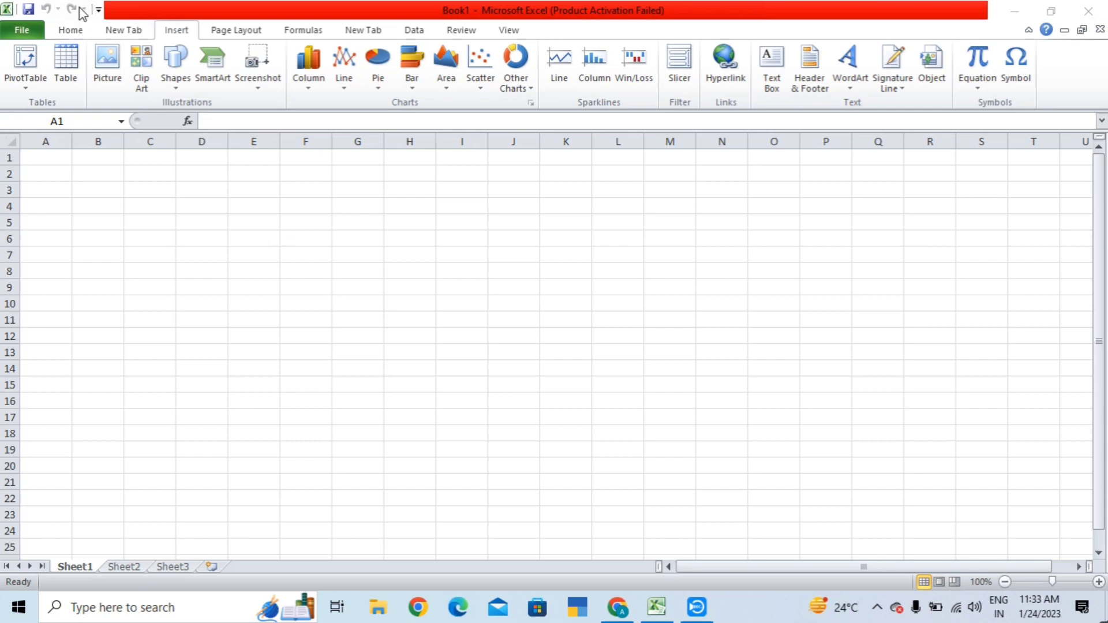
- Start inserting a PivotTable, then cancel it
left_click(68, 30)
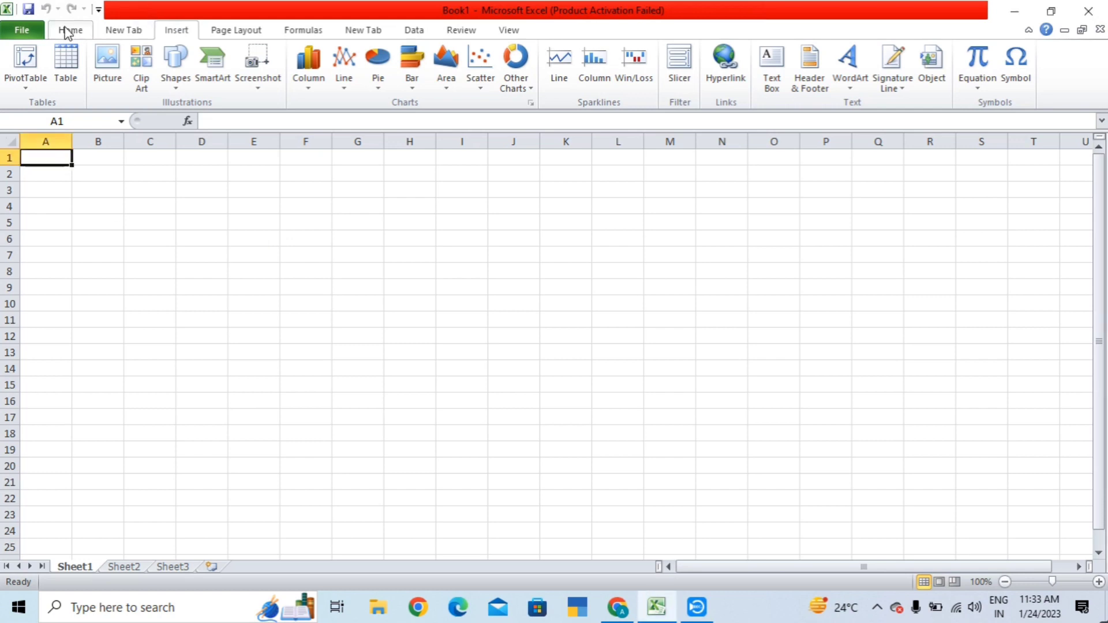
left_click(15, 85)
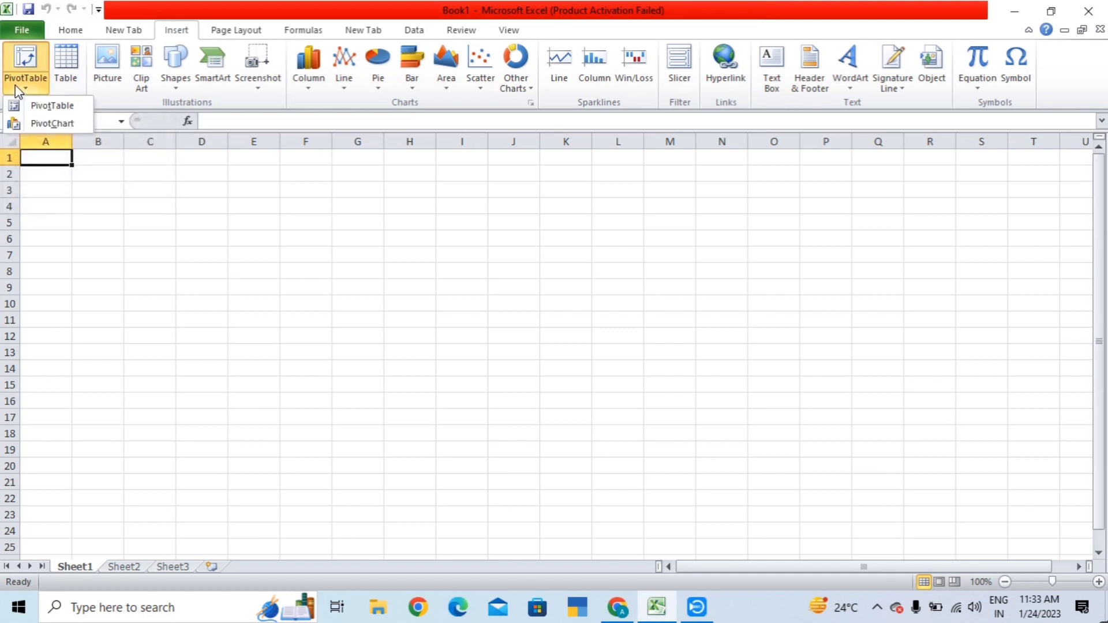
left_click(28, 105)
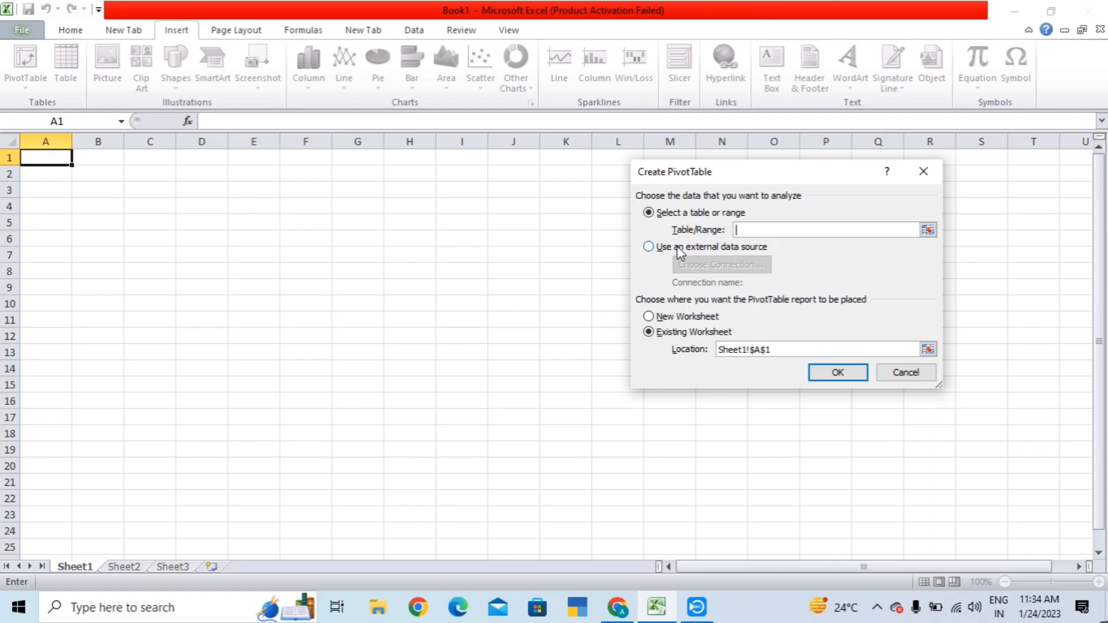
left_click(910, 375)
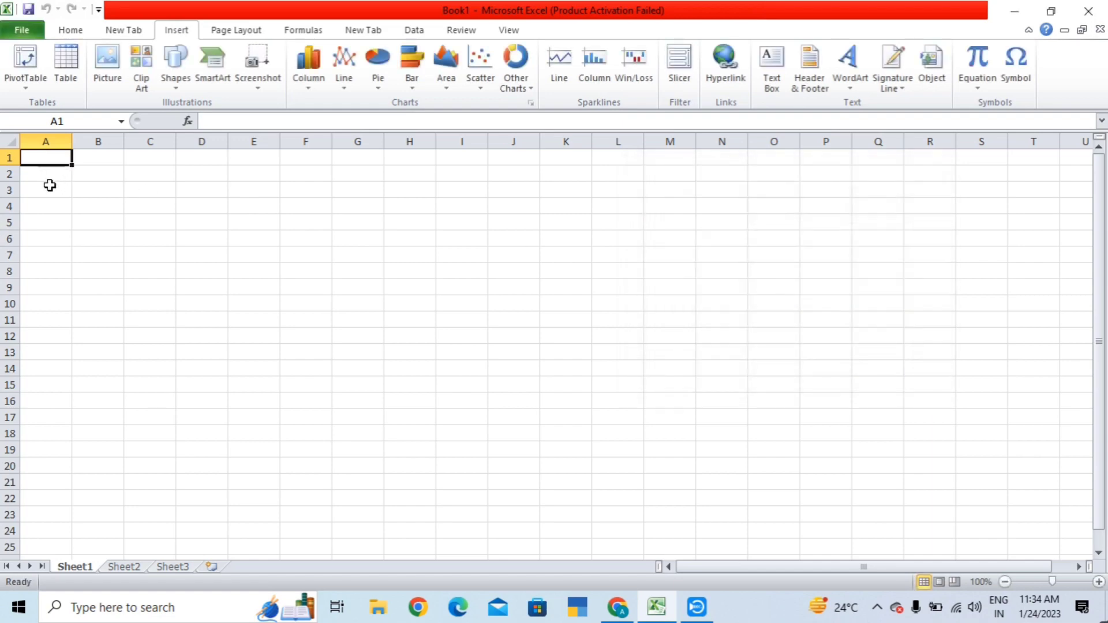
- Enter the headings s.no, name and marks across A3:C3
left_click(48, 187)
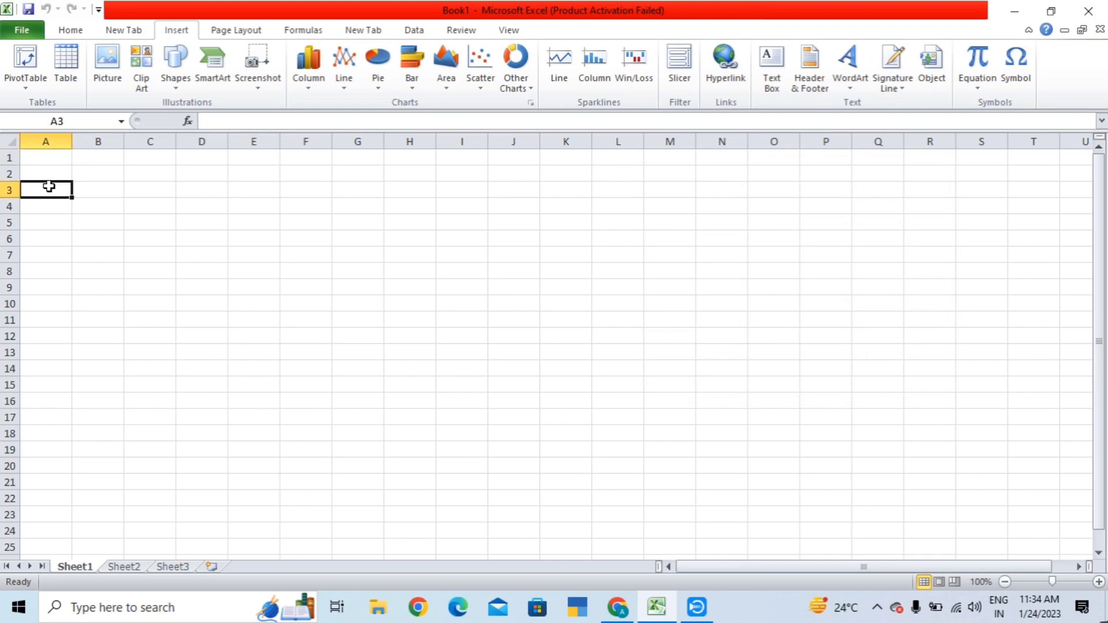
type("s.")
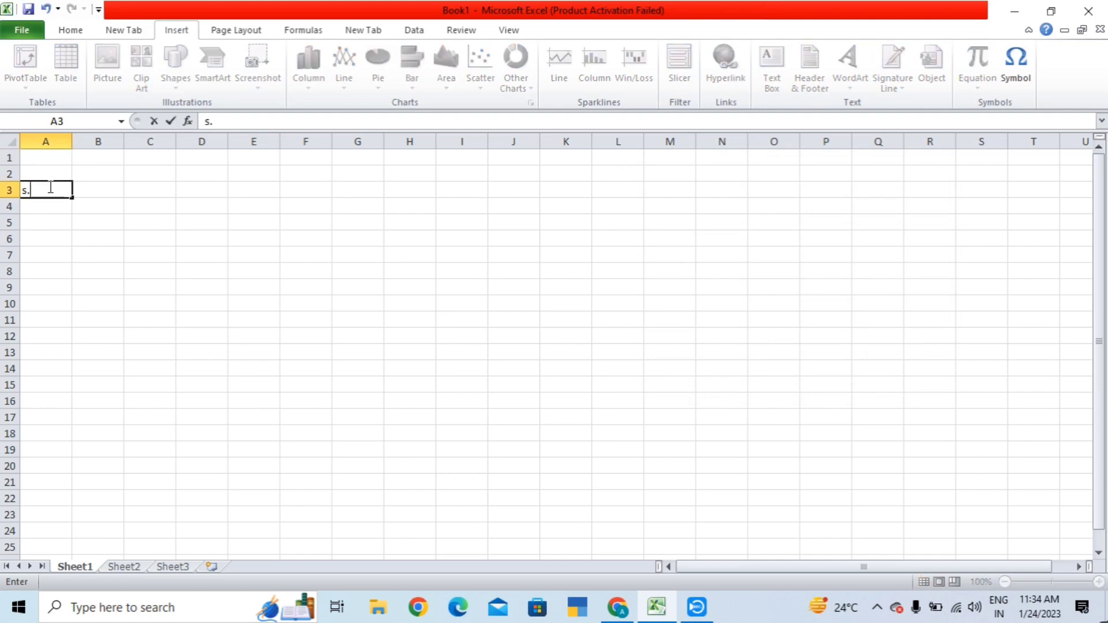
type("no")
key("Tab")
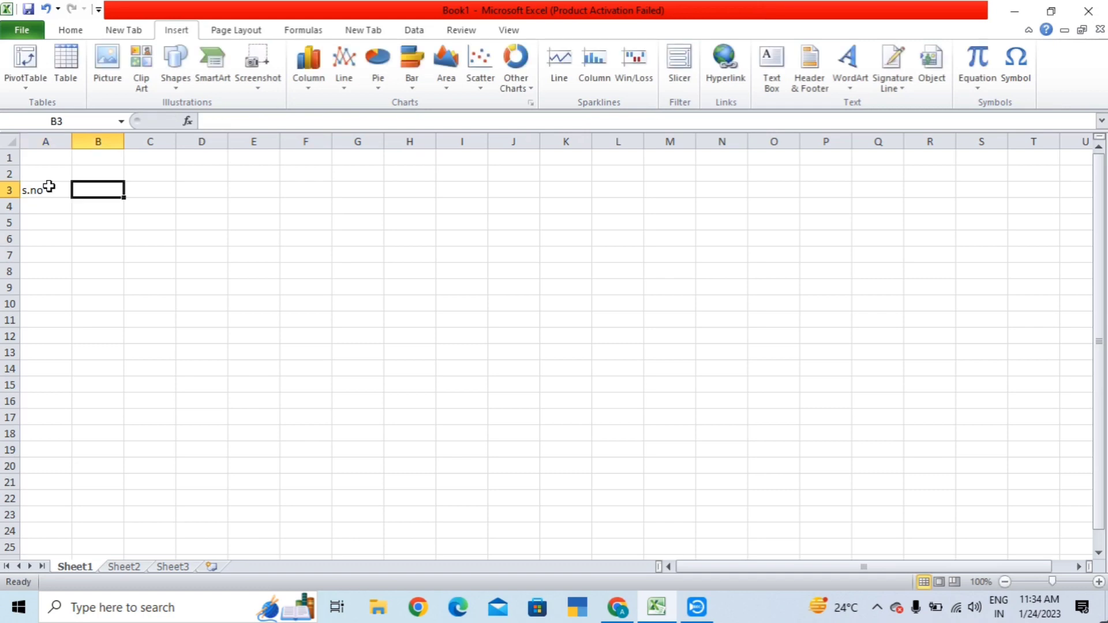
type("name")
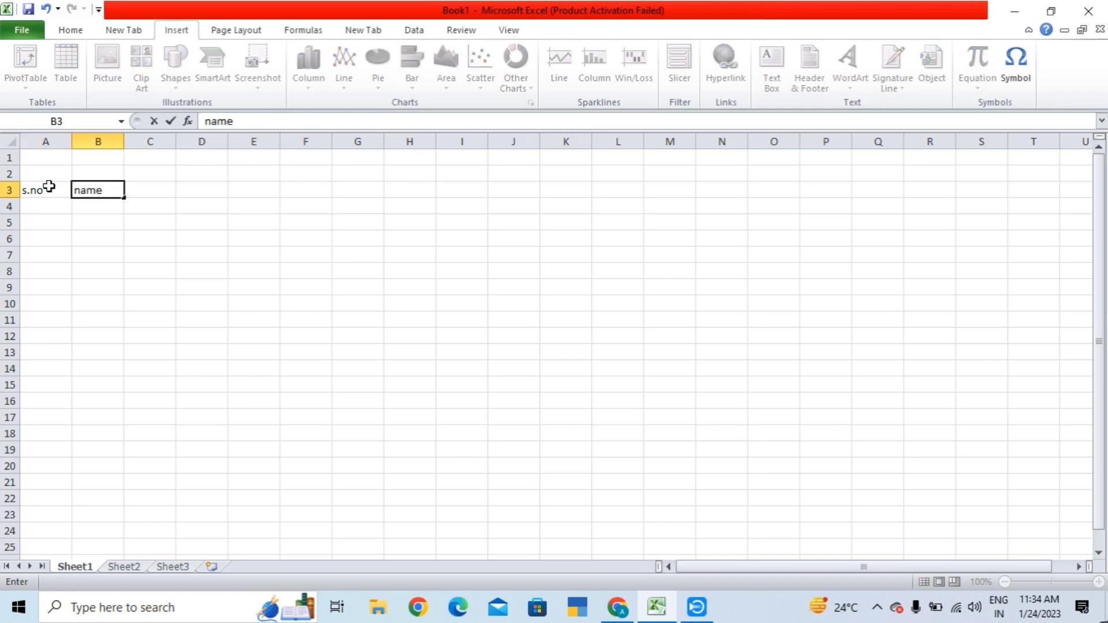
key("Tab")
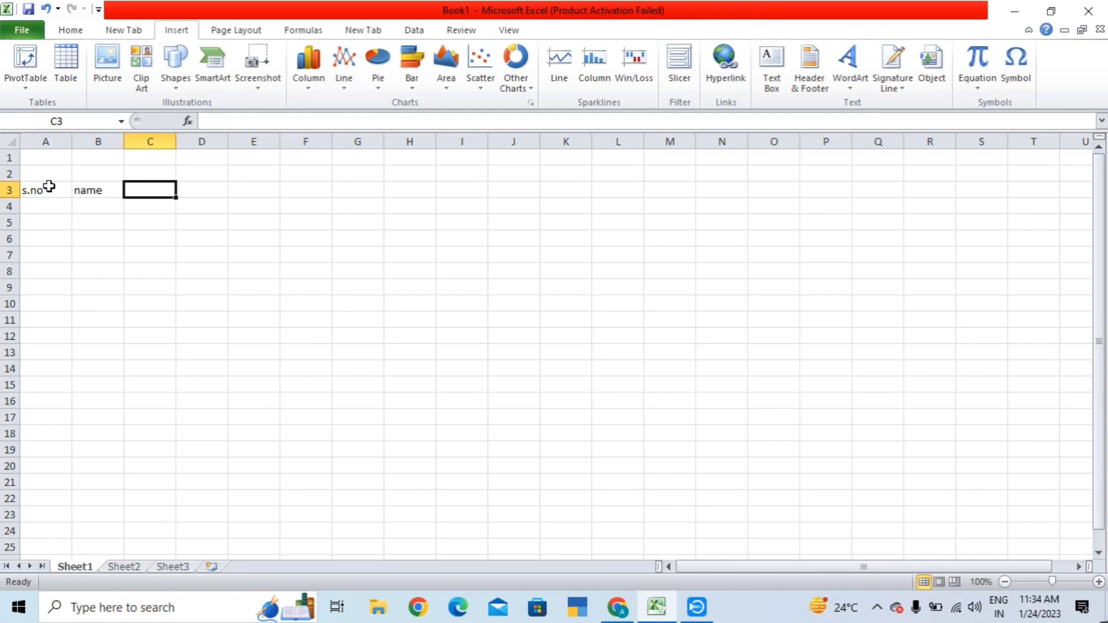
type("mar")
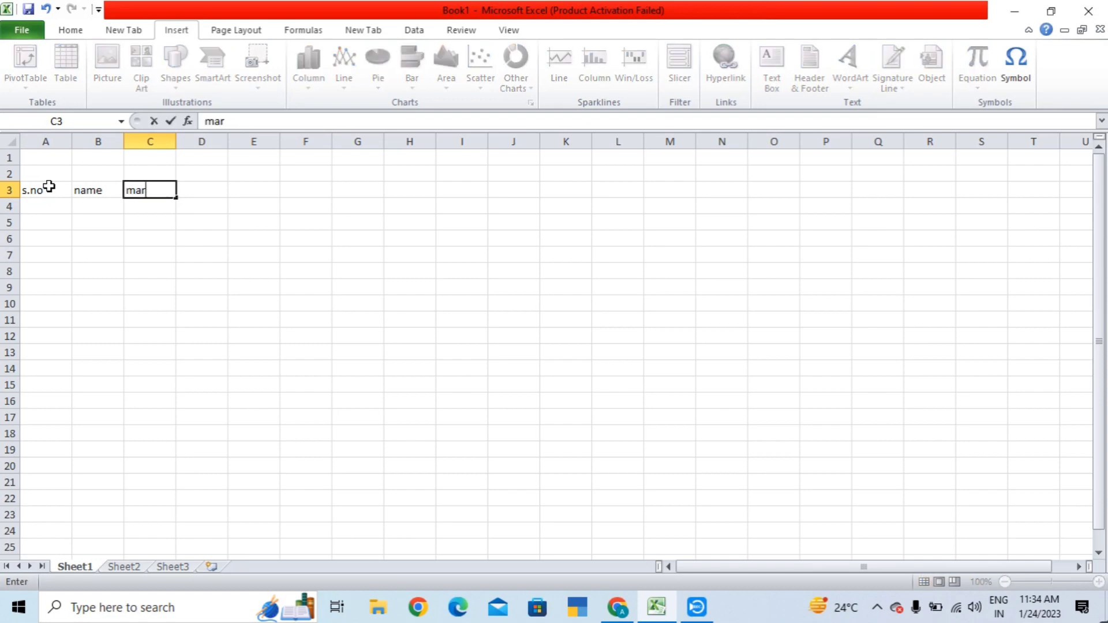
type("ks")
key("Return")
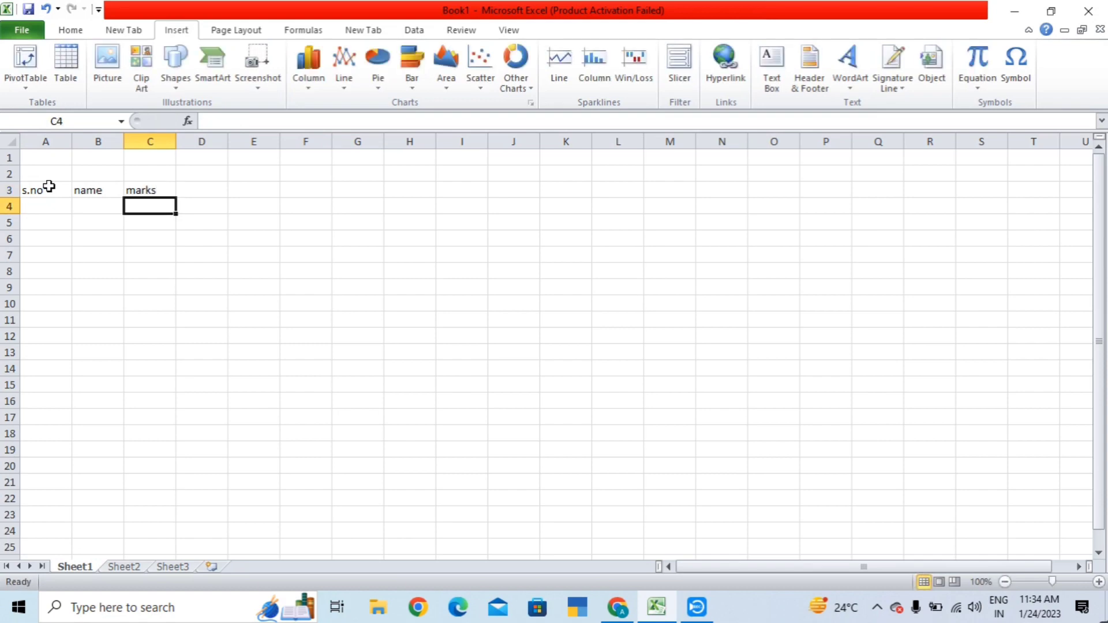
- Type serial numbers 1, 2 and 3 down column A below s.no
key("Left")
key("Left")
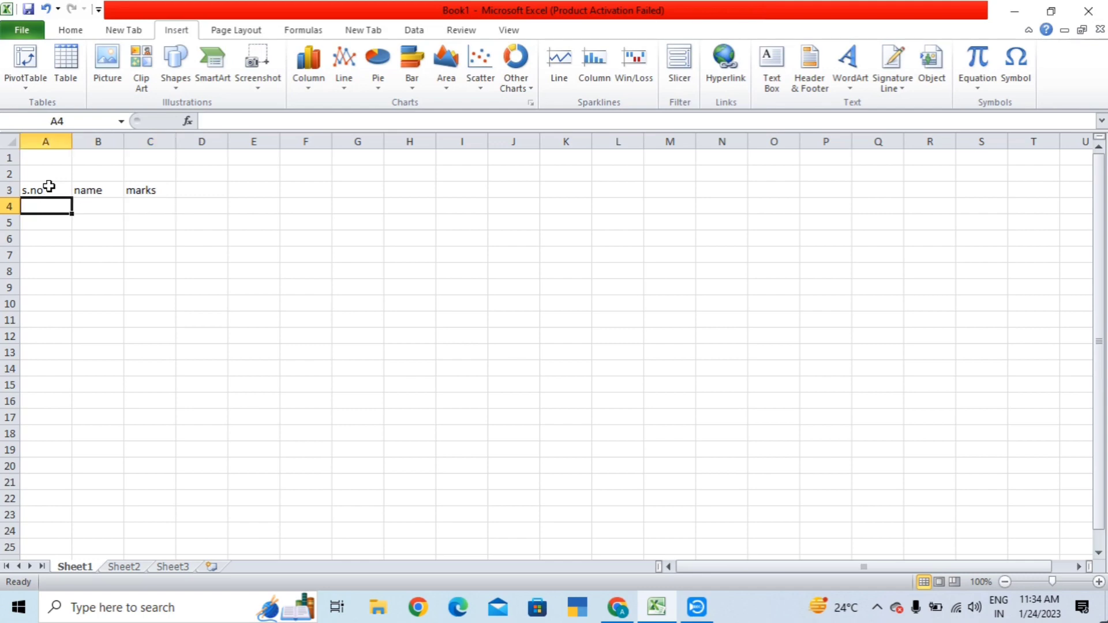
type("1")
key("Return")
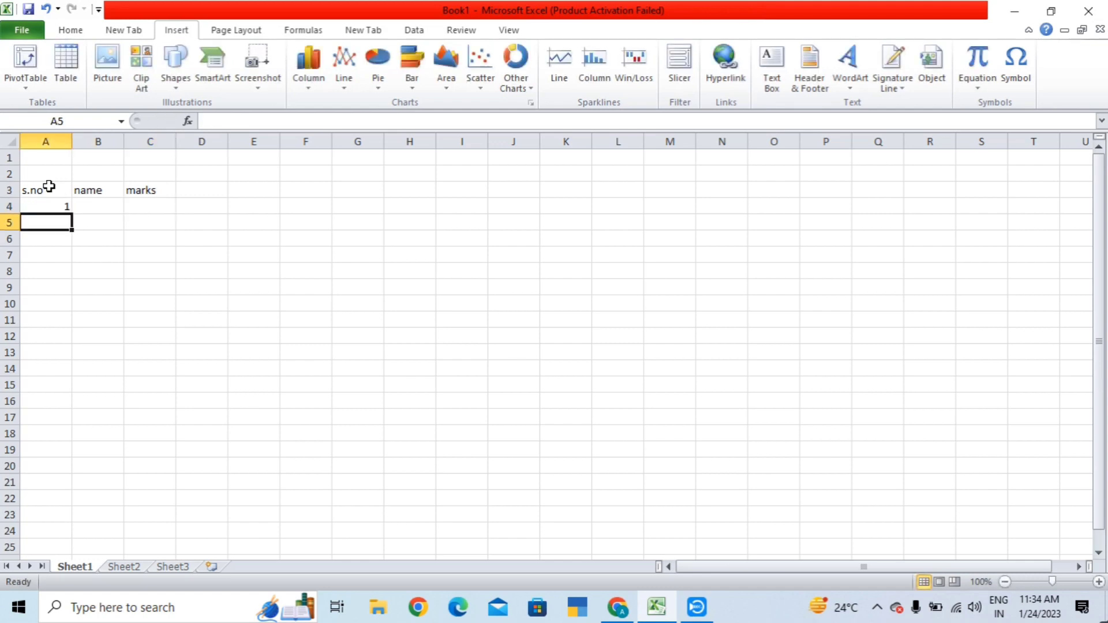
type("2")
key("Return")
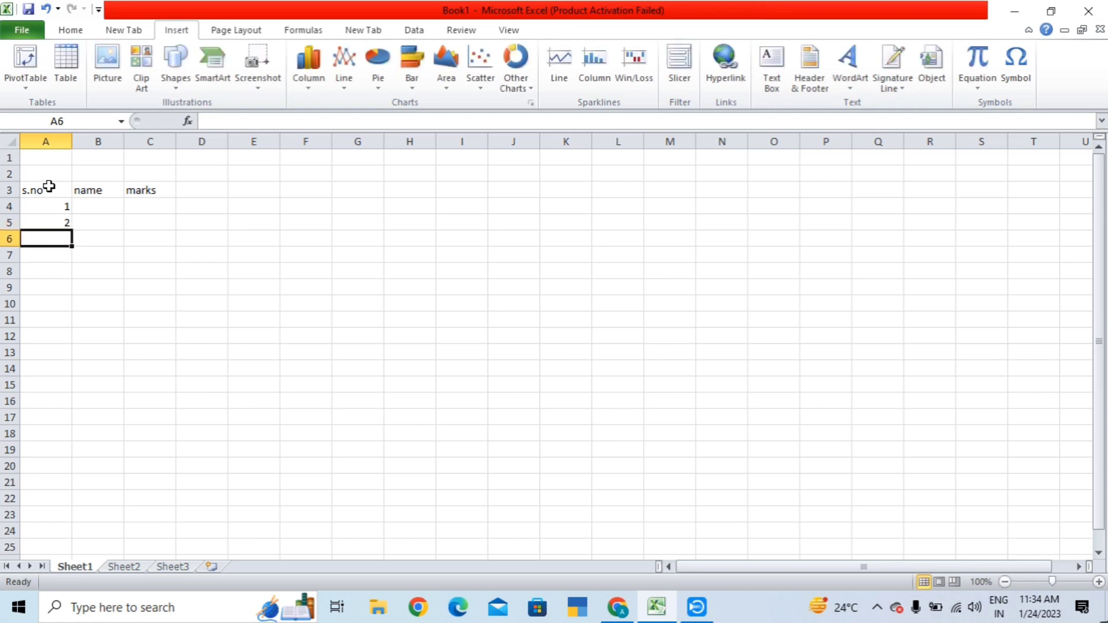
type("3")
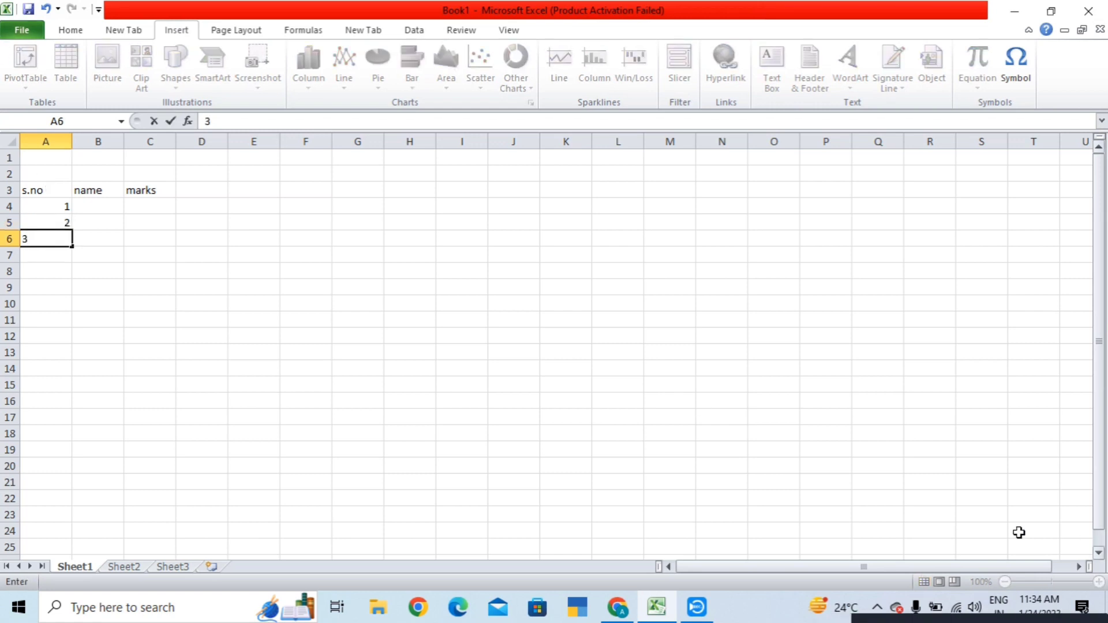
- Finish serial number 3, then enter names ram, mohan and shyam in B4:B6
left_click_drag(529, 404, 565, 400)
left_click(67, 262)
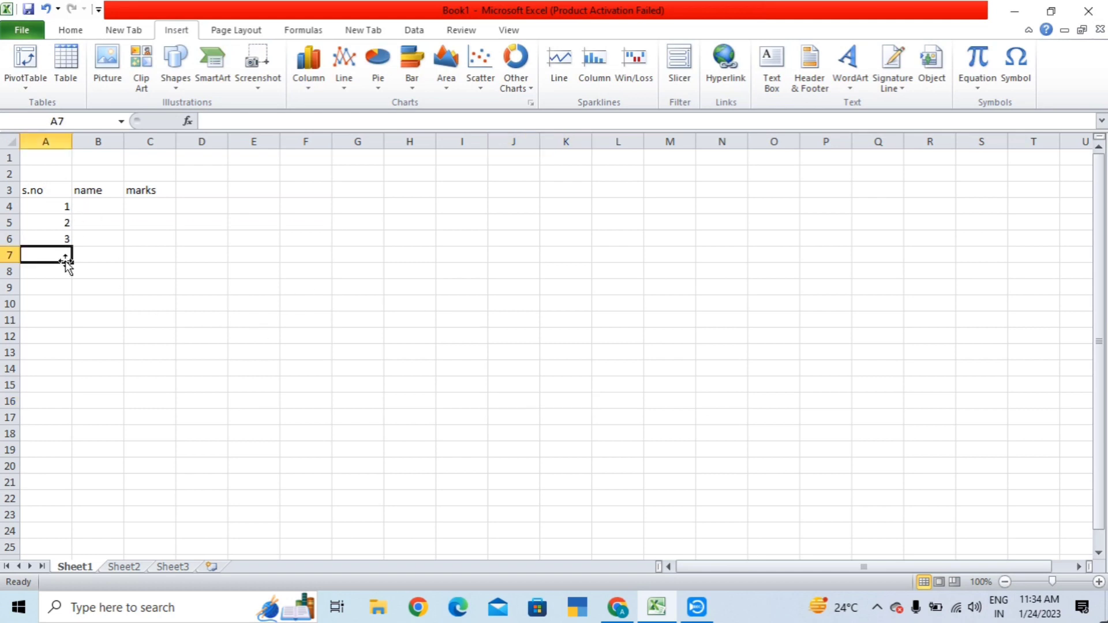
left_click(94, 203)
type("r")
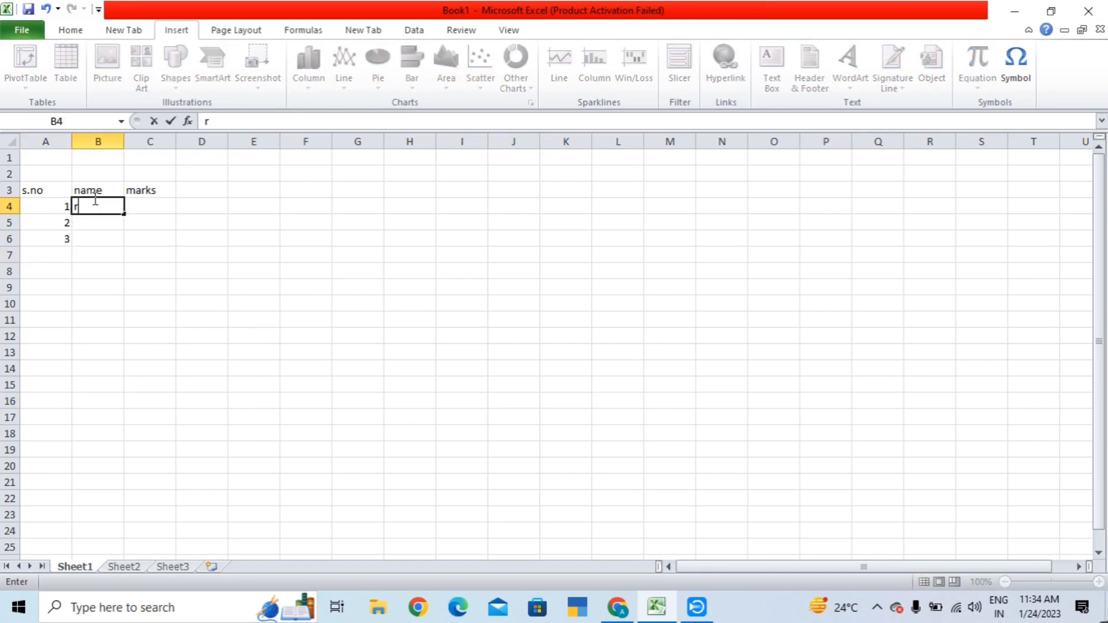
type("am")
key("Return")
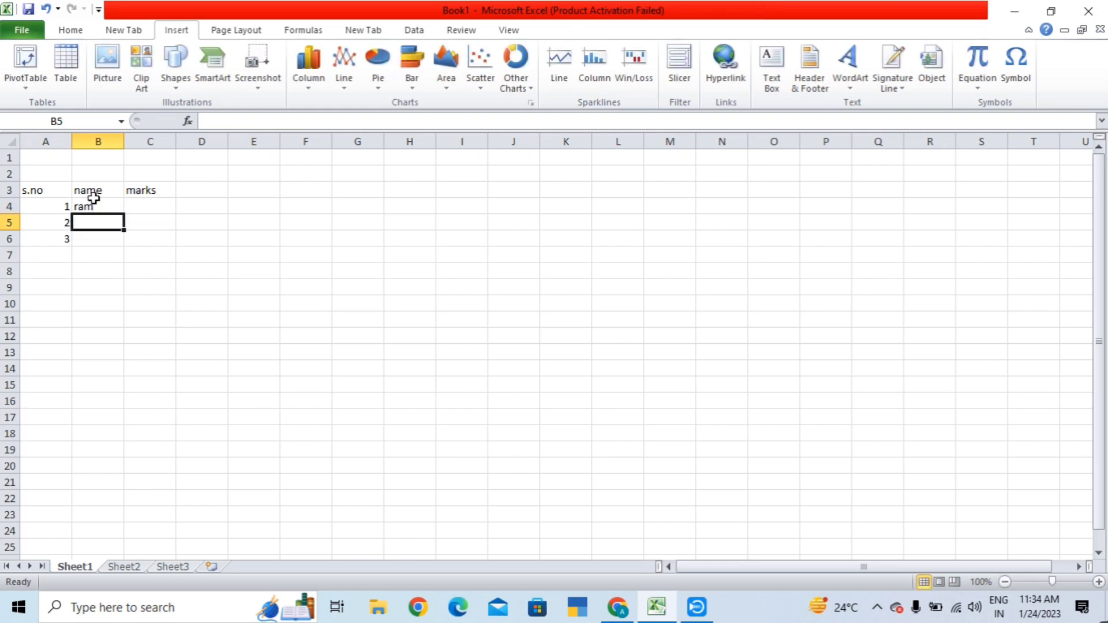
type("mohan")
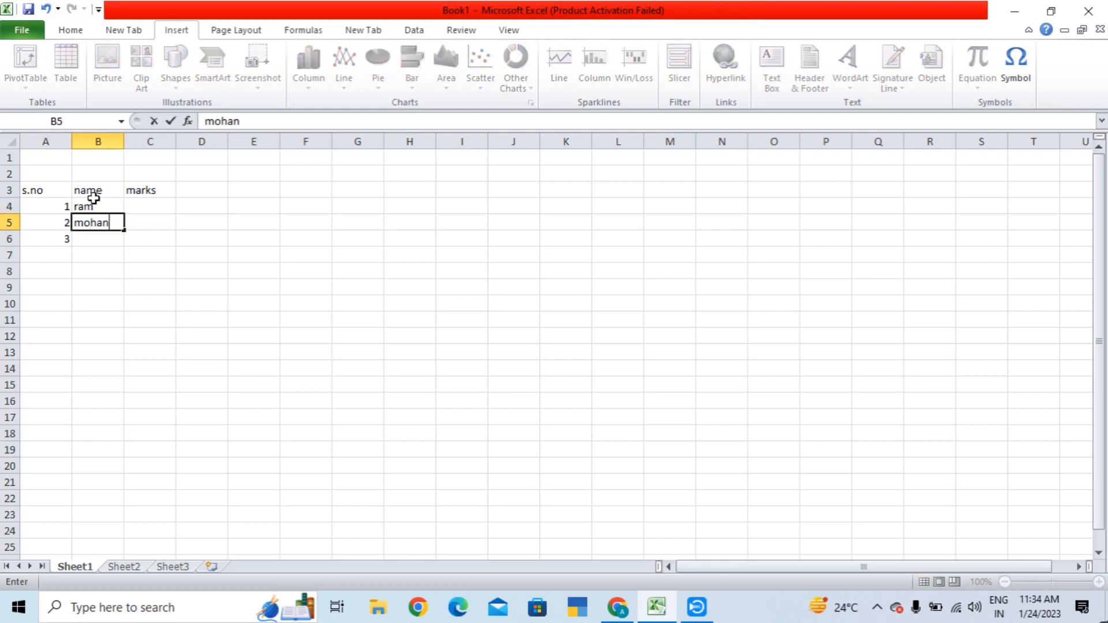
key("Return")
type("shyam")
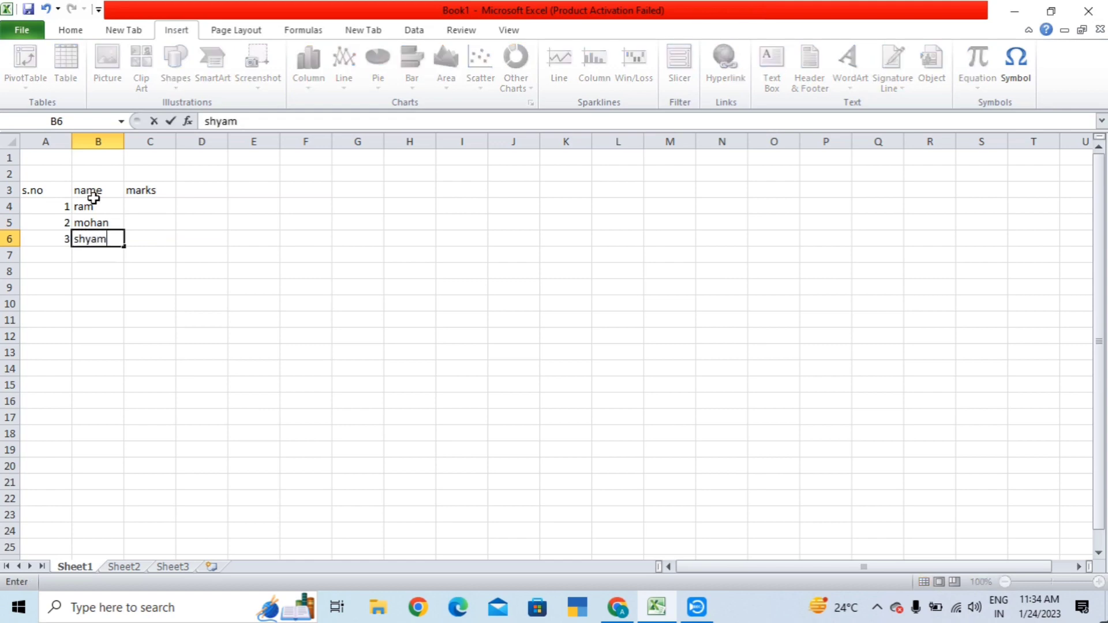
key("Tab")
- Enter marks 45, 49 and 56 in C4:C6
key("Up")
key("Up")
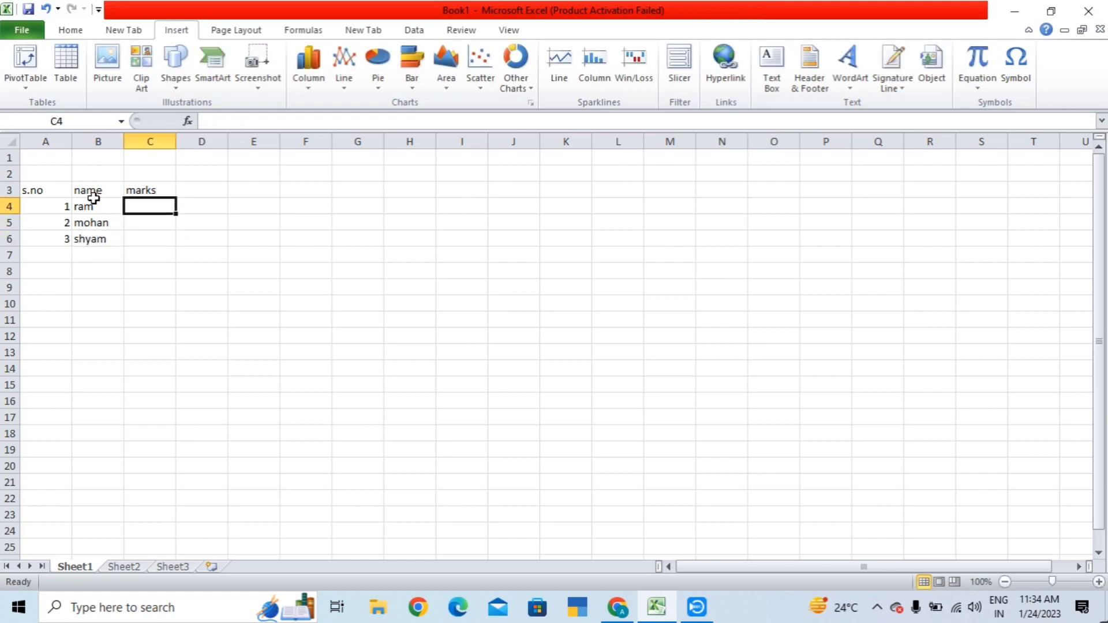
type("45")
key("Return")
type("4")
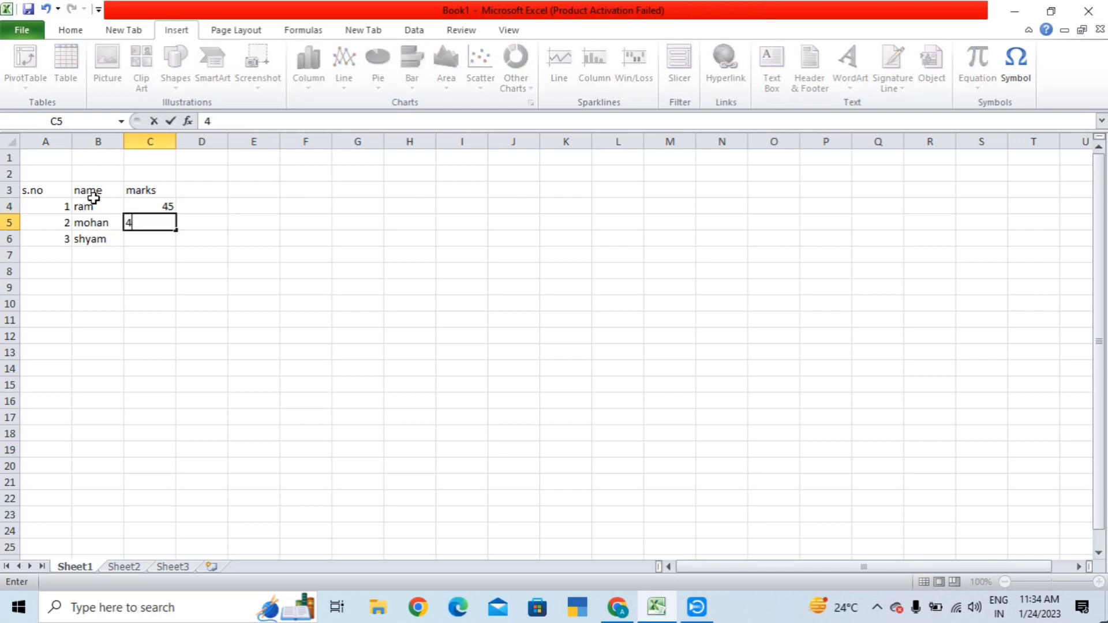
type("5")
key("BackSpace")
type("9")
key("Return")
type("56")
key("Return")
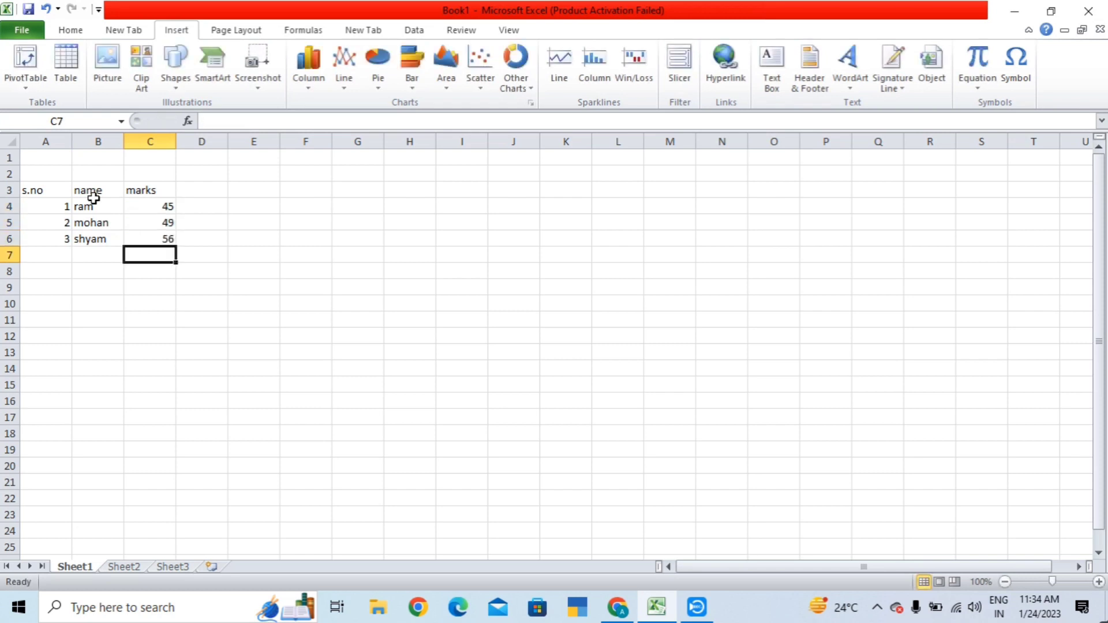
left_click(348, 258)
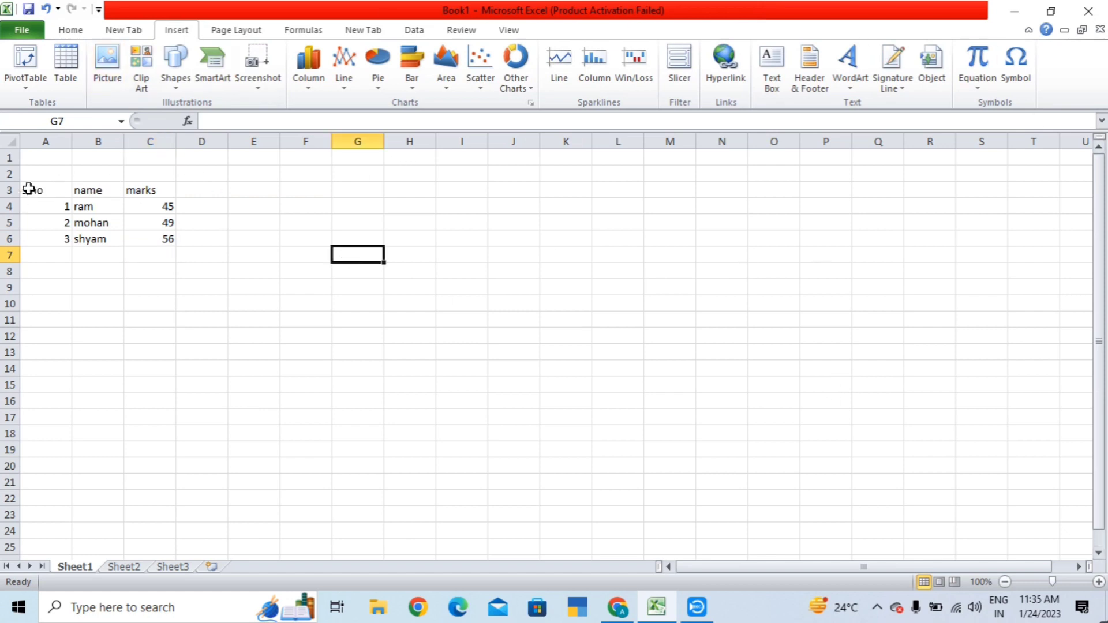
- Select A3:C6 and insert a PivotTable from it on a new worksheet
left_click_drag(27, 187, 154, 236)
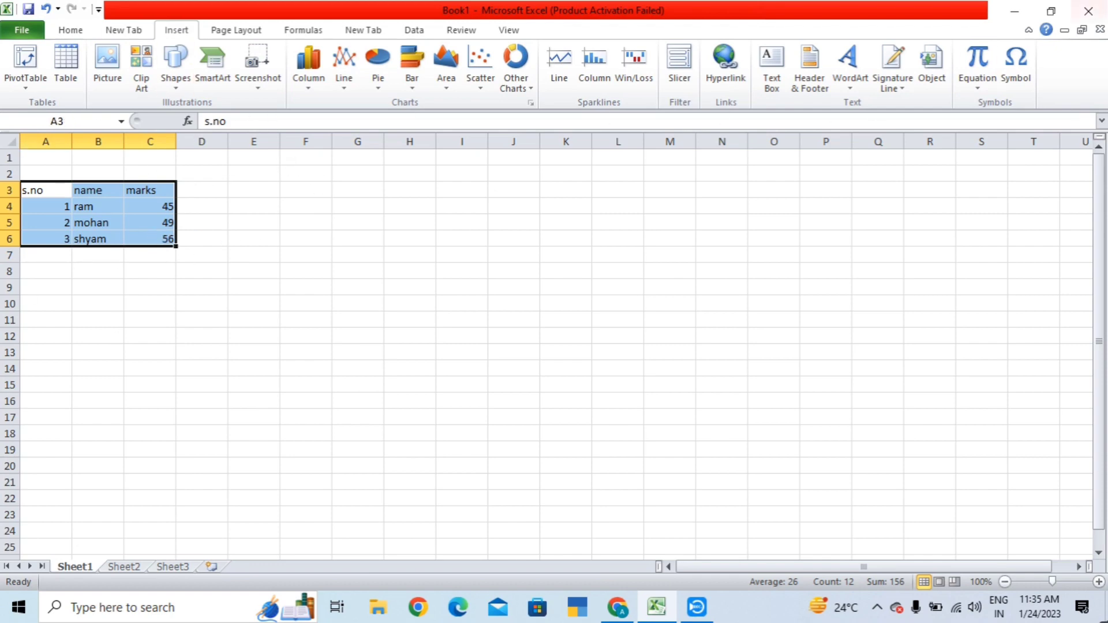
left_click(23, 88)
left_click(35, 106)
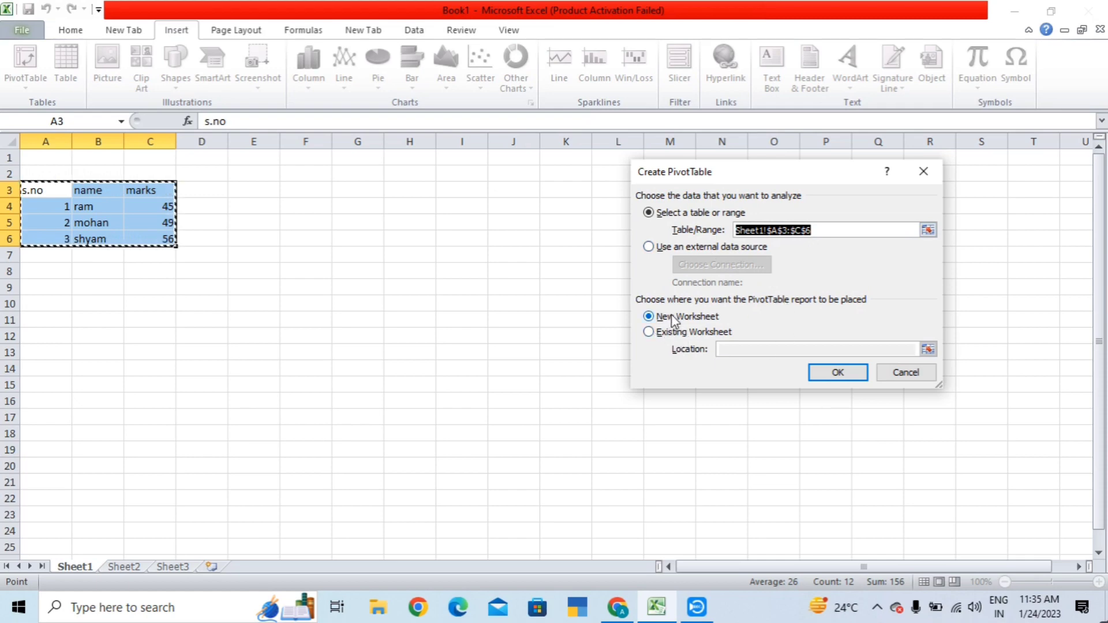
left_click(823, 373)
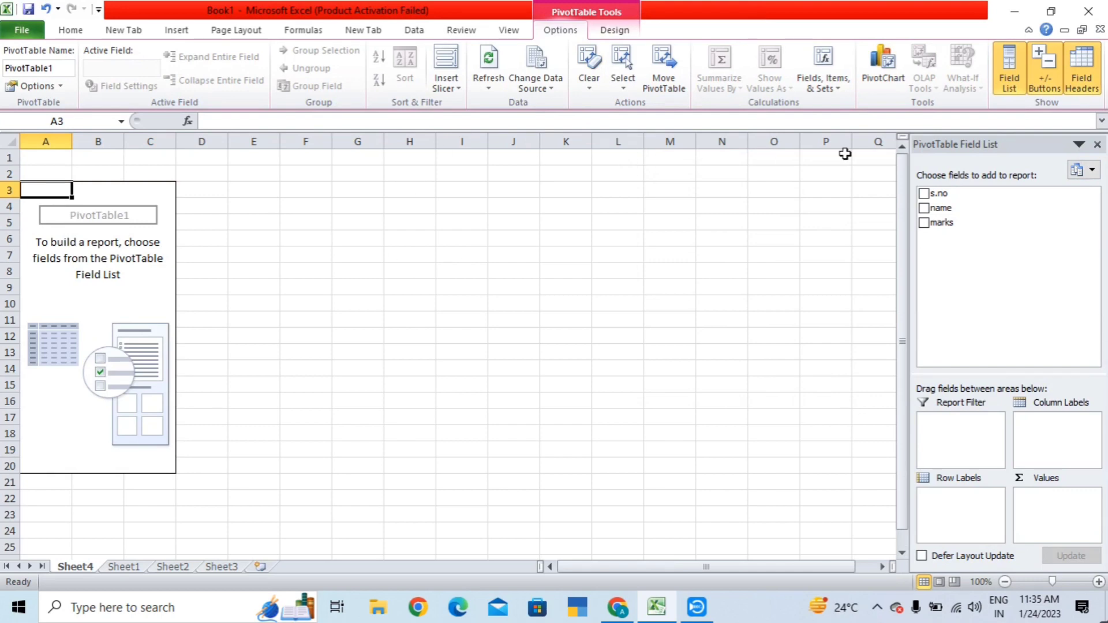
- Add name as rows and Sum of marks, then filter names to show only mohan
left_click(926, 209)
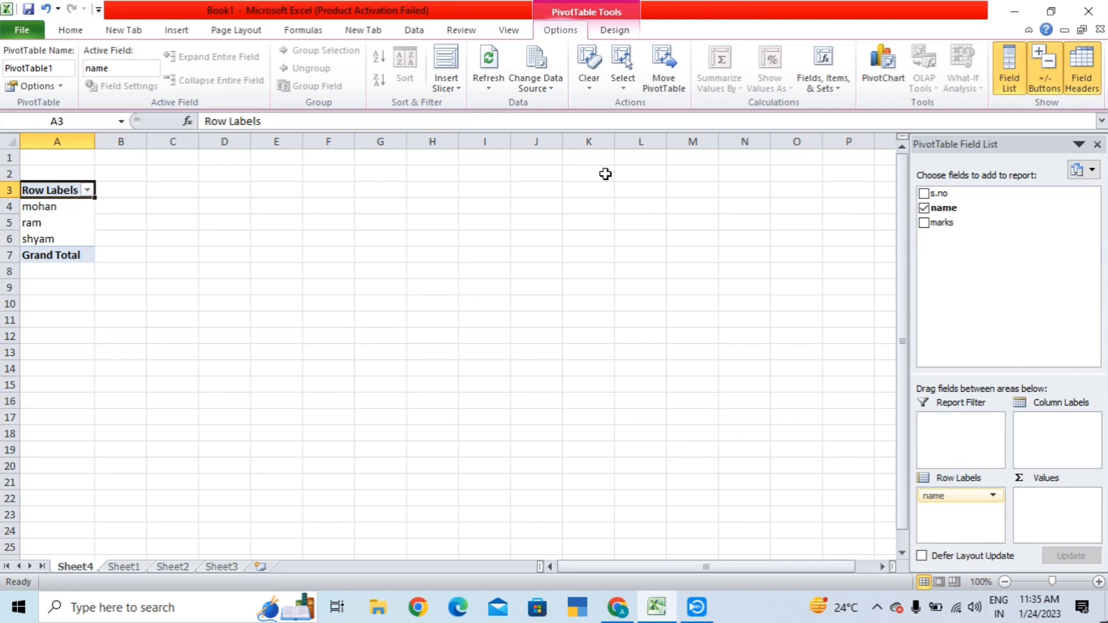
left_click(923, 224)
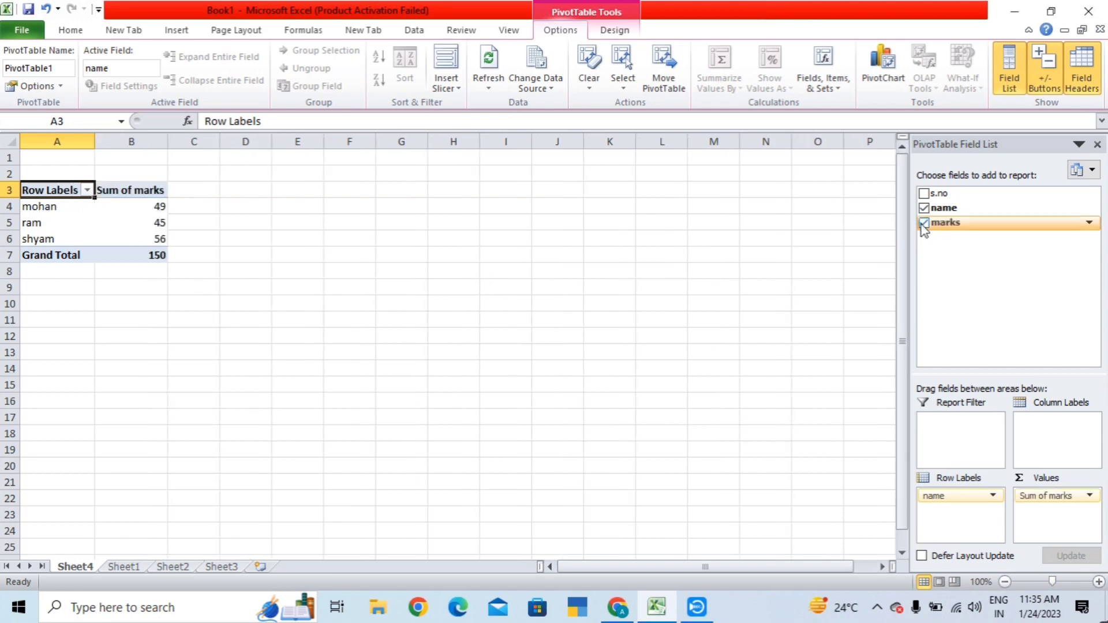
left_click(88, 190)
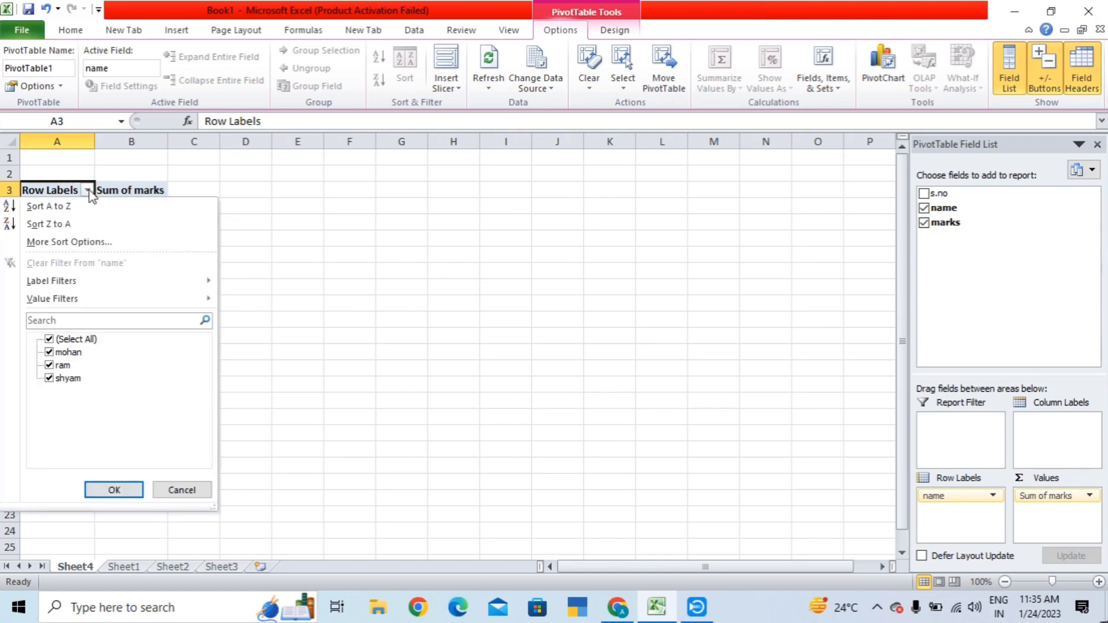
left_click(49, 365)
left_click(50, 378)
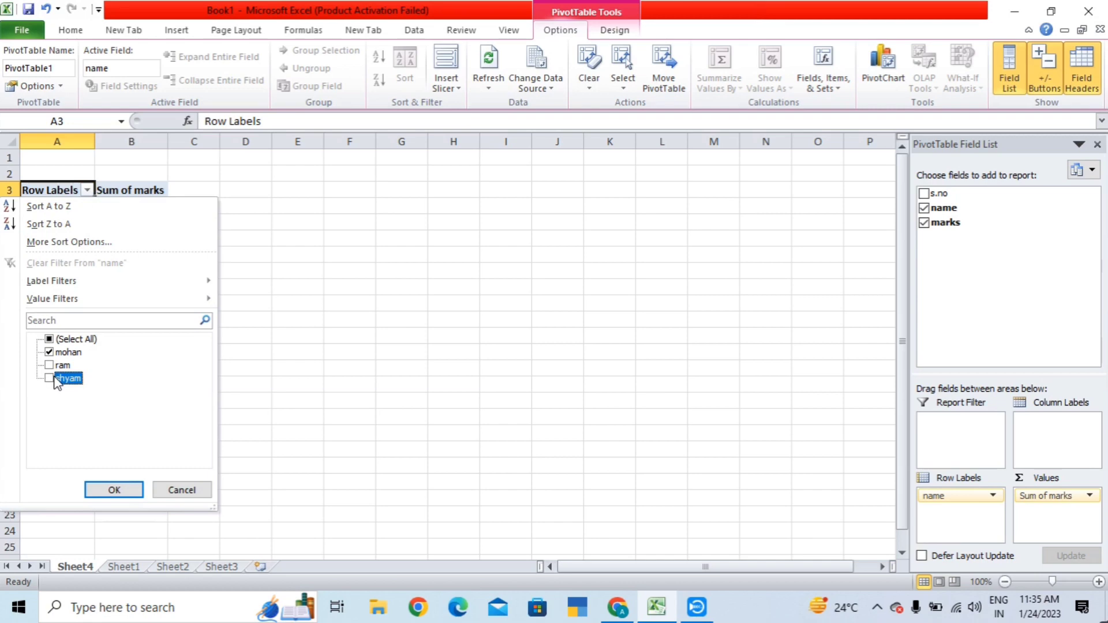
left_click(118, 490)
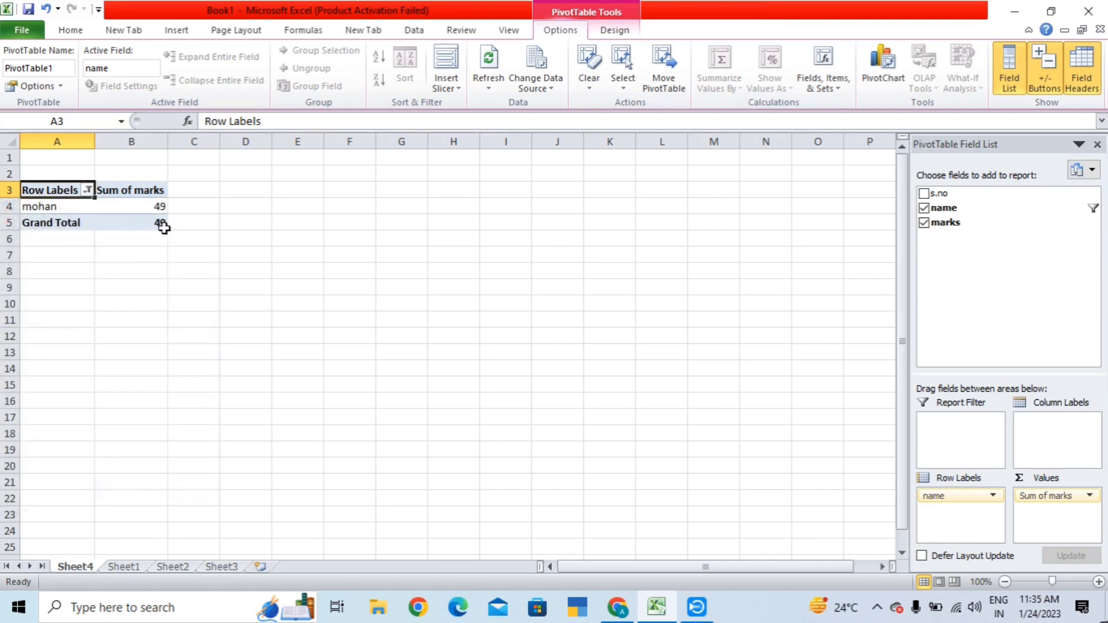
- Deselect the pivot table to hide its field list and show the Insert ribbon
left_click(398, 220)
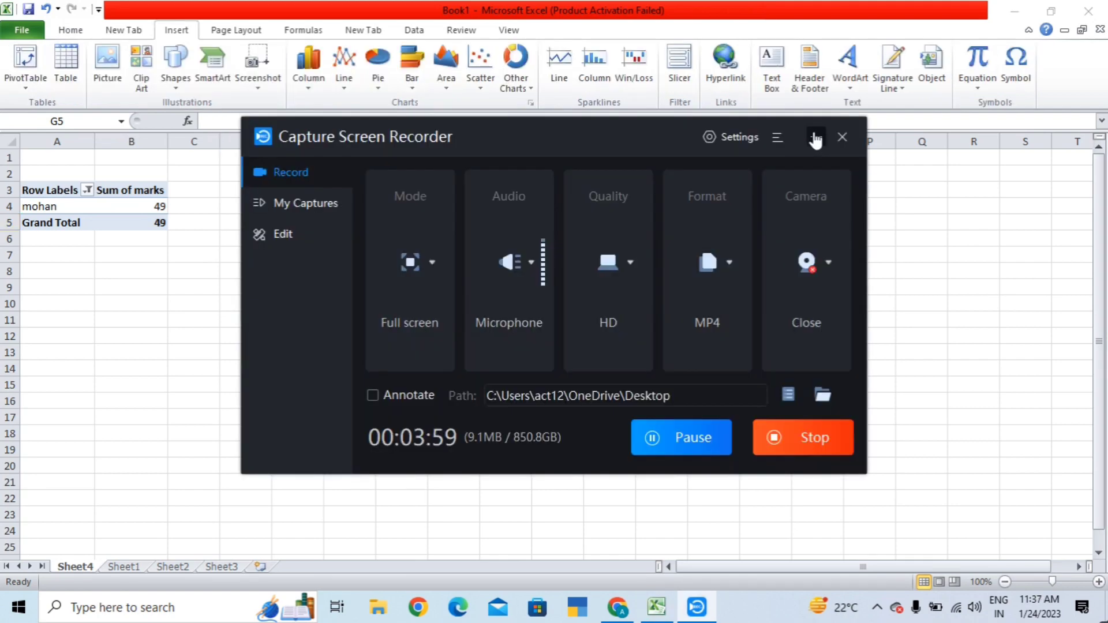
left_click(815, 134)
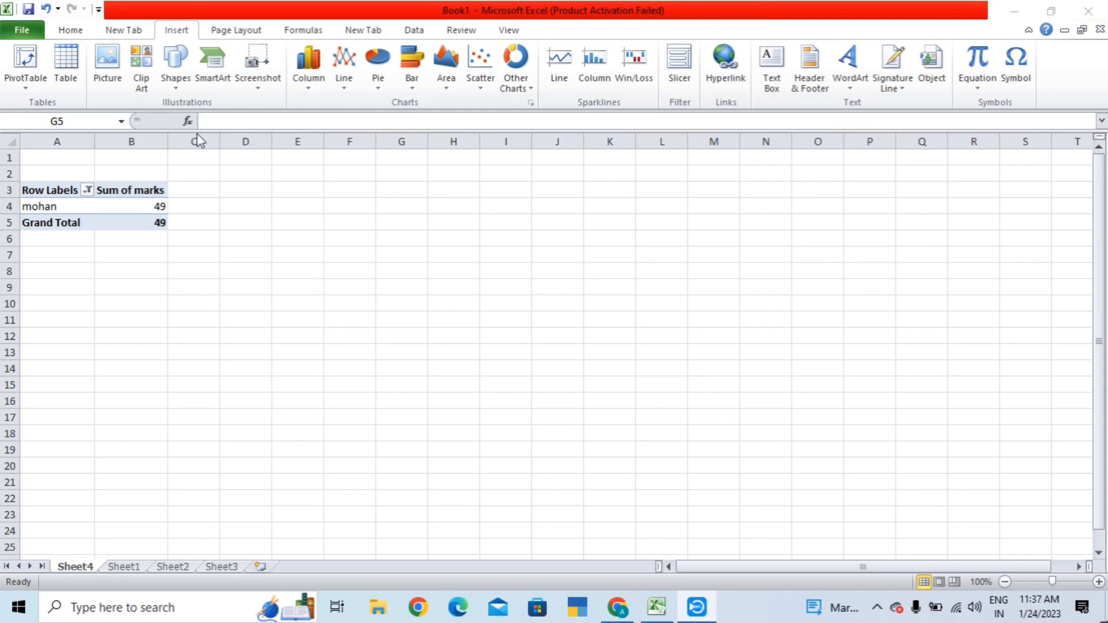
- Cancel a new PivotTable and restore all names with (Select All) in the name filter
left_click(40, 207)
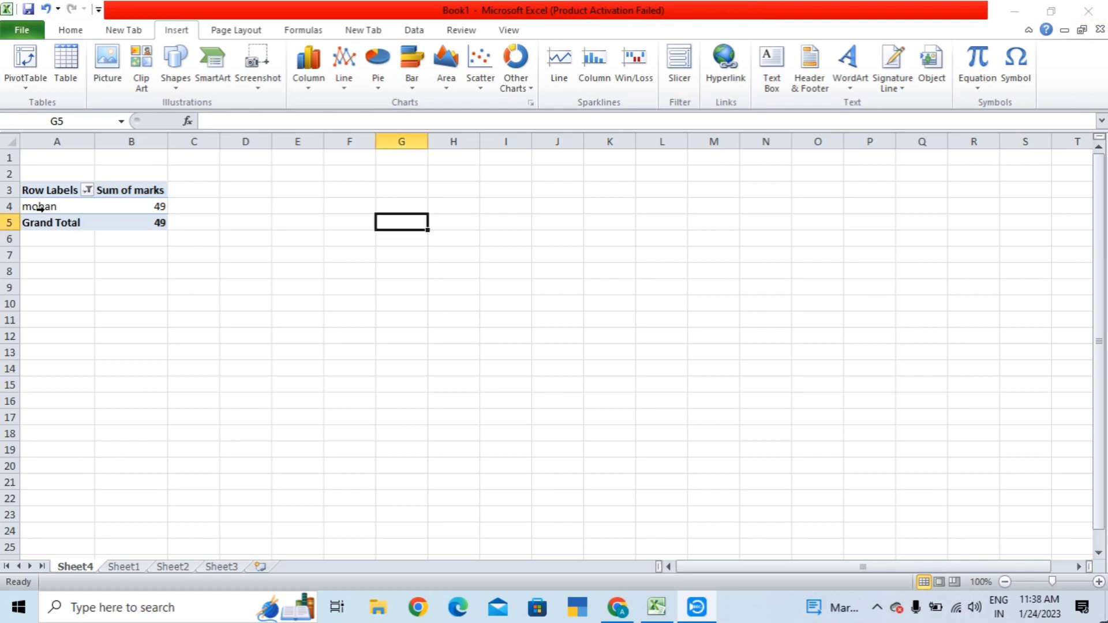
left_click(18, 67)
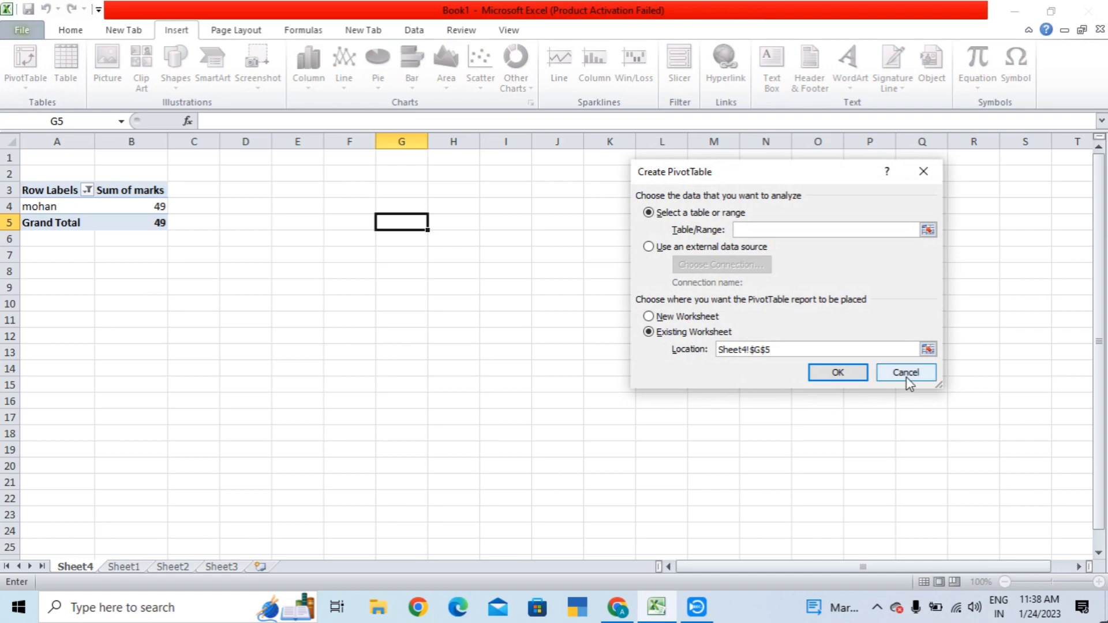
left_click(906, 375)
left_click(87, 191)
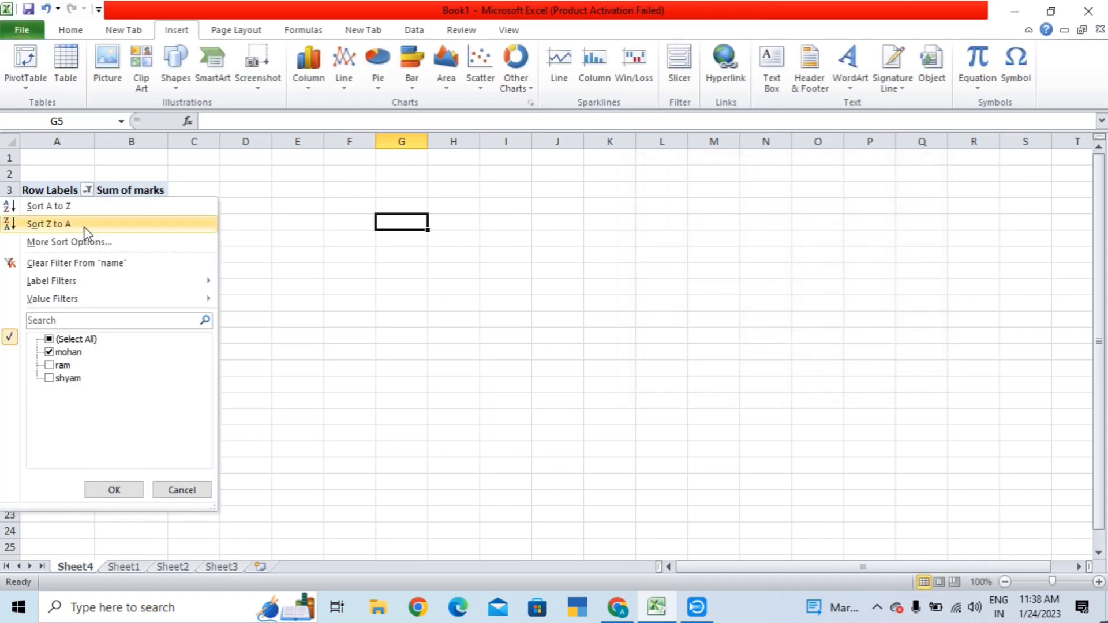
left_click(49, 340)
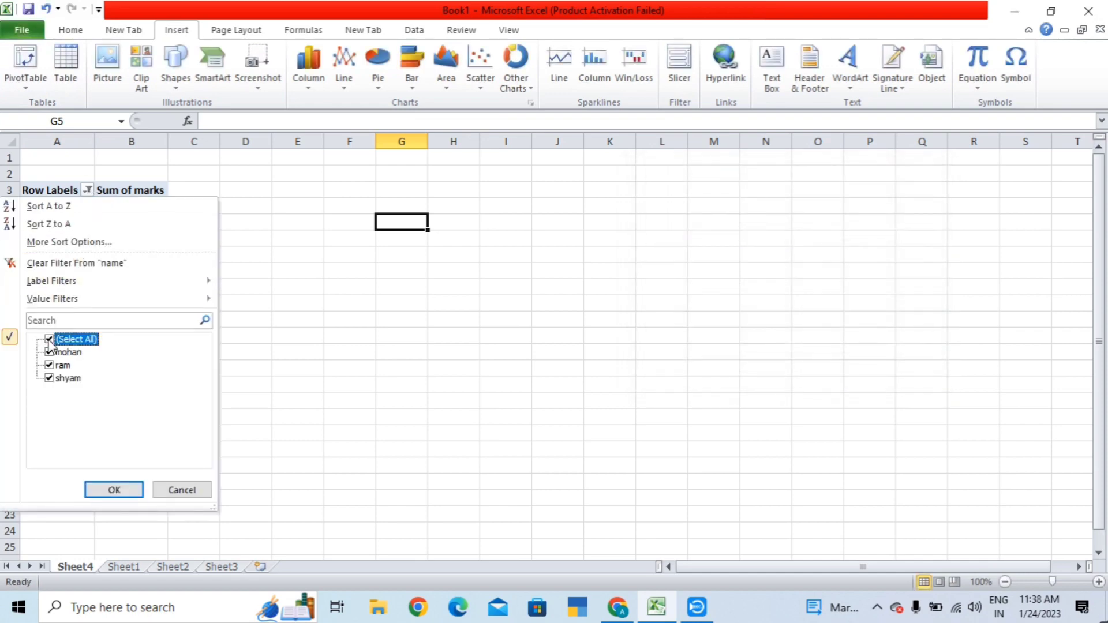
left_click(107, 485)
- Remove the name field so only the Sum of marks total 150 remains
left_click(139, 224)
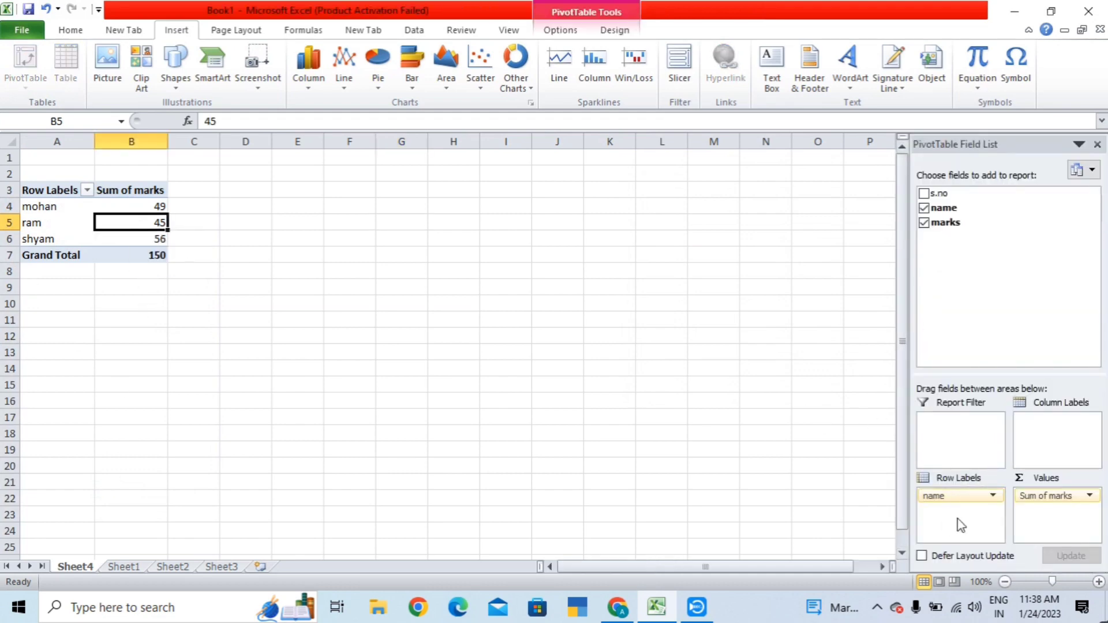
left_click(993, 496)
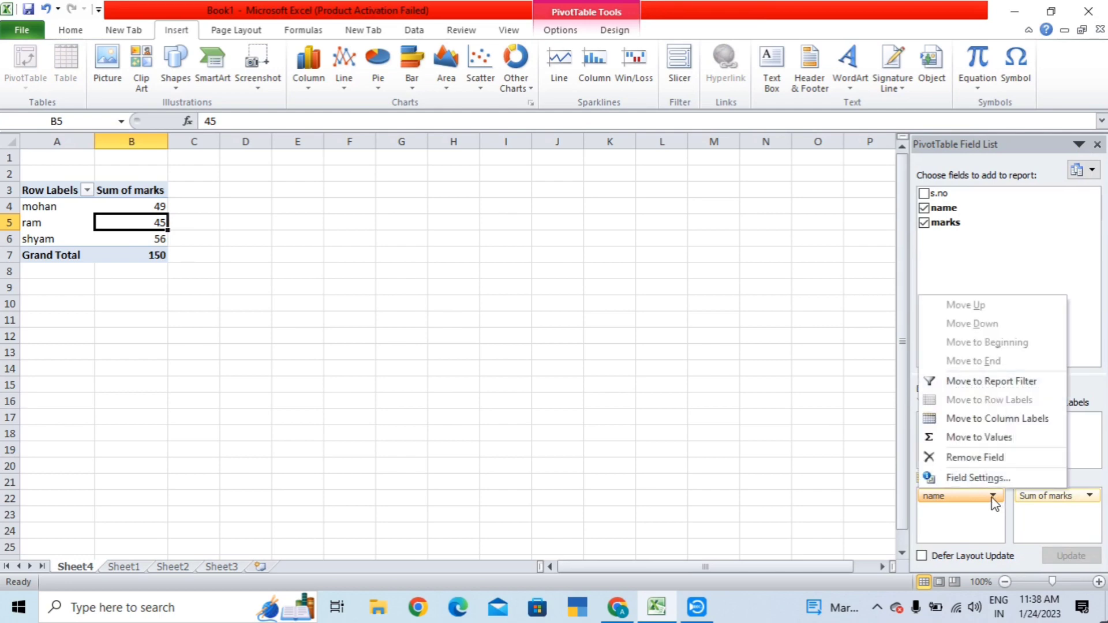
left_click(988, 460)
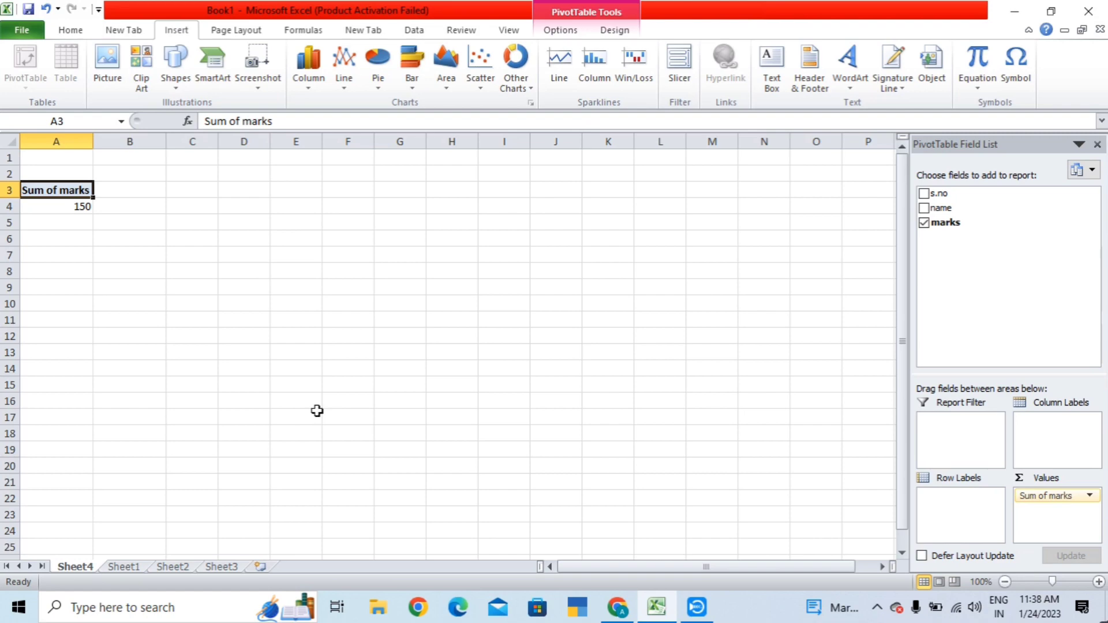
- Select cells outside the pivot table and create new blank workbook Book2 with Ctrl+N
left_click_drag(392, 303, 439, 303)
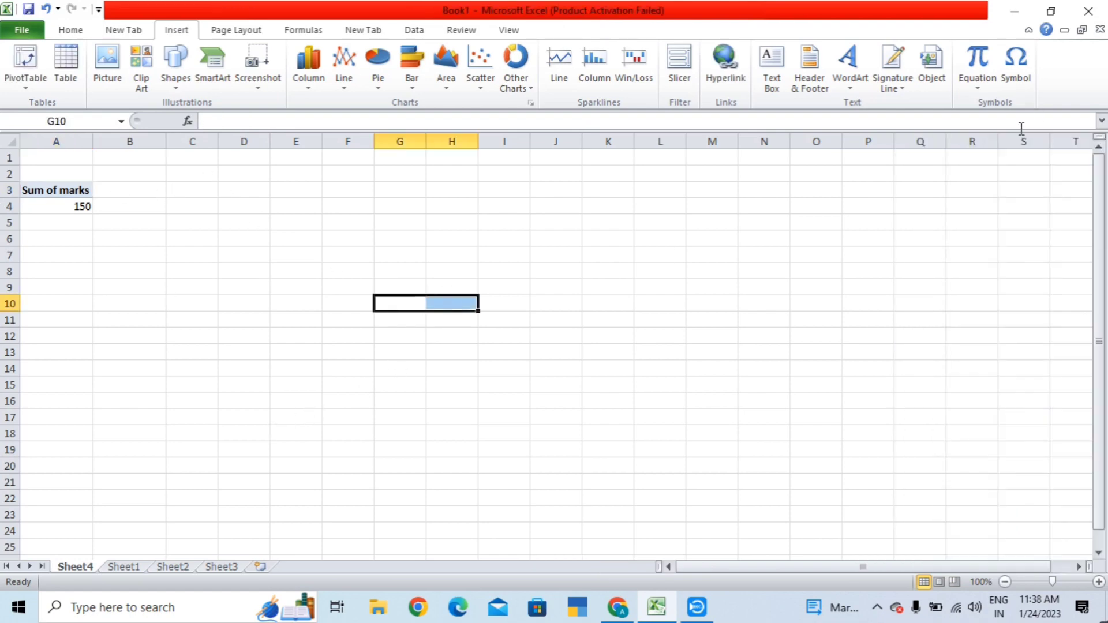
key("ctrl+n")
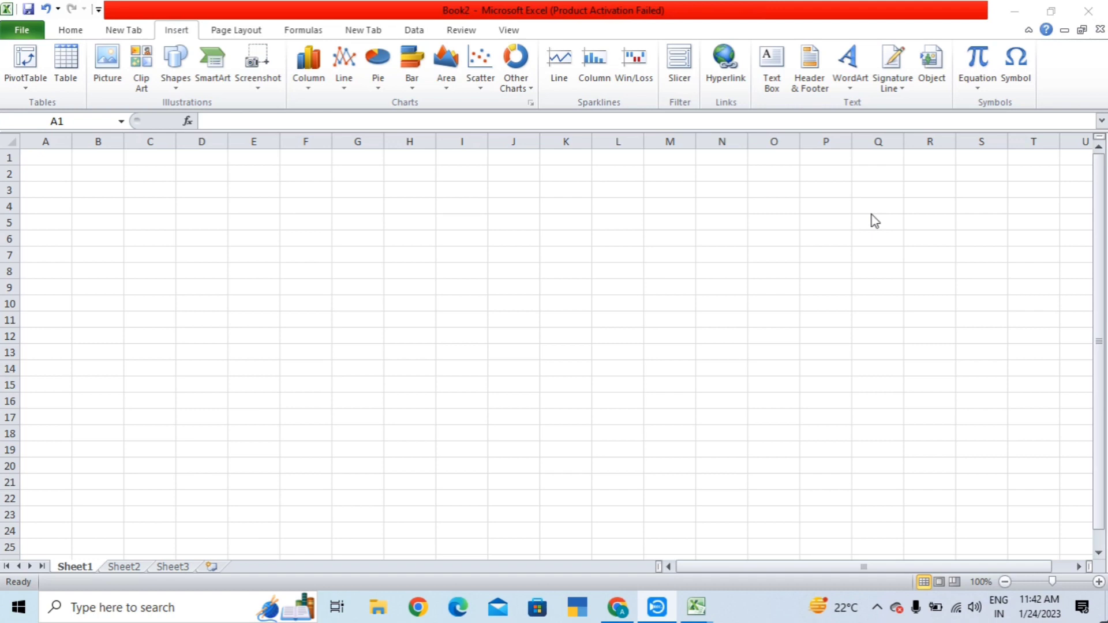
- Focus Book2 and cancel the Insert Table dialog on the empty sheet
left_click(4, 350)
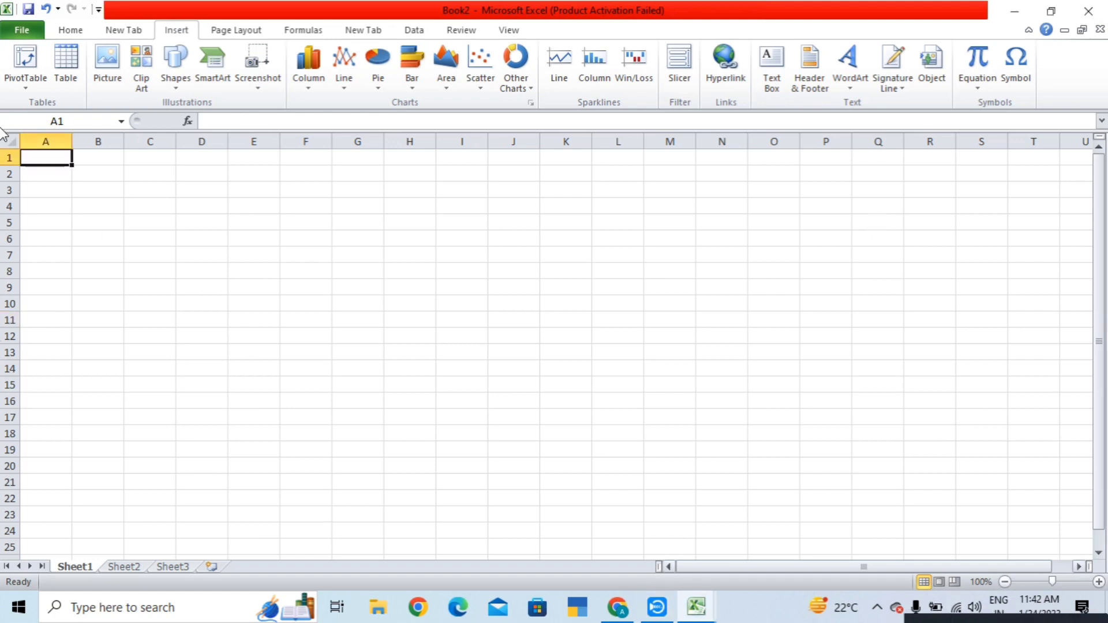
left_click(65, 63)
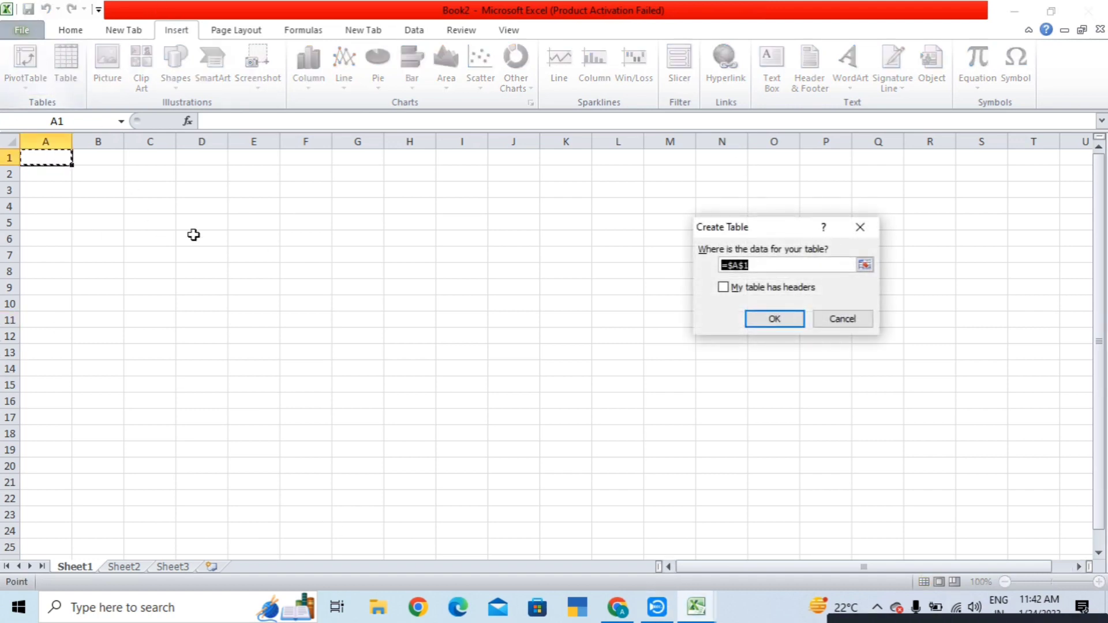
left_click(858, 326)
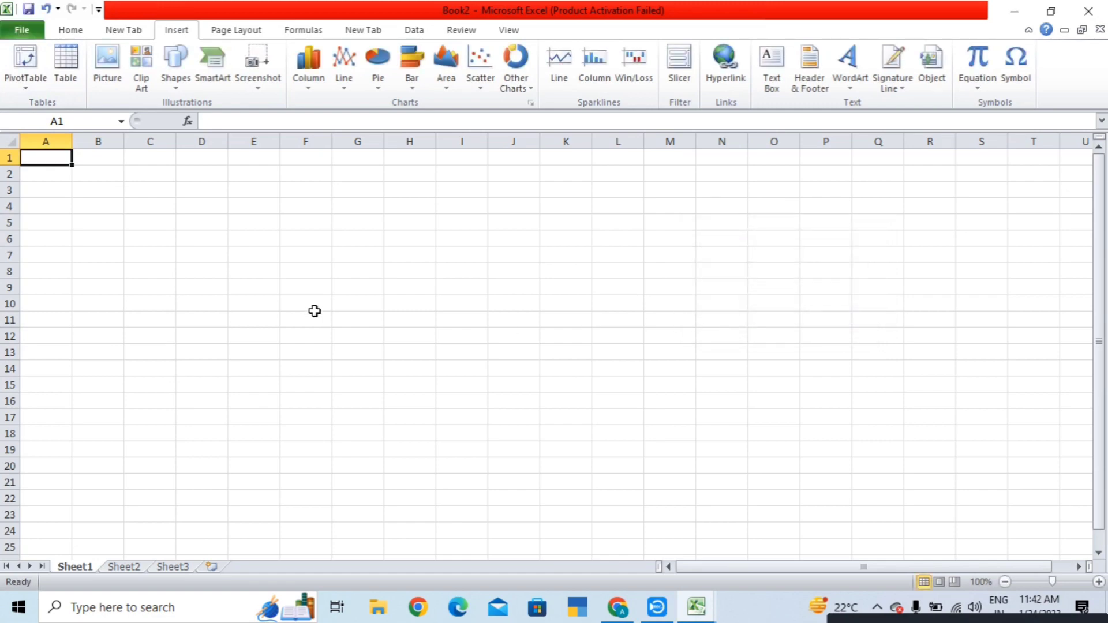
- Type headers eee, ttt, uuu, 777, 888, 9999 across D4:I4
left_click(202, 206)
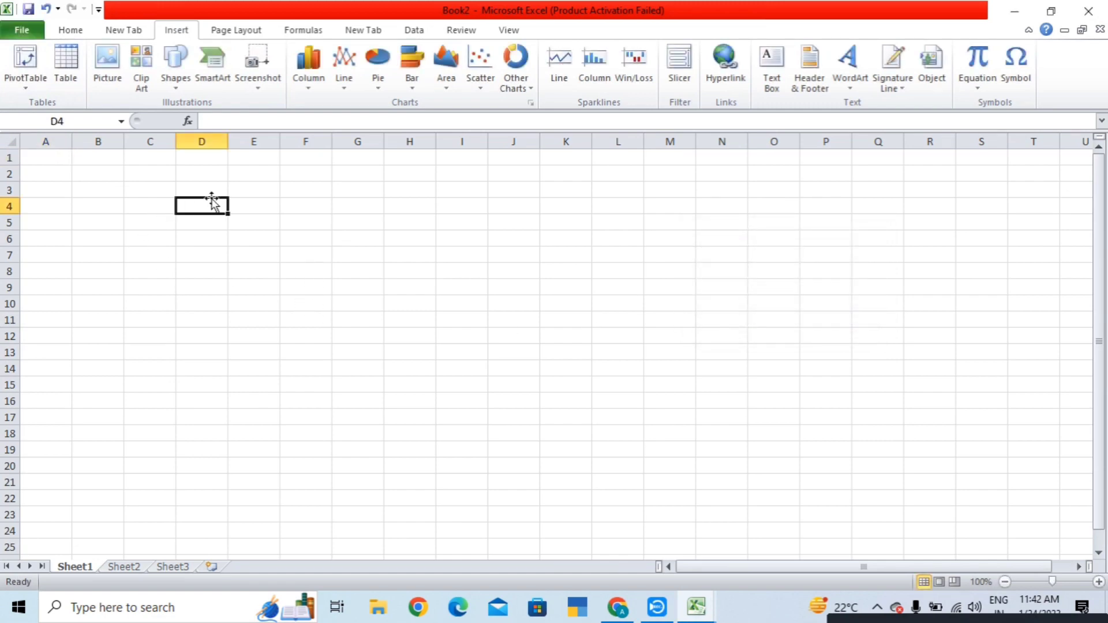
type("eee")
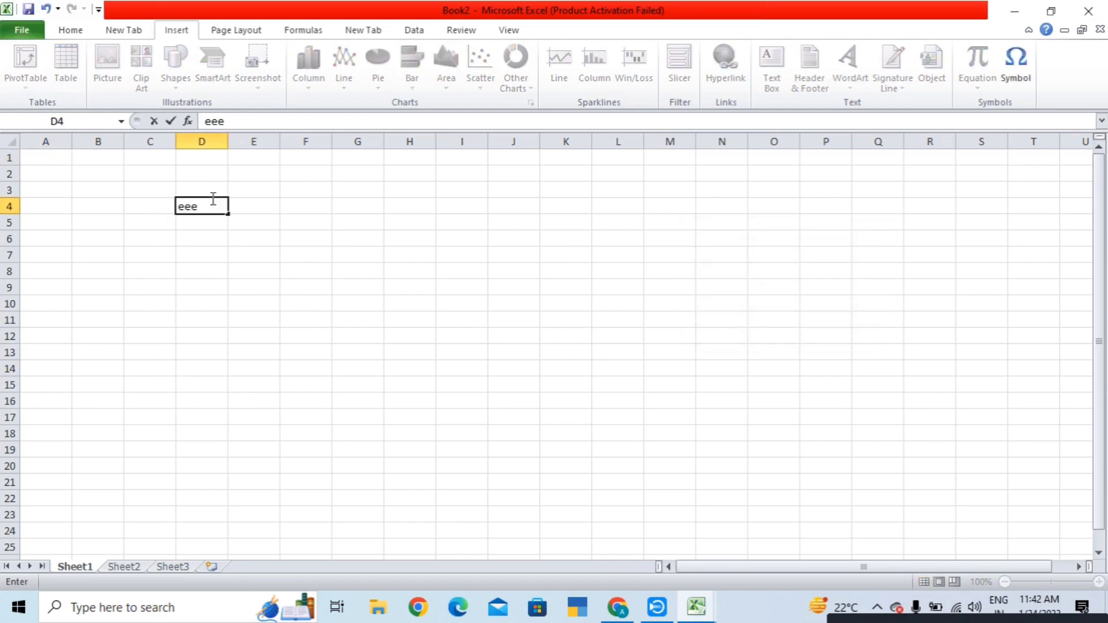
key("Tab")
type("ttt")
key("Tab")
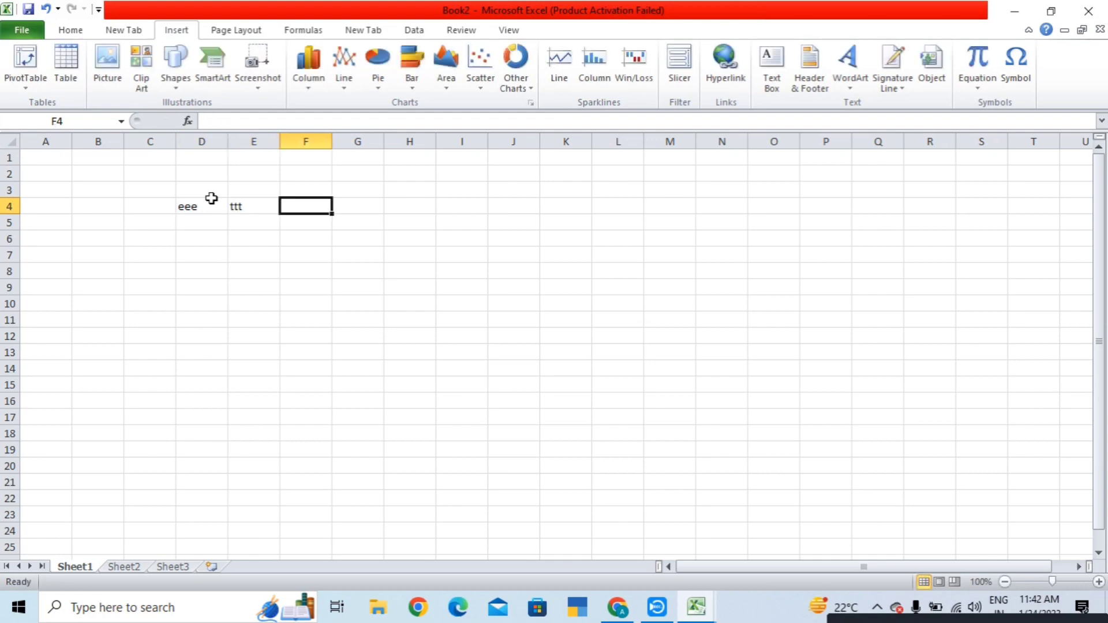
type("uuu")
key("Tab")
type("777")
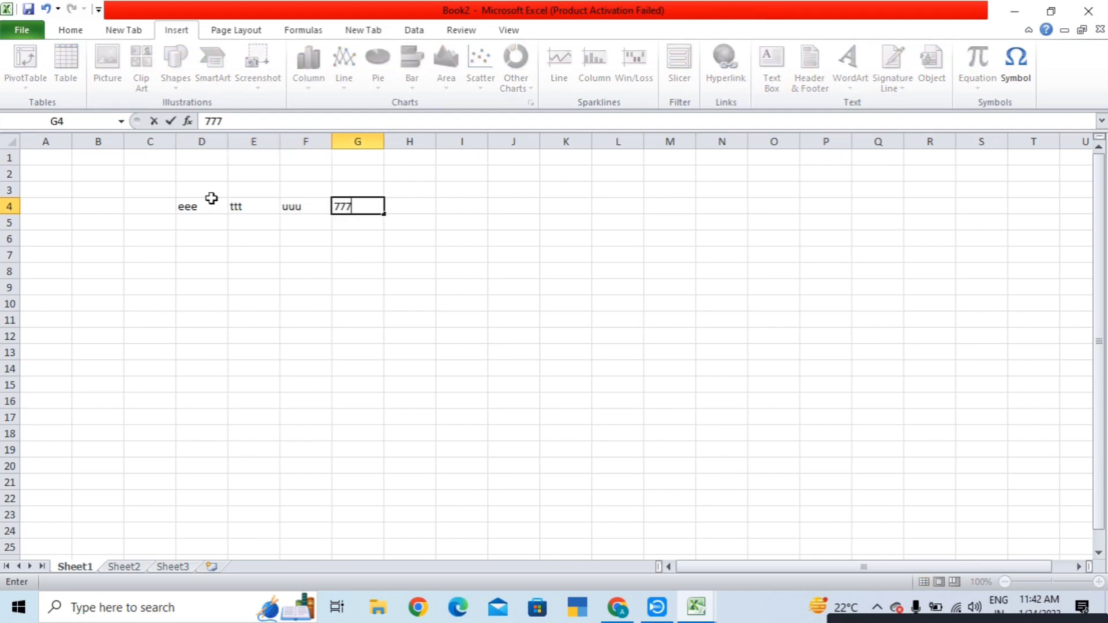
key("Tab")
type("888")
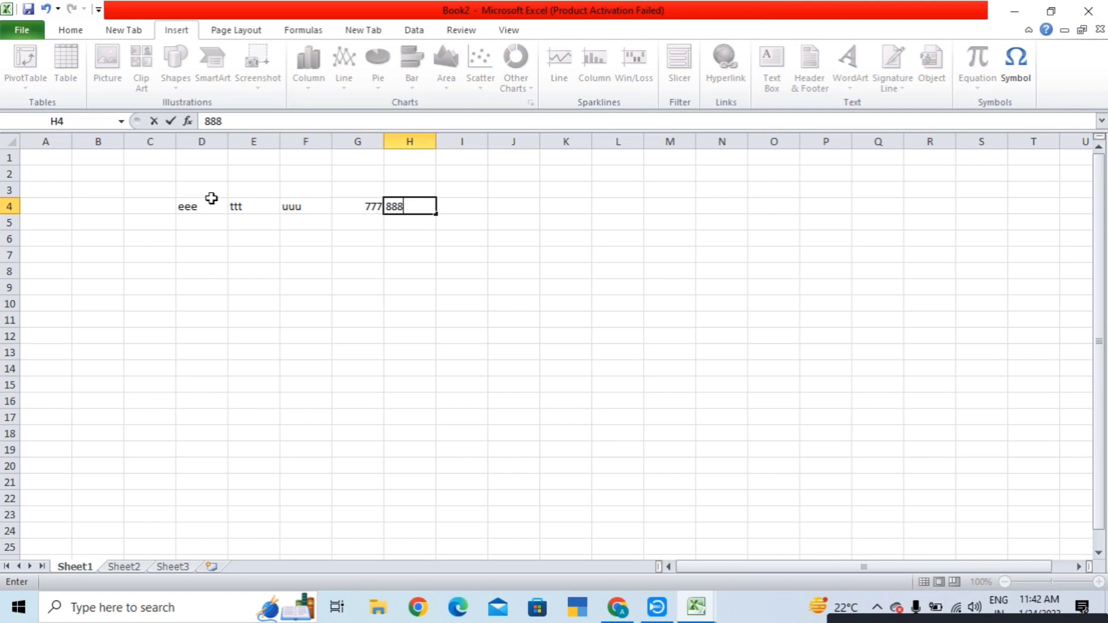
key("Tab")
type("9999")
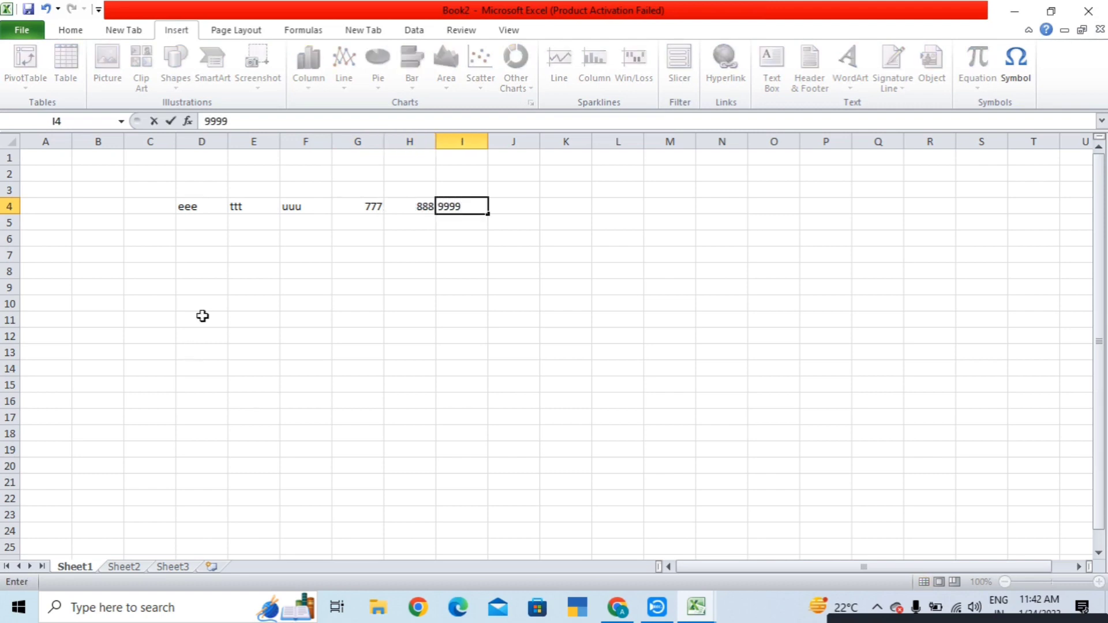
left_click(202, 237)
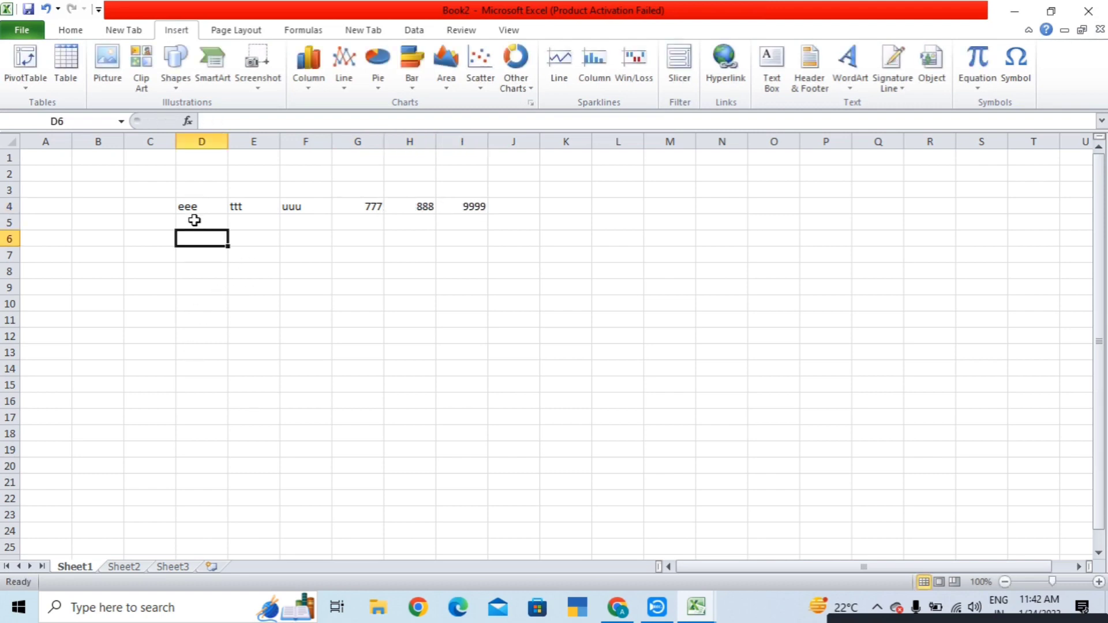
- Enter 333, 777, 888, 888, 777, 999 across D5:I5, then select D4:I5
left_click(194, 221)
type("333")
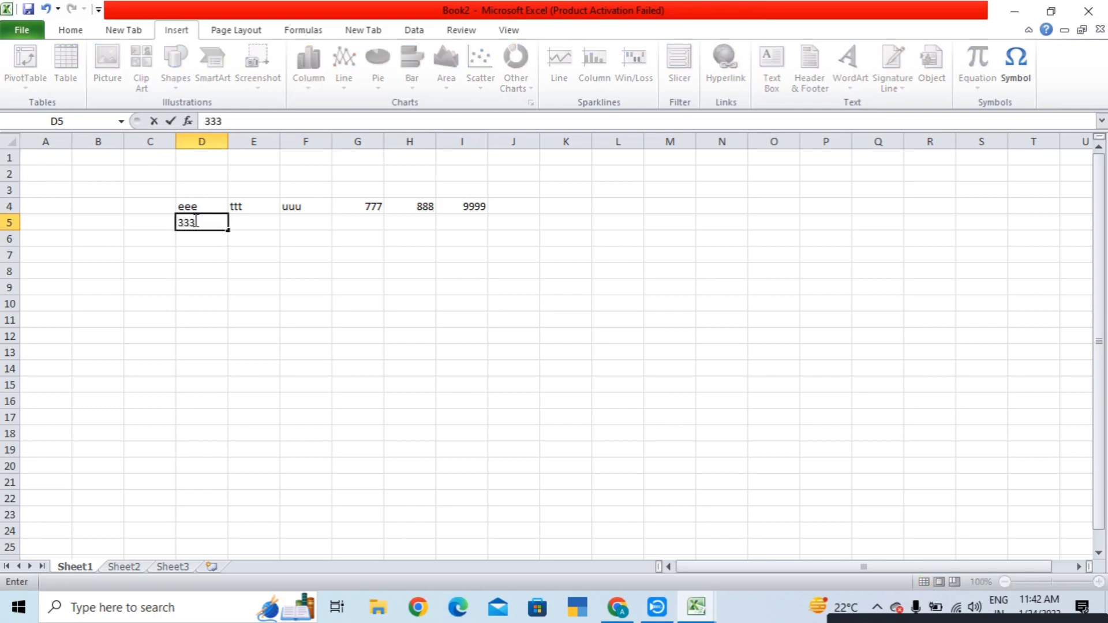
key("Tab")
type("777")
key("Tab")
type("888")
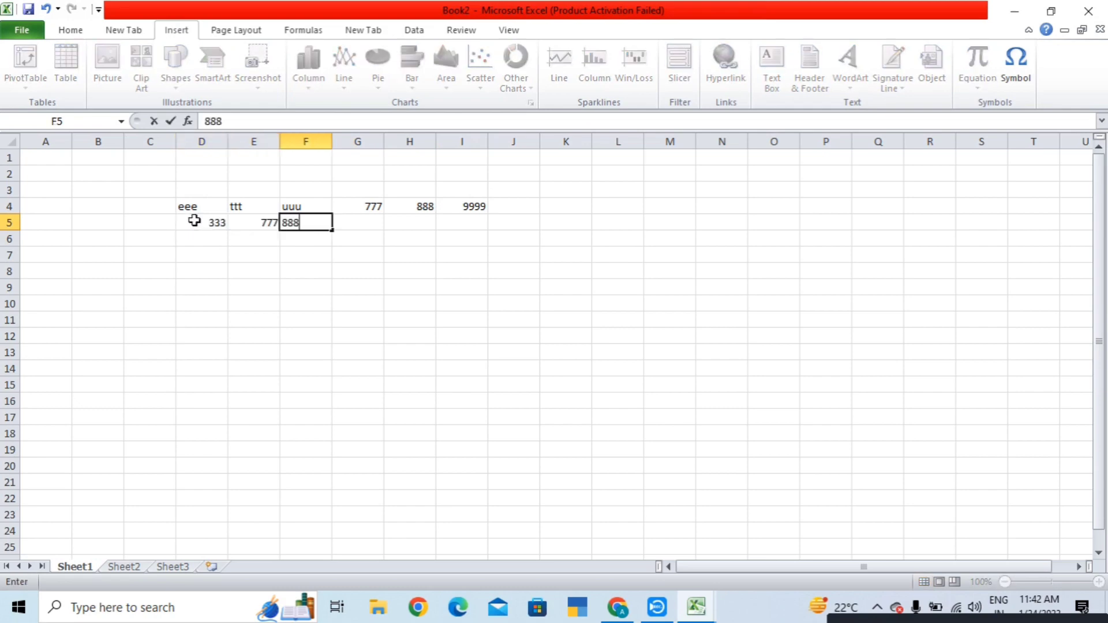
key("Tab")
type("888")
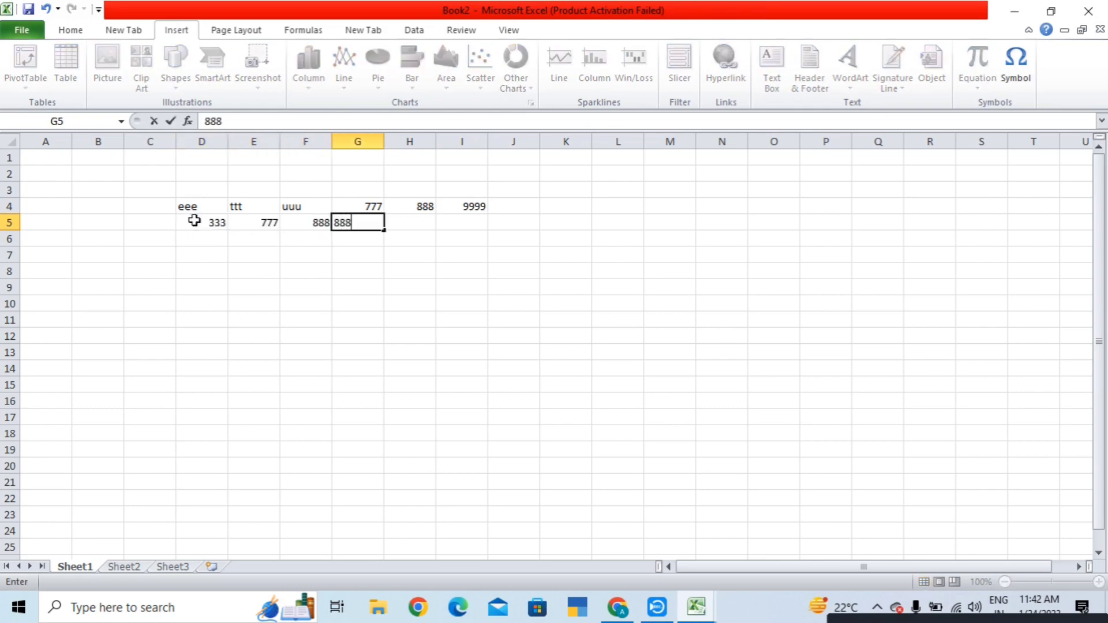
key("Tab")
type("777")
key("Tab")
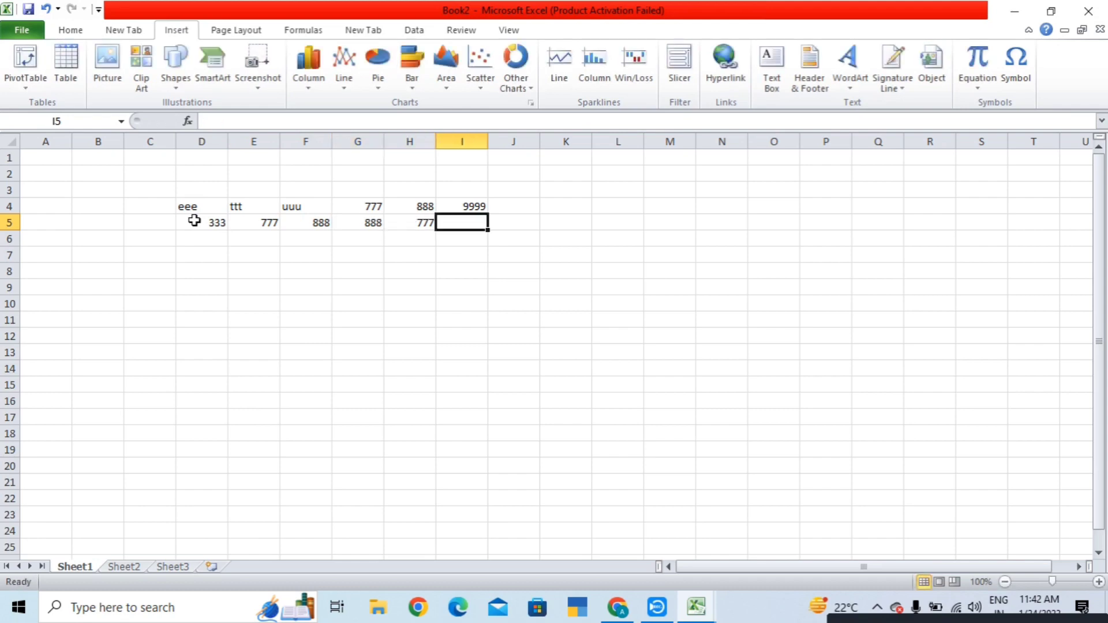
type("999")
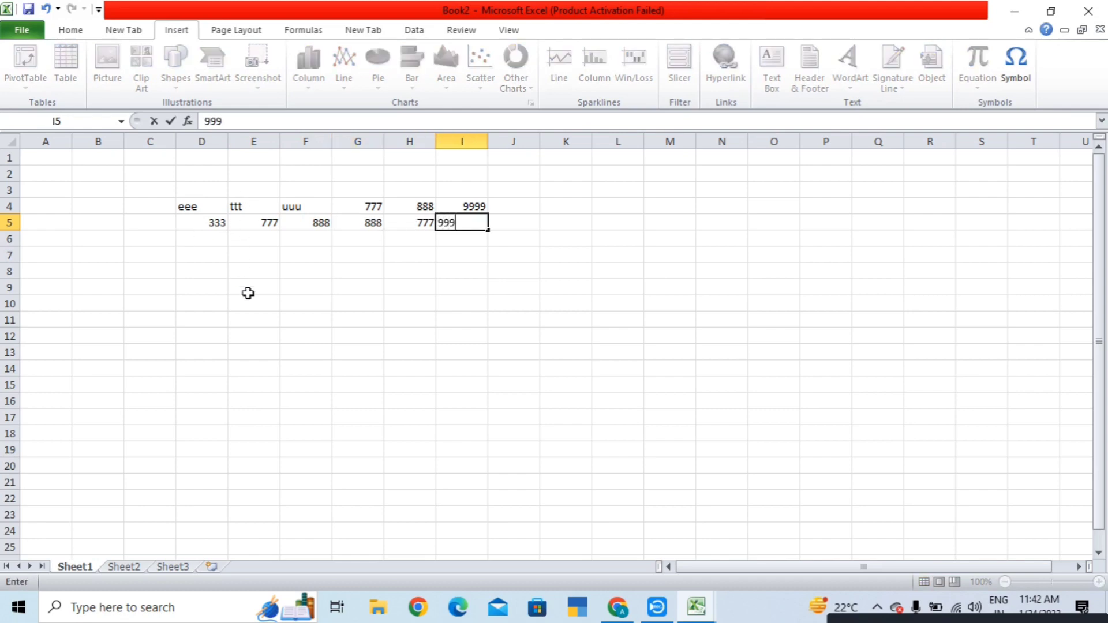
left_click(263, 335)
left_click_drag(185, 205, 479, 224)
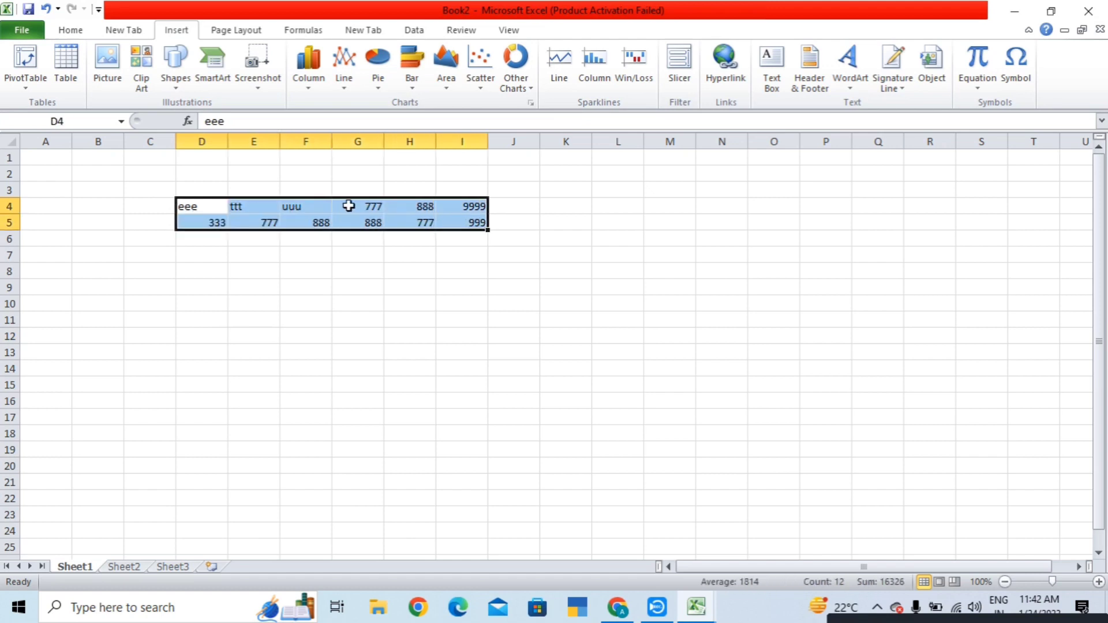
left_click(66, 65)
left_click(791, 321)
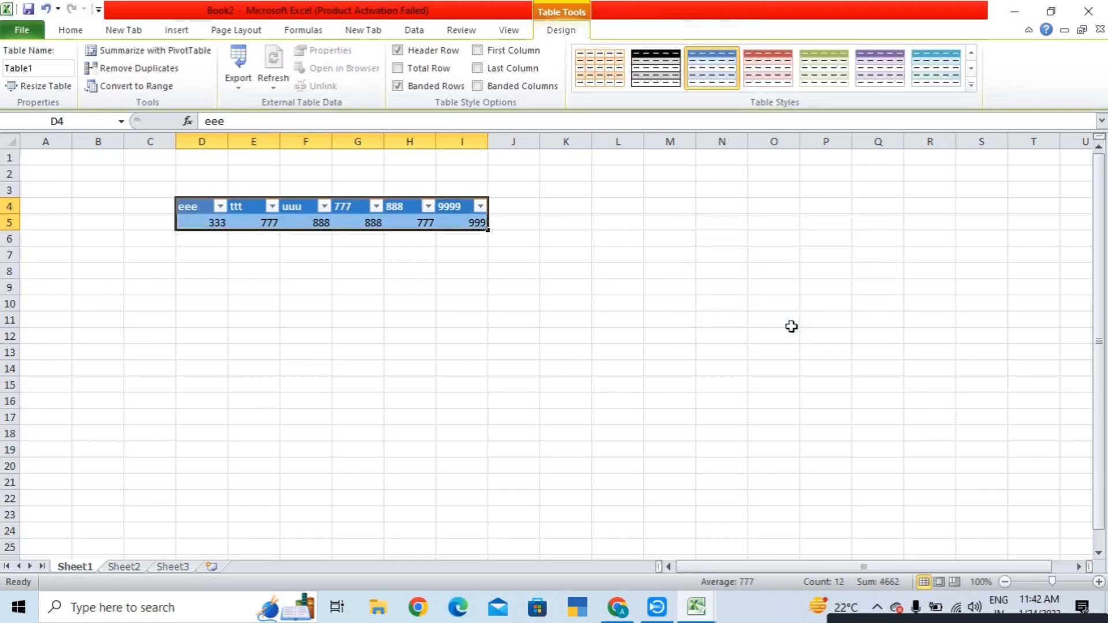
left_click(769, 325)
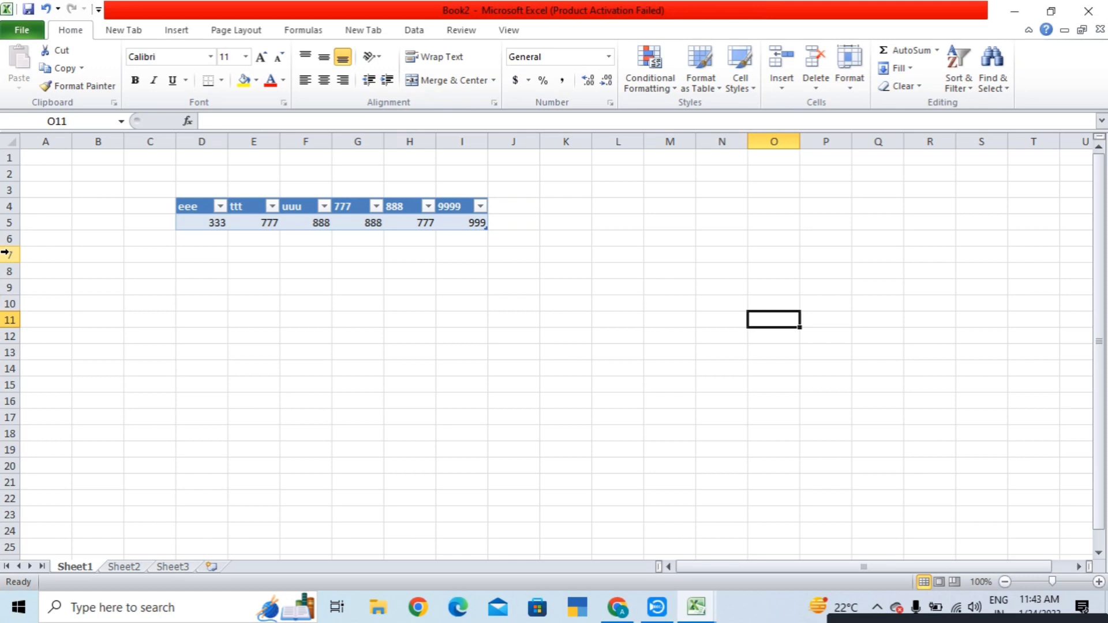
- Fill row 16 from E16 with sss, 6445, 5655, 54445 and 555
scroll(341, 411, "down", 2)
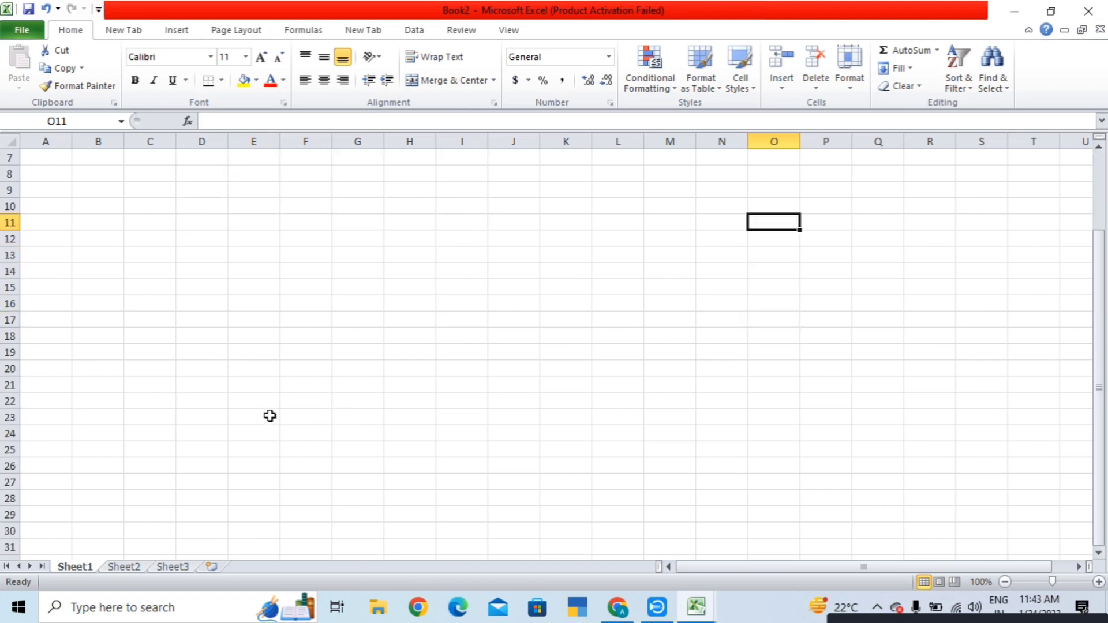
left_click(255, 304)
type("sss")
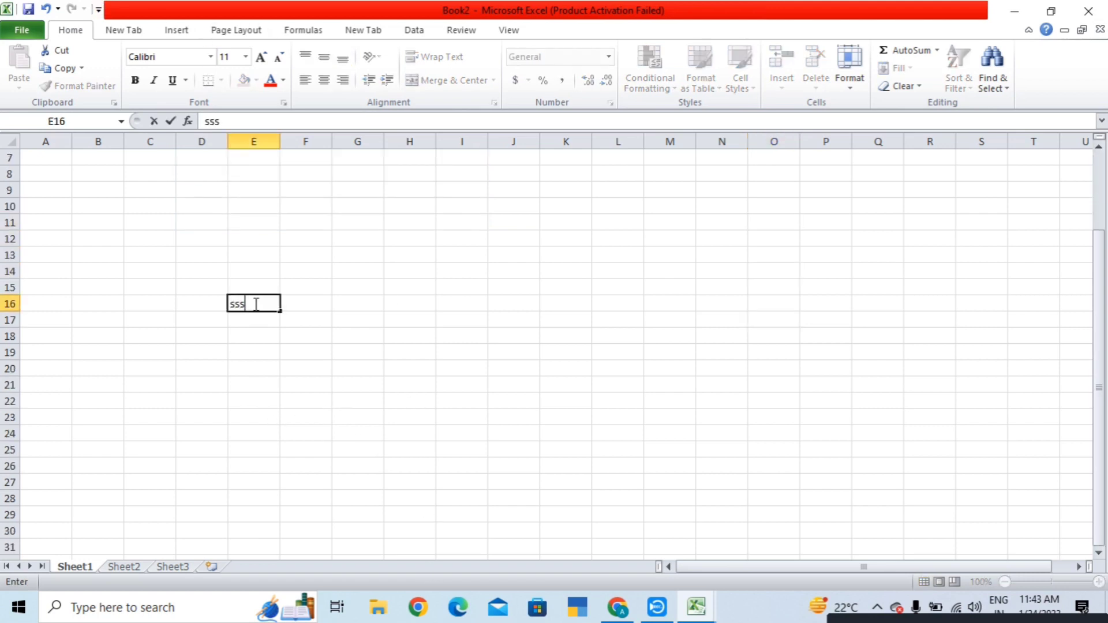
key("Tab")
type("6445")
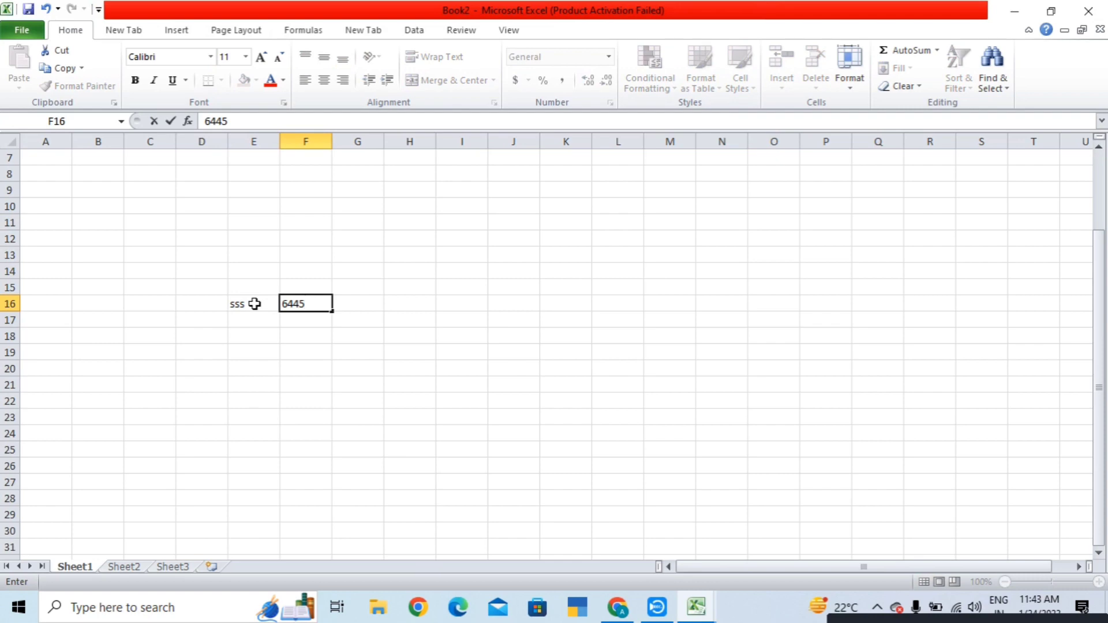
key("Tab")
type("5655")
key("Tab")
type("54445")
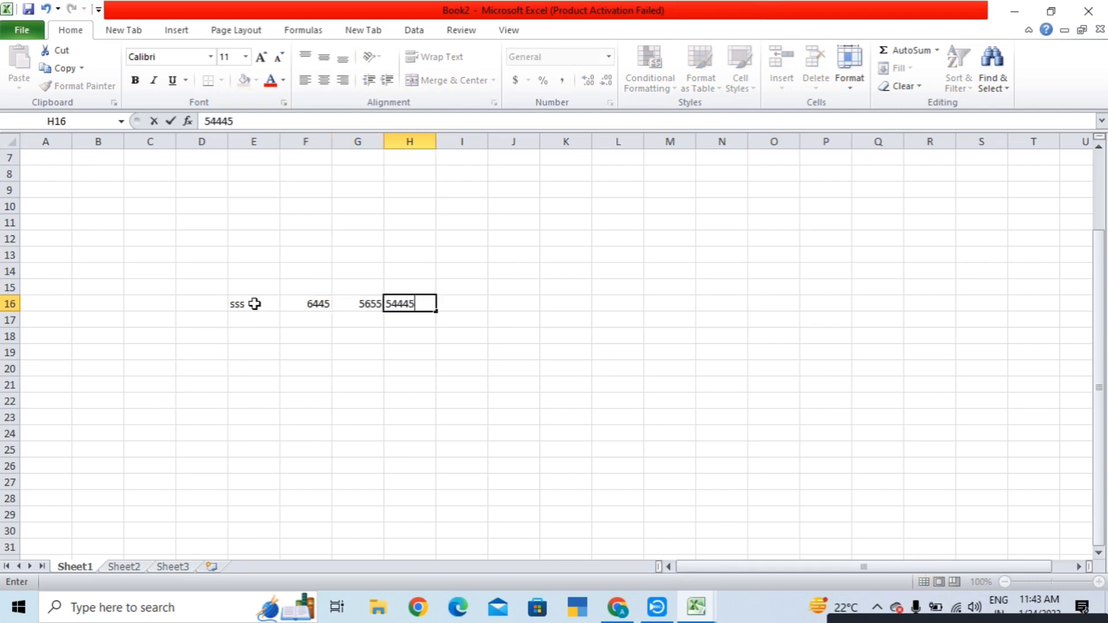
key("Tab")
key("ctrl+g")
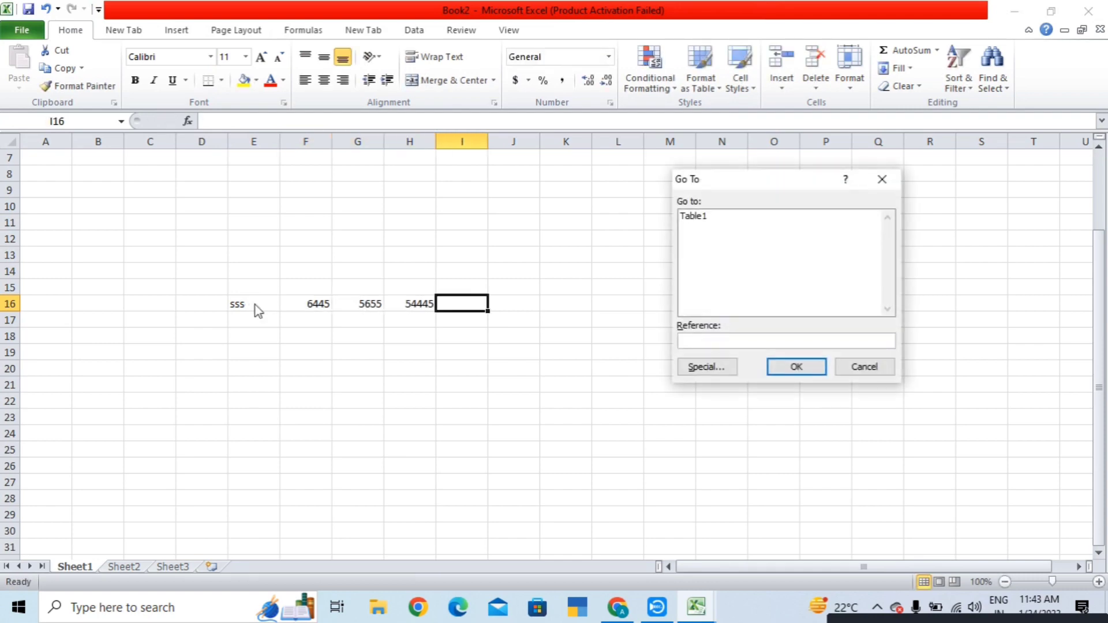
left_click(858, 369)
type("555")
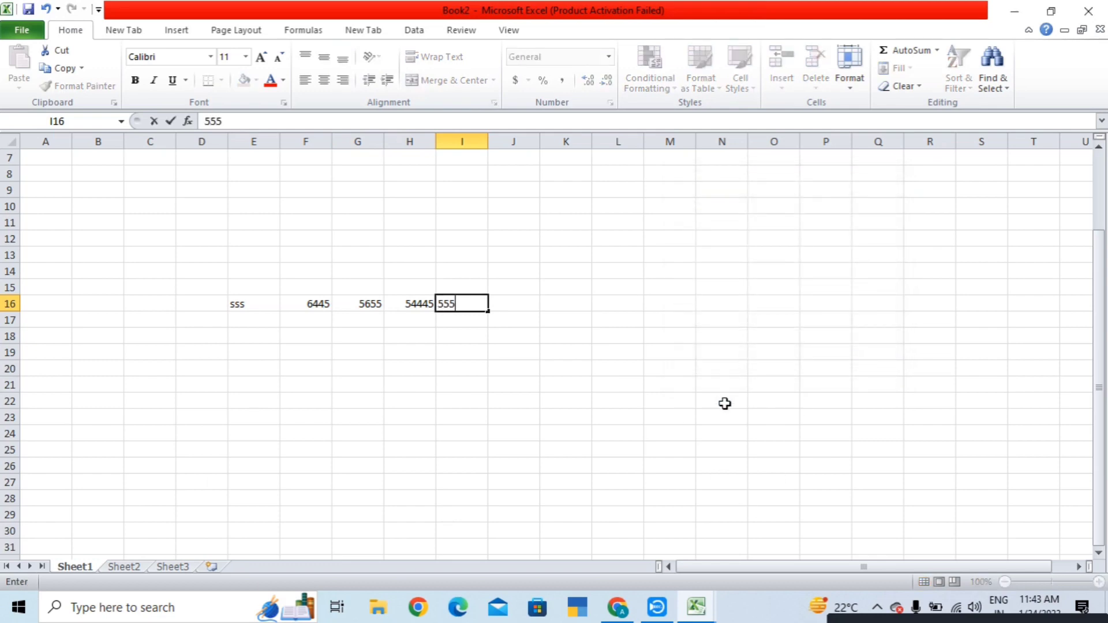
key("Return")
- Fill E17:I17 with 44, 322, 55, 555 and 5y5445
type("5y5445")
key("Left")
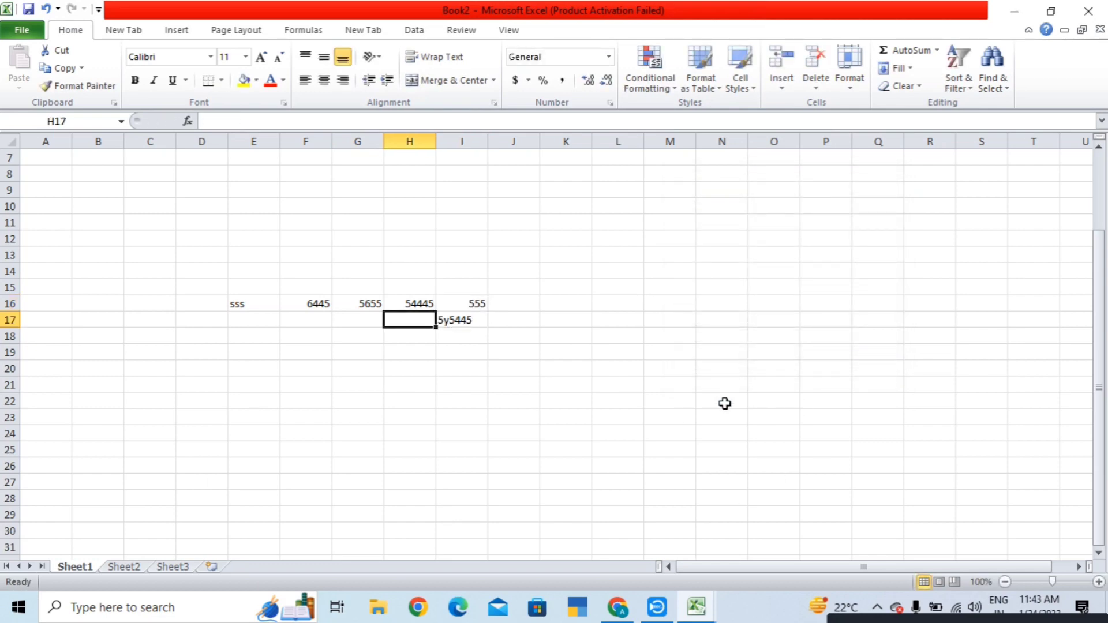
type("555")
key("Left")
type("55")
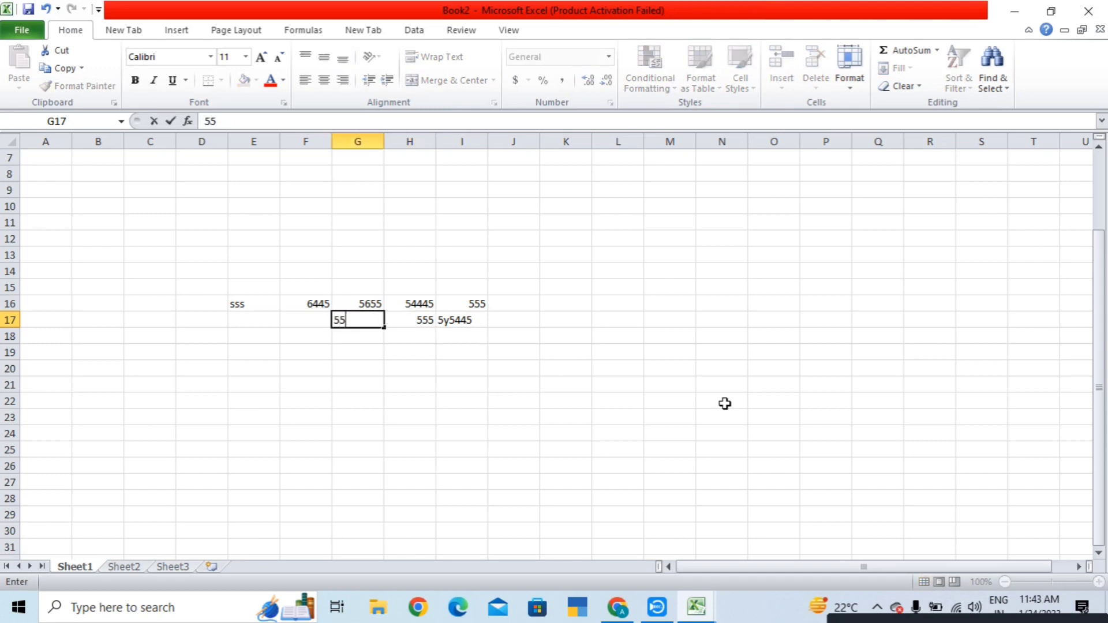
key("Left")
type("322")
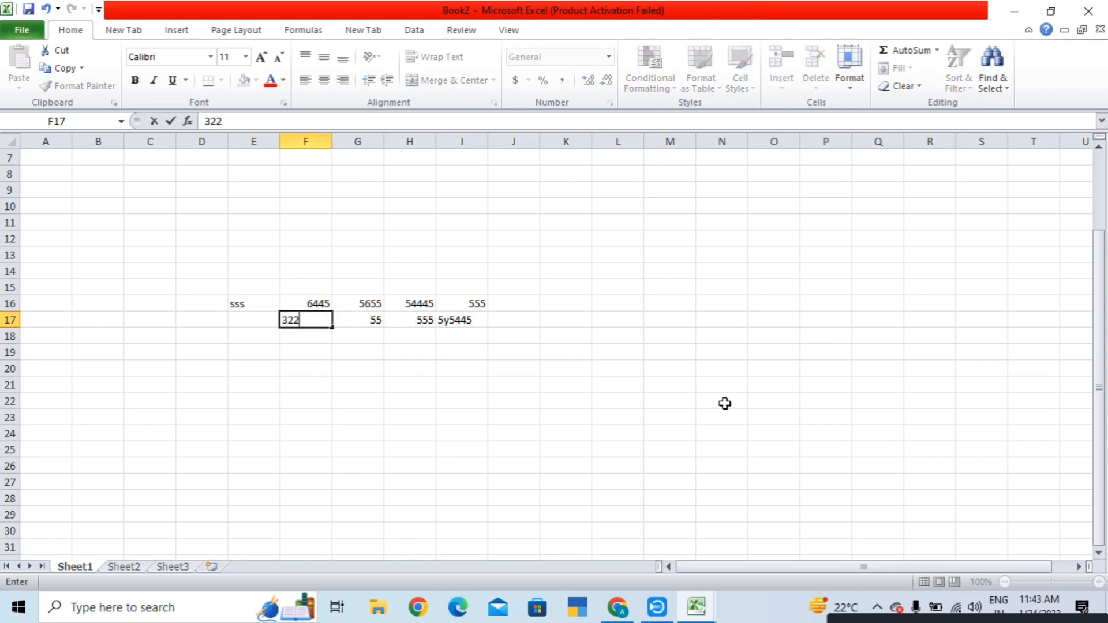
key("Left")
type("44")
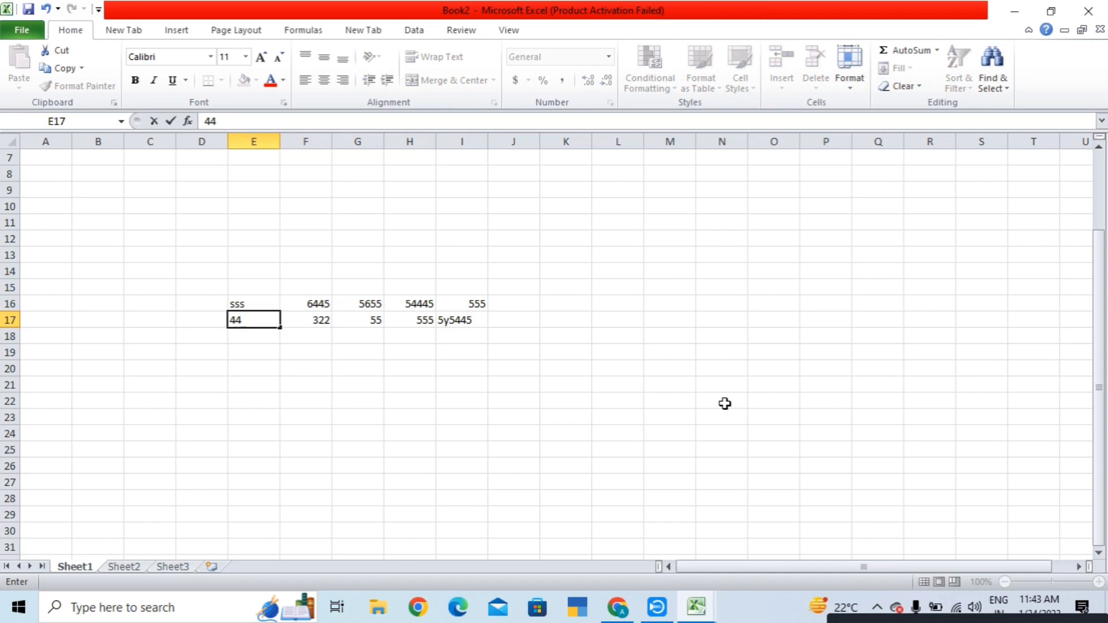
key("Return")
- Fill E18:I18 with t56, 87, 888, 888 and 76666
type("t56")
key("Right")
type("87")
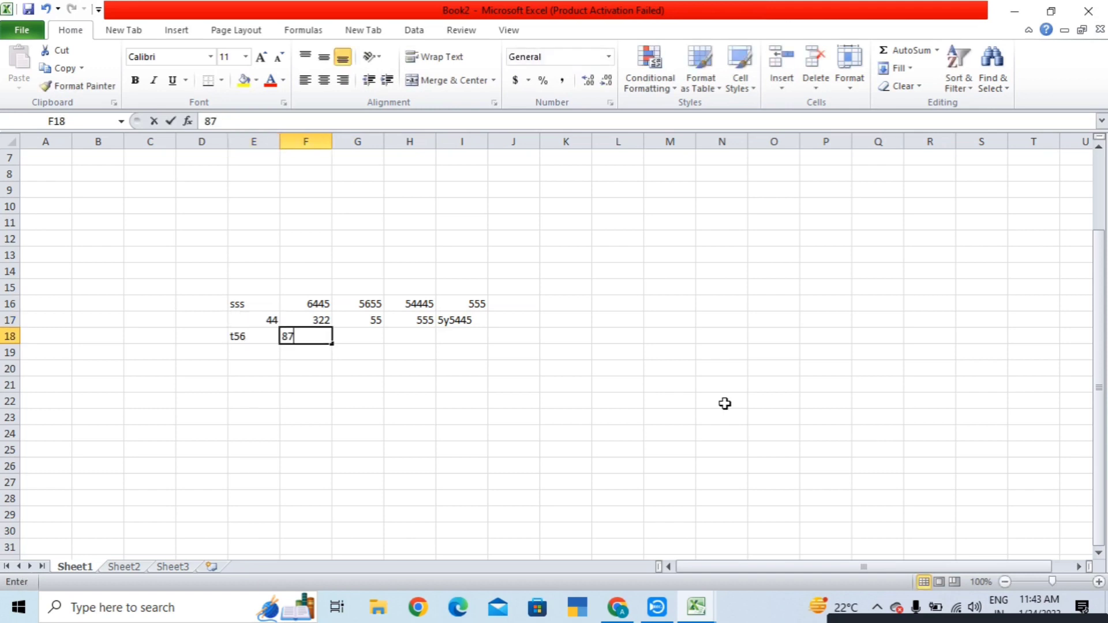
key("Right")
type("888")
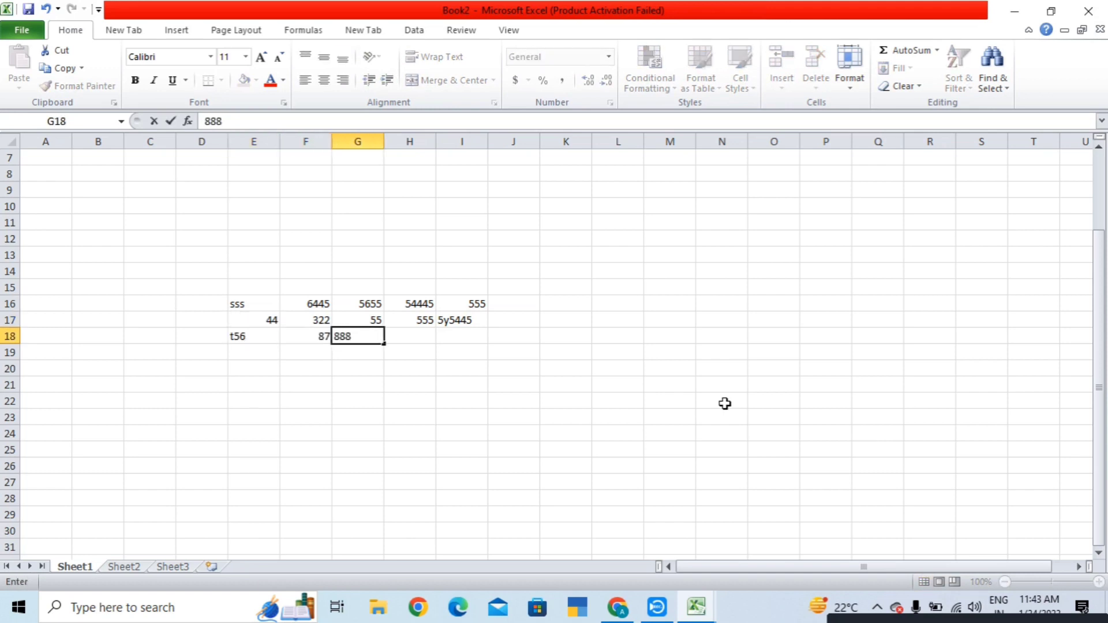
key("Right")
type("888")
key("Right")
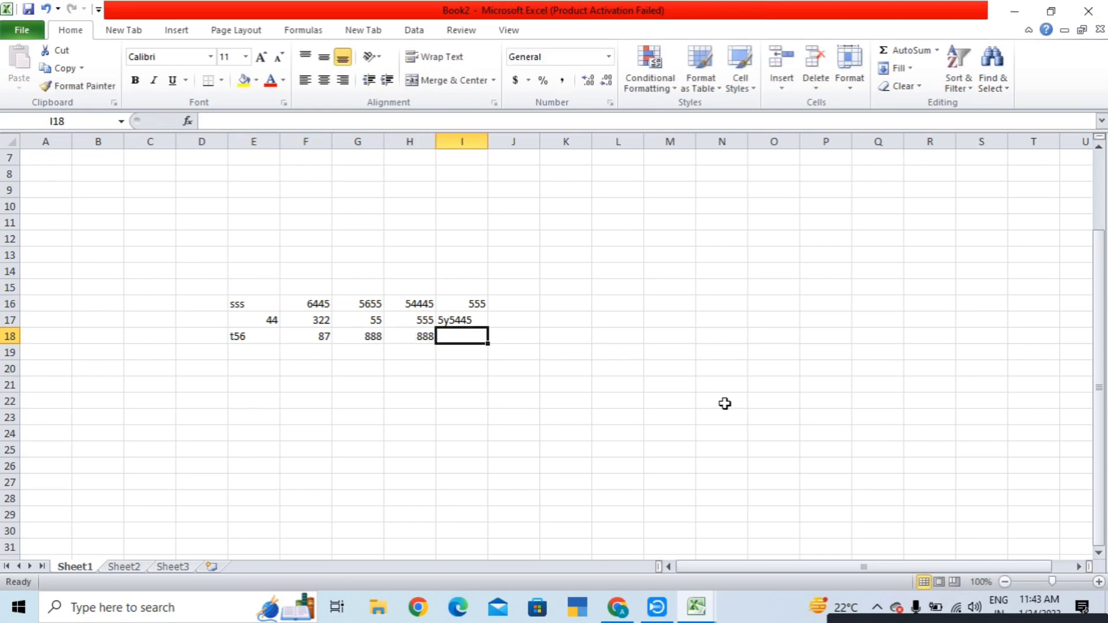
type("76666")
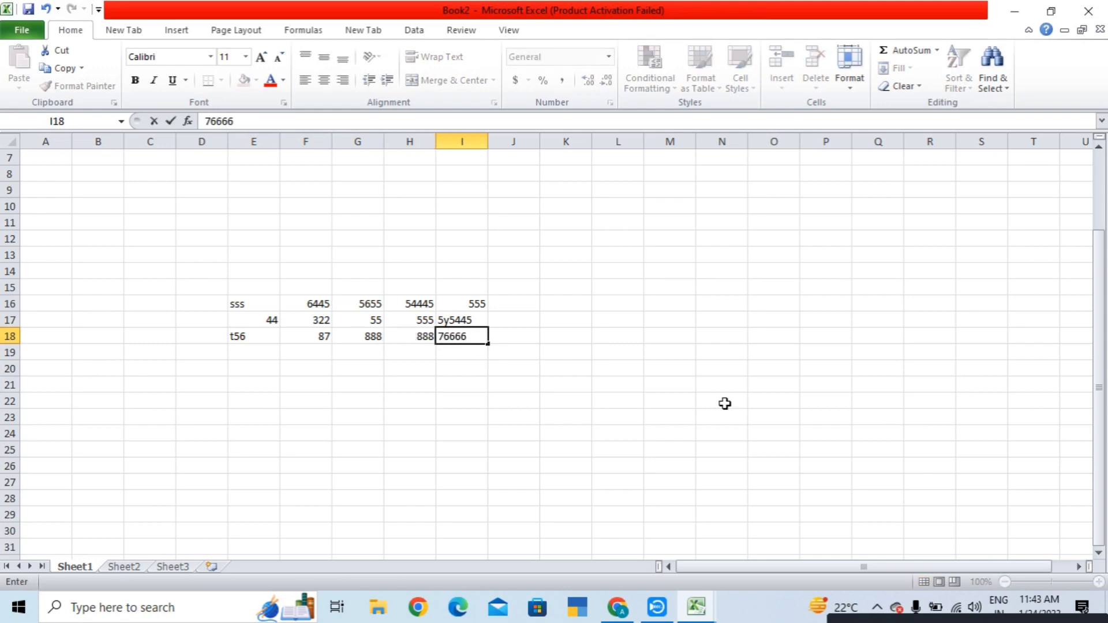
key("Return")
- Fill E19:I19 with 55, 55, 5445, 5454 and yu
type("yu")
key("Left")
type("54")
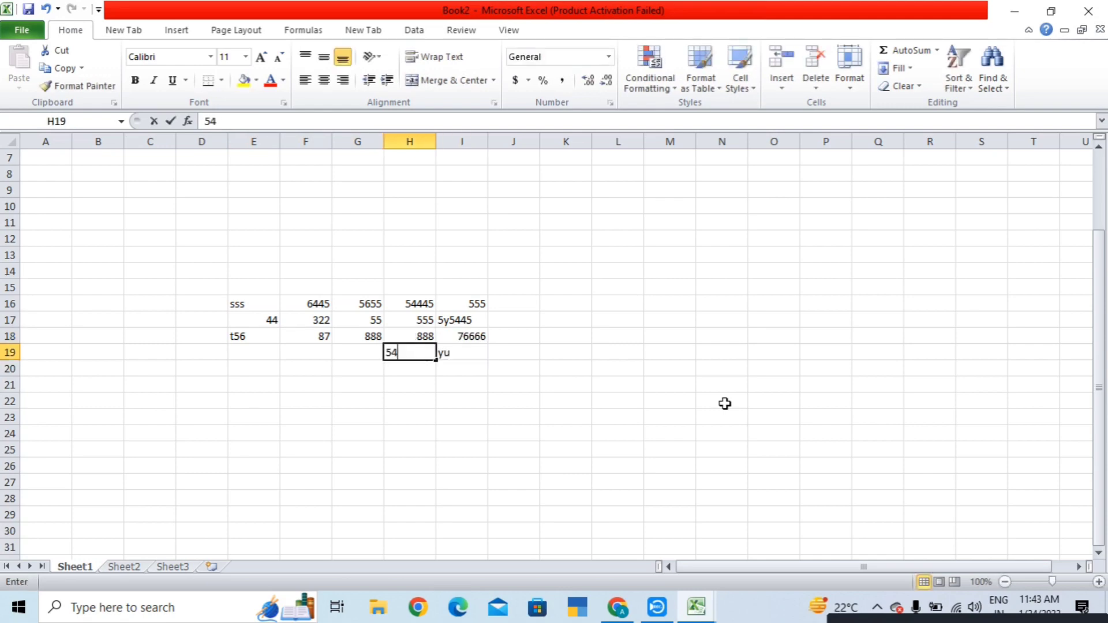
type("54")
key("Left")
type("5445")
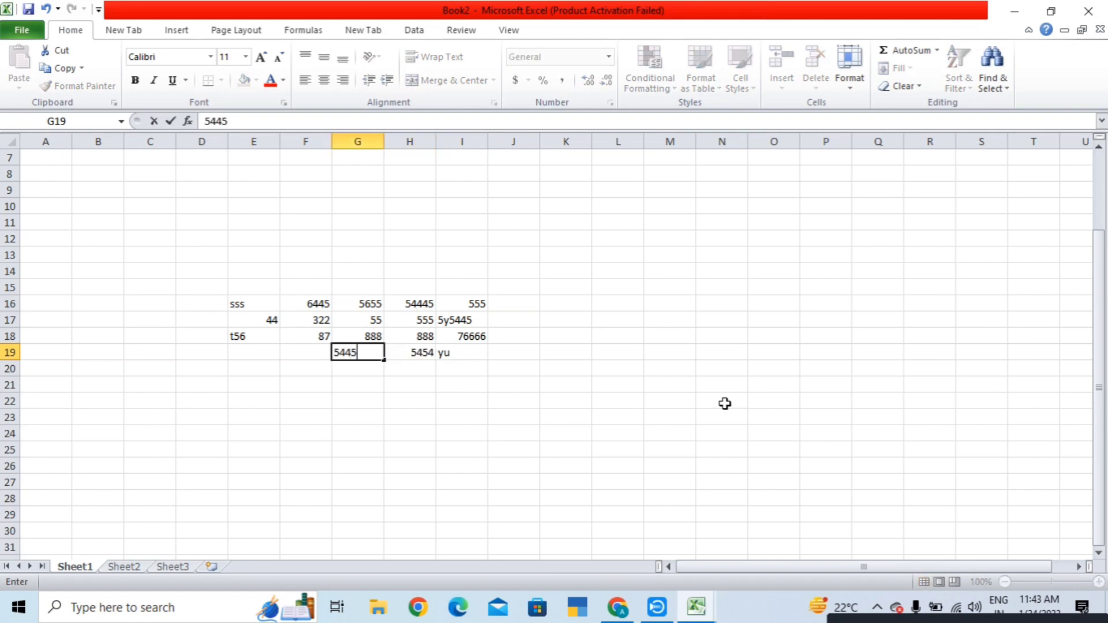
key("Left")
type("55")
key("Left")
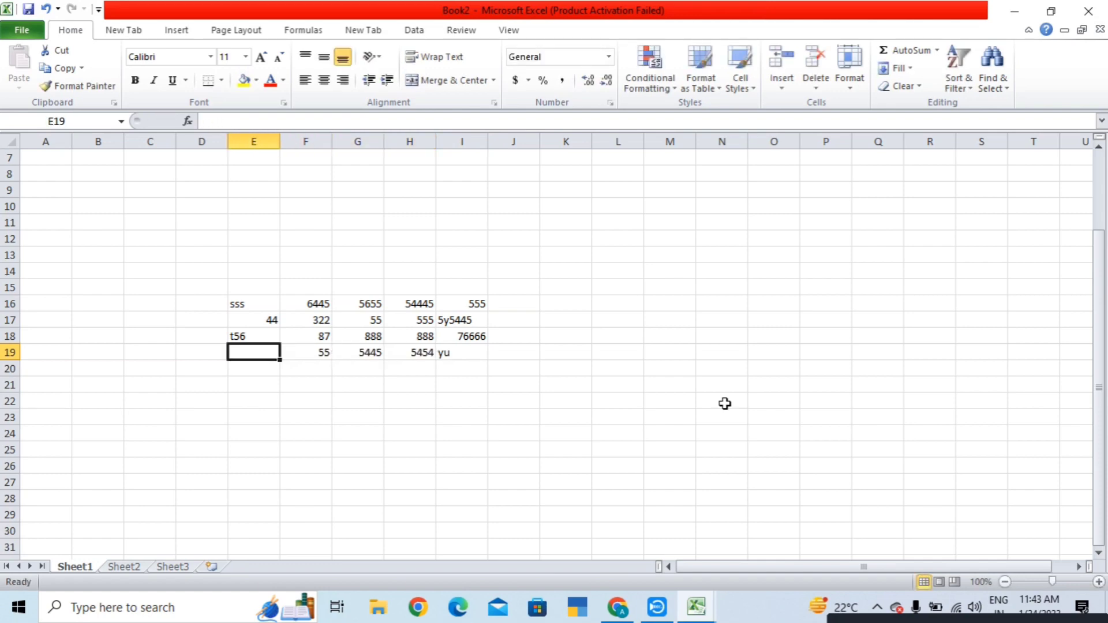
type("55")
left_click(637, 467)
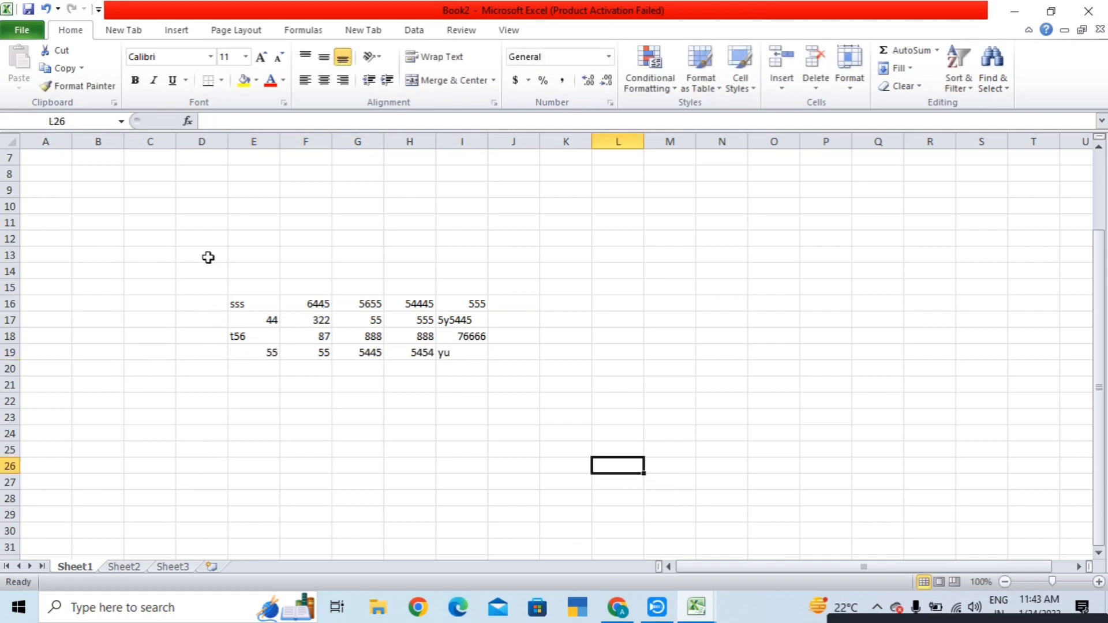
- Convert E16:I19 into a table without headers, adding Column1–Column5 above the data
left_click_drag(231, 300, 475, 354)
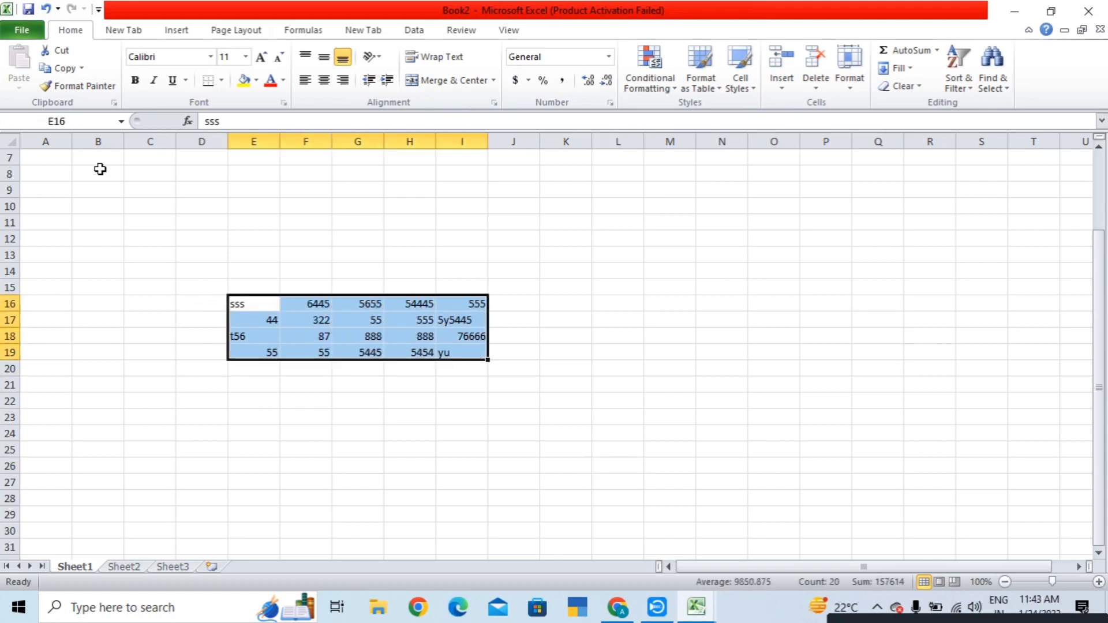
left_click(183, 35)
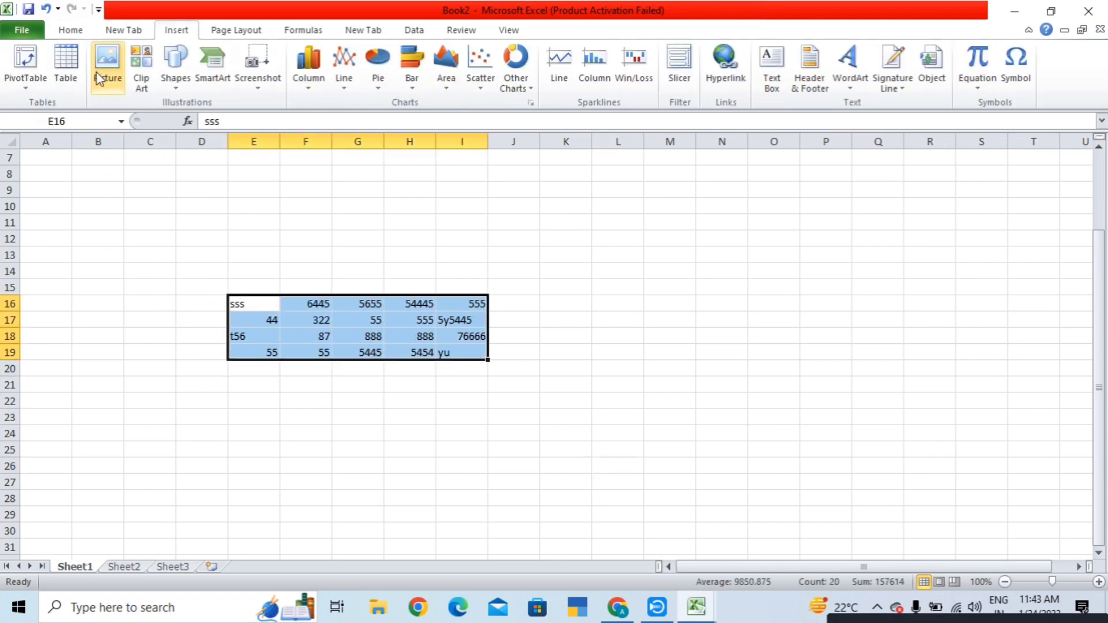
left_click(66, 70)
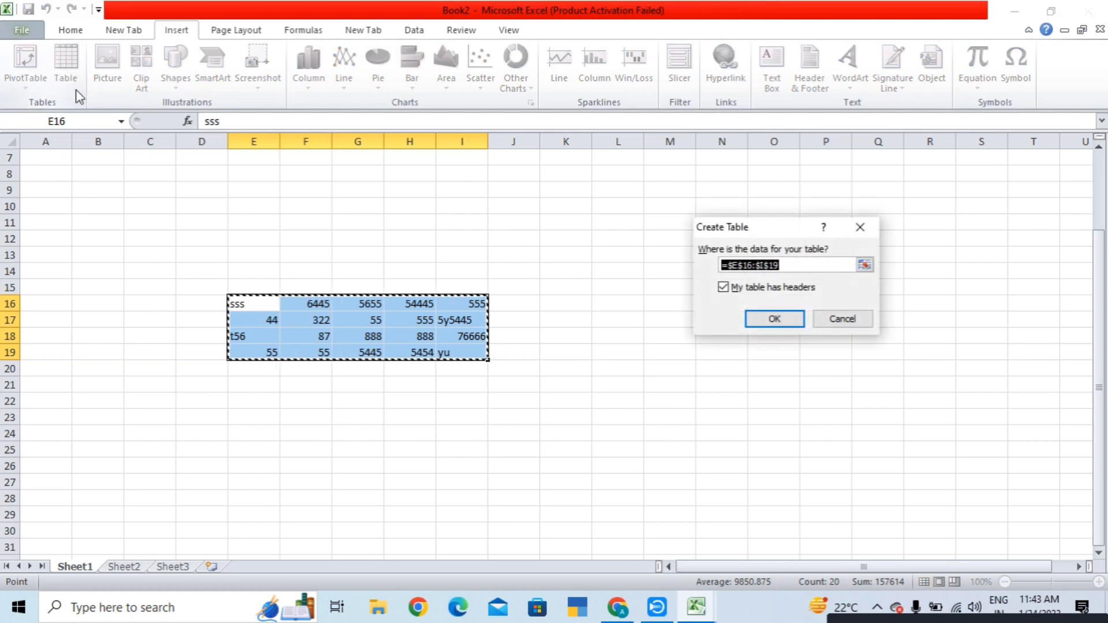
left_click(770, 288)
left_click(773, 319)
left_click(774, 416)
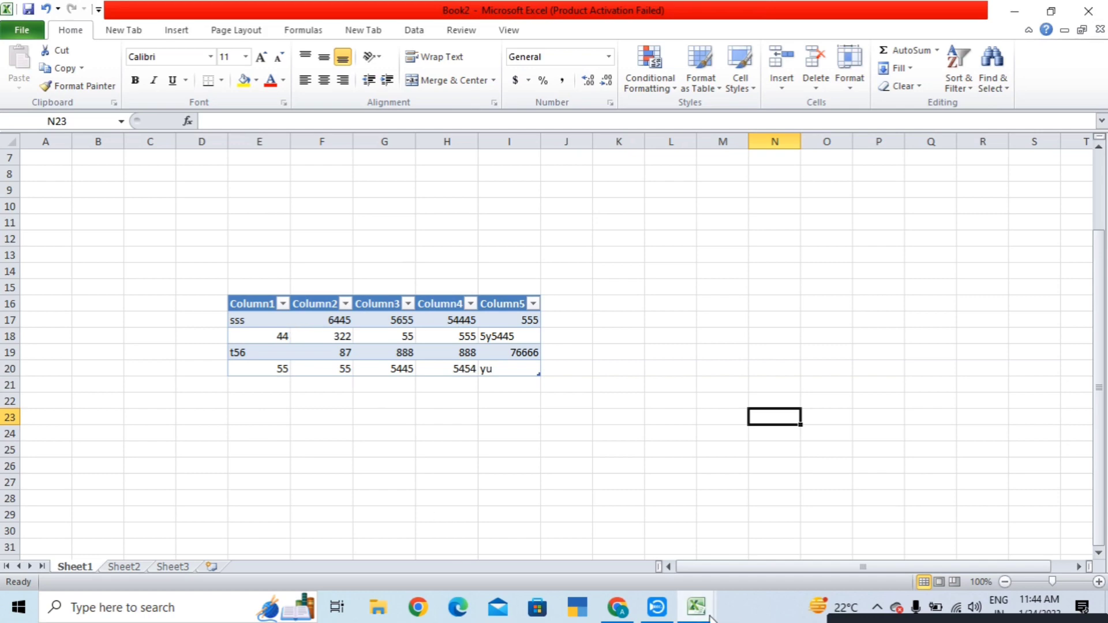
left_click(656, 607)
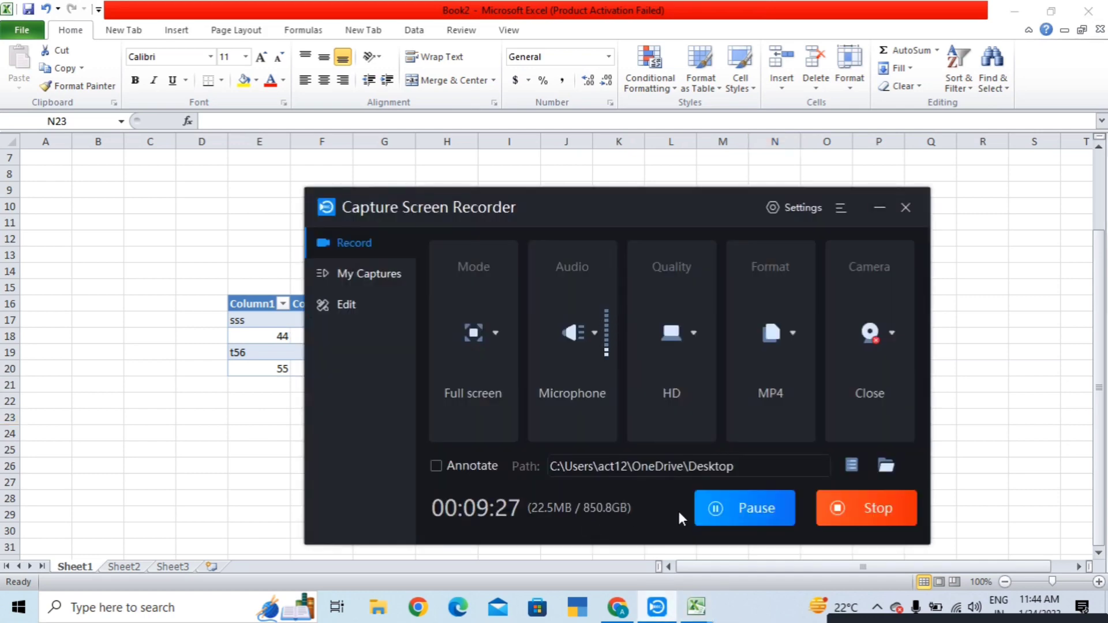
- Pause the screen recording and minimize the recorder to return to the Book3 sheet
left_click(710, 513)
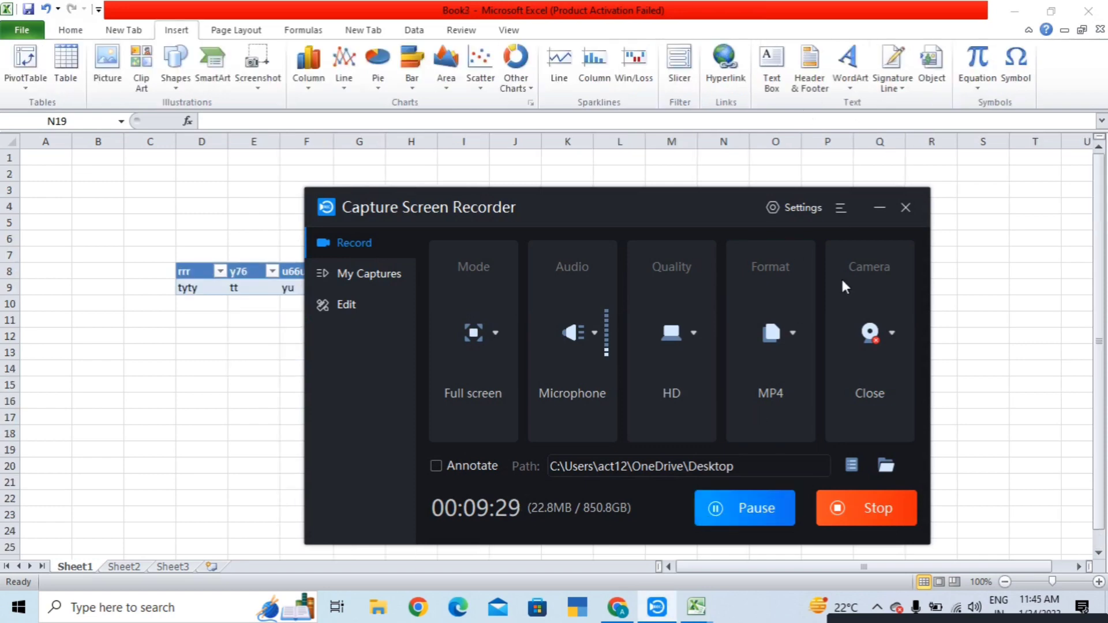
left_click(880, 206)
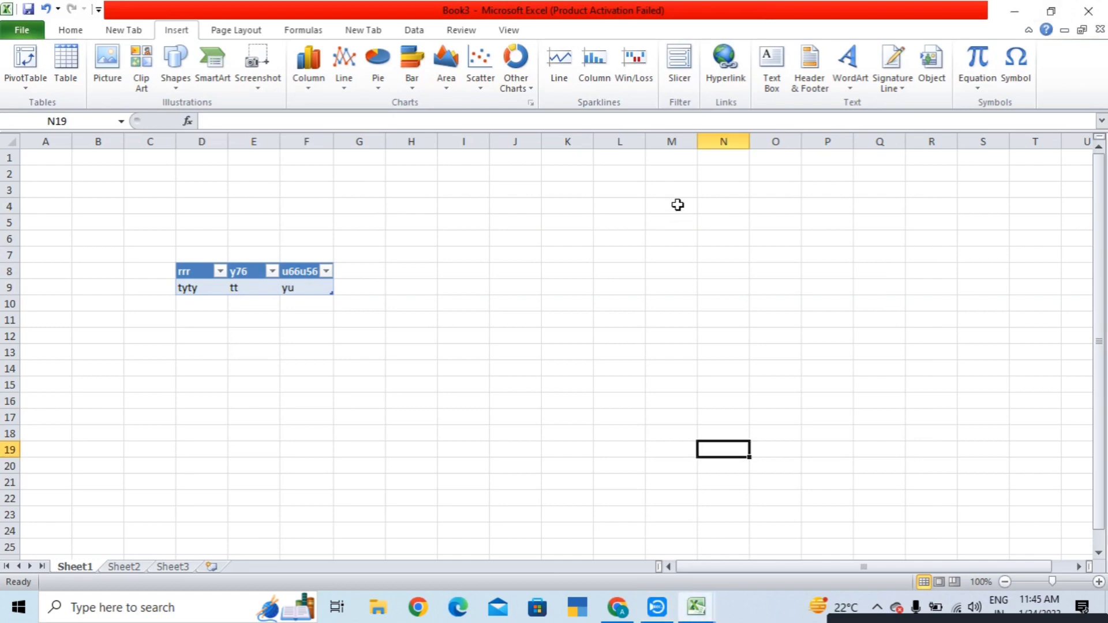
scroll(680, 202, "down", 6)
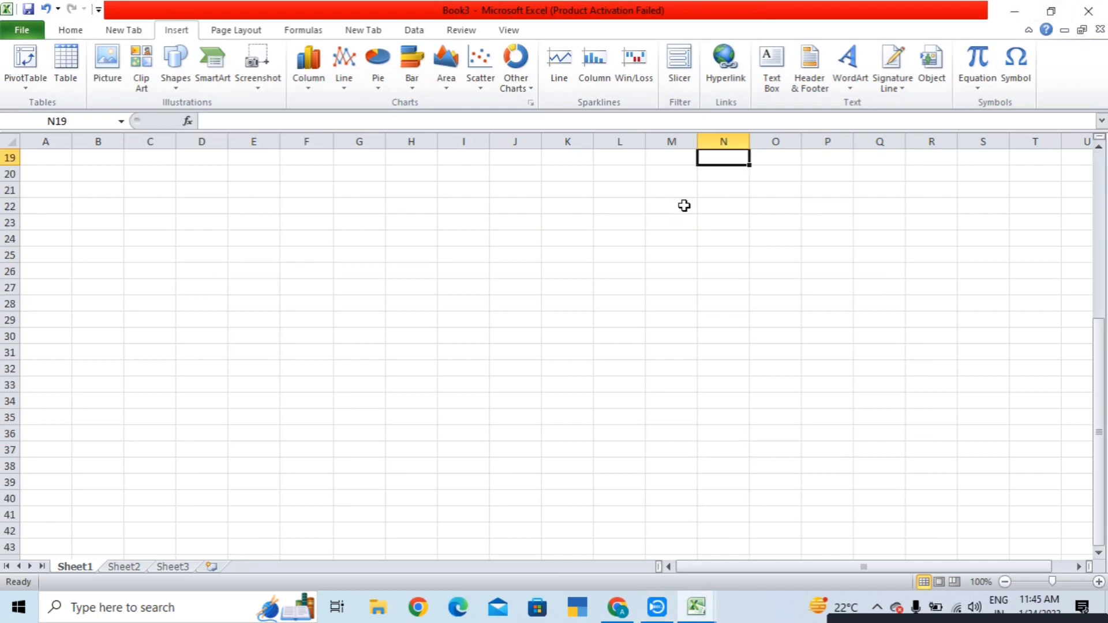
- Select cell G23 and open the Column chart type gallery
left_click(353, 222)
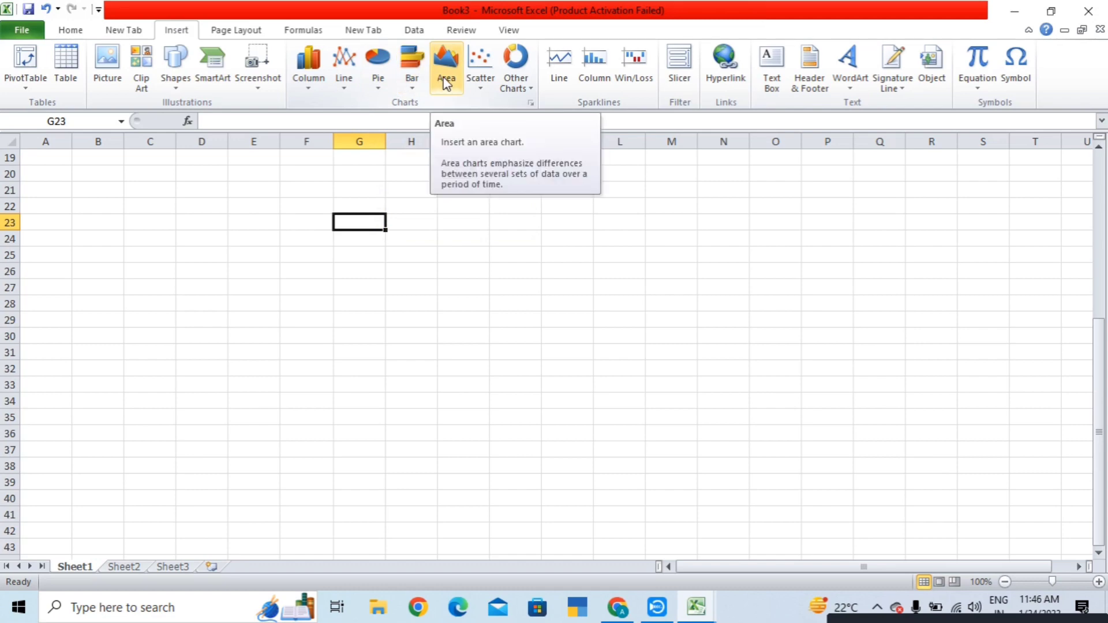
left_click(313, 88)
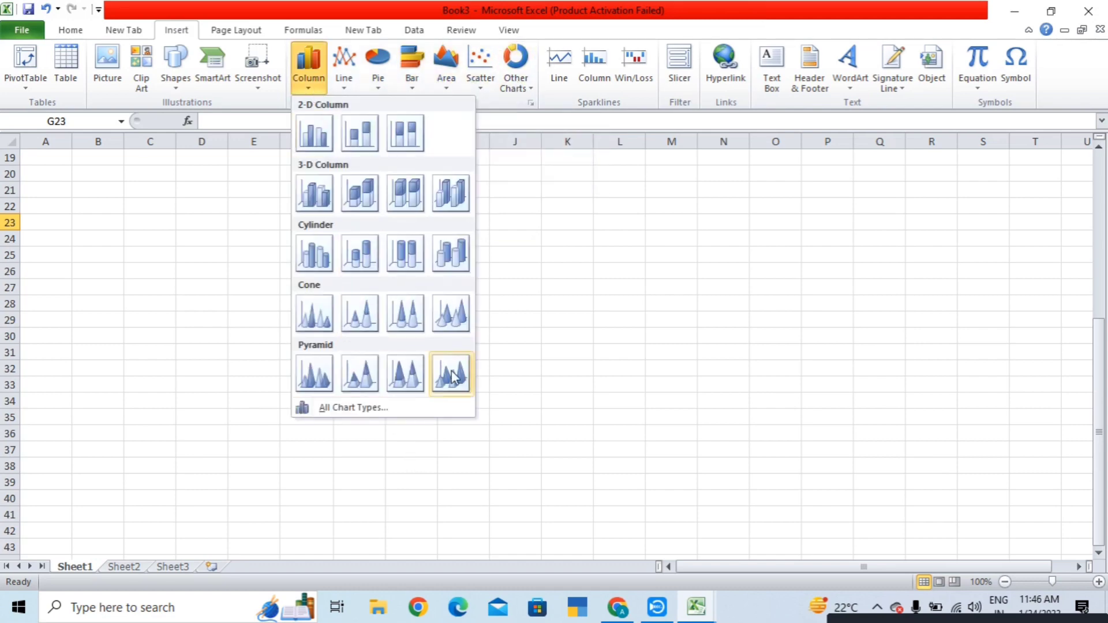
left_click(413, 206)
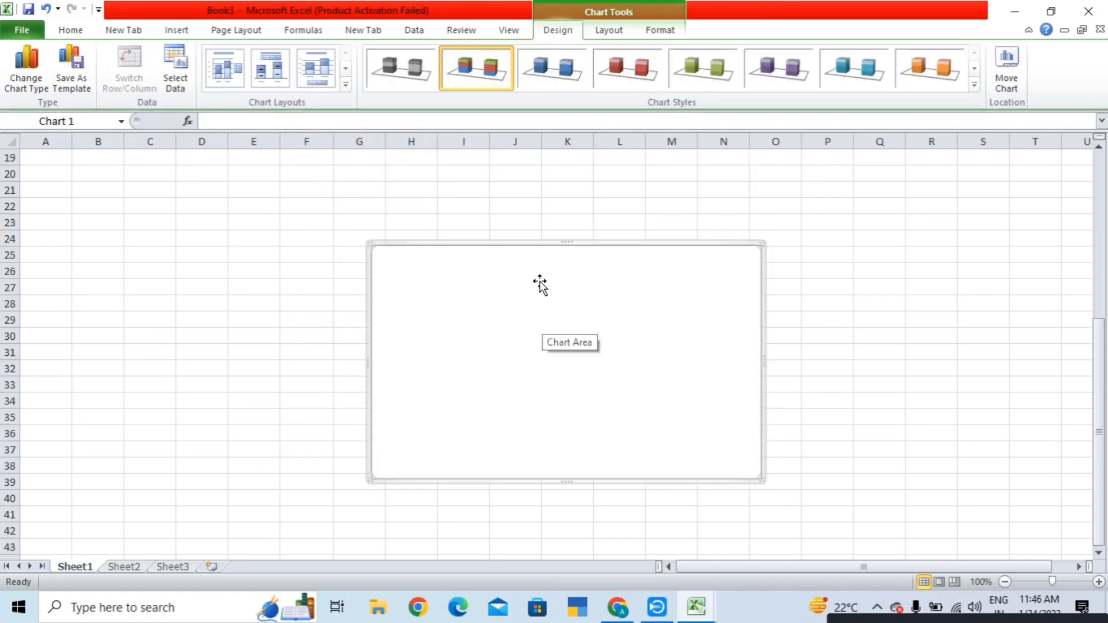
left_click(552, 77)
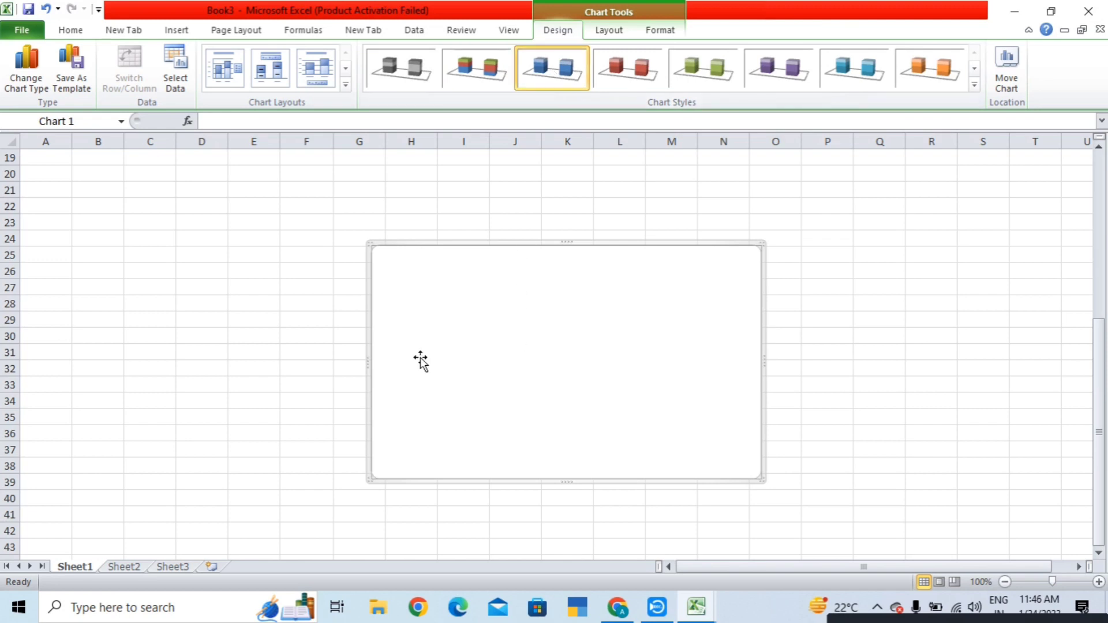
left_click(75, 271)
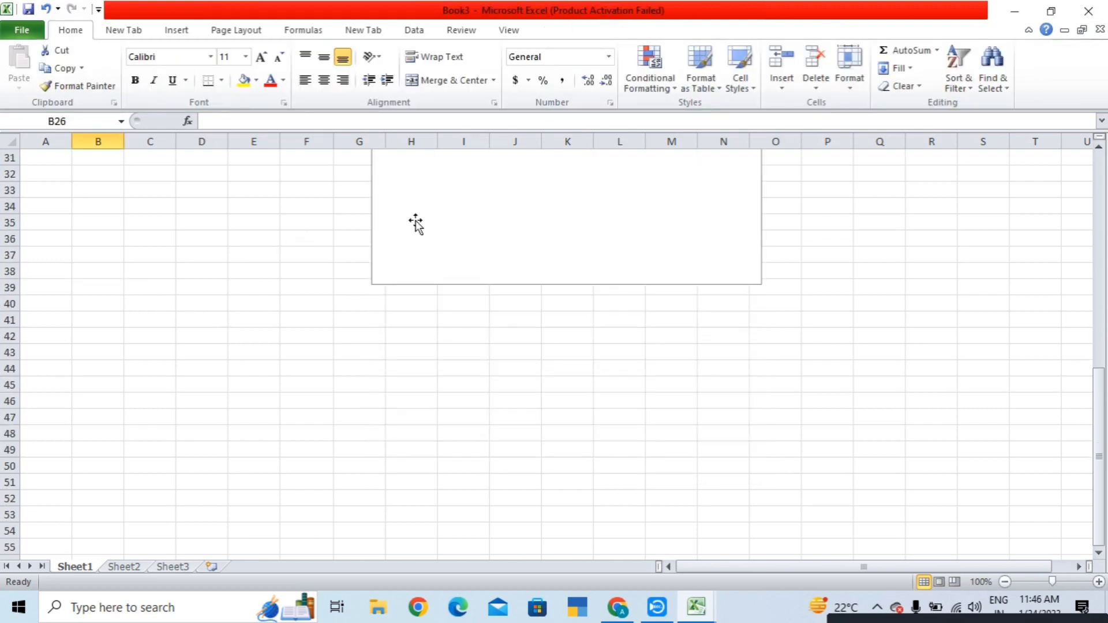
left_click(495, 299)
right_click(496, 299)
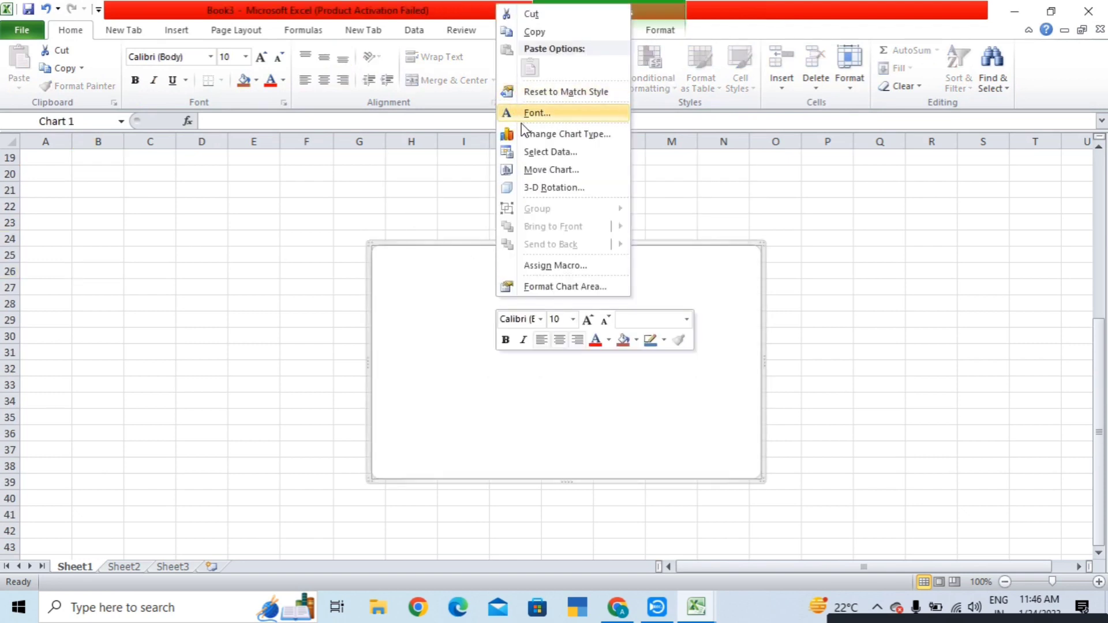
left_click(432, 336)
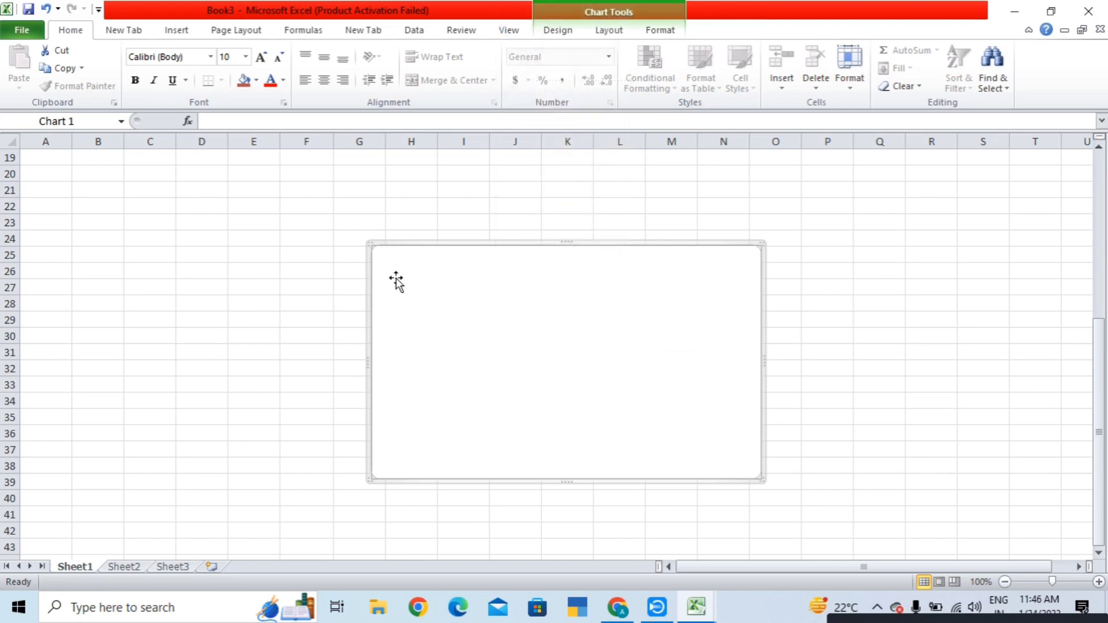
scroll(396, 279, "up", 5)
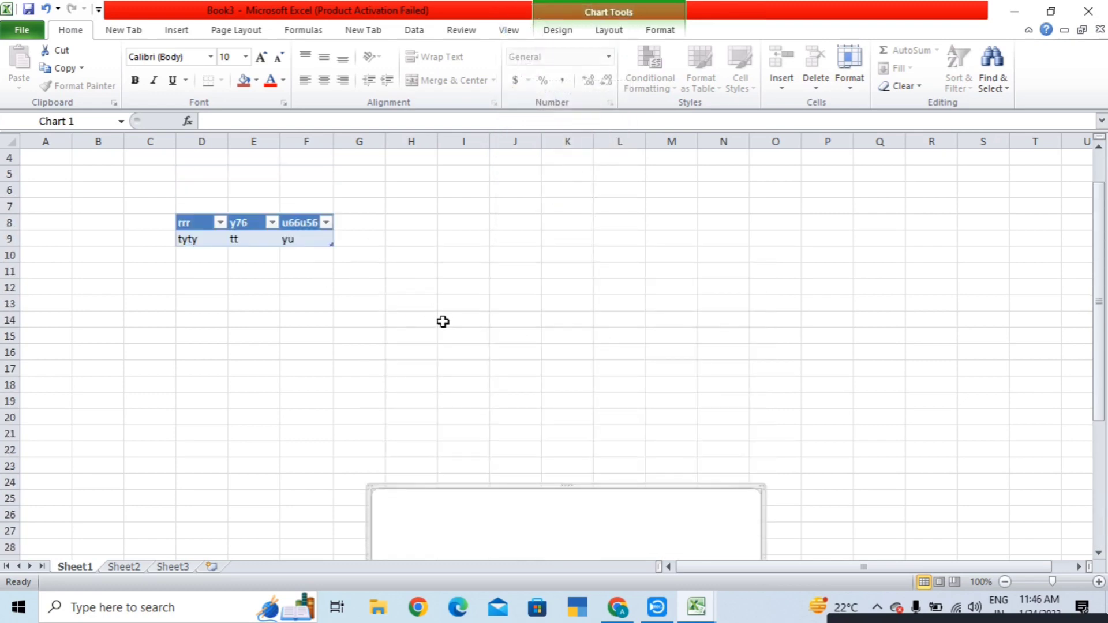
left_click(222, 237)
left_click(508, 239)
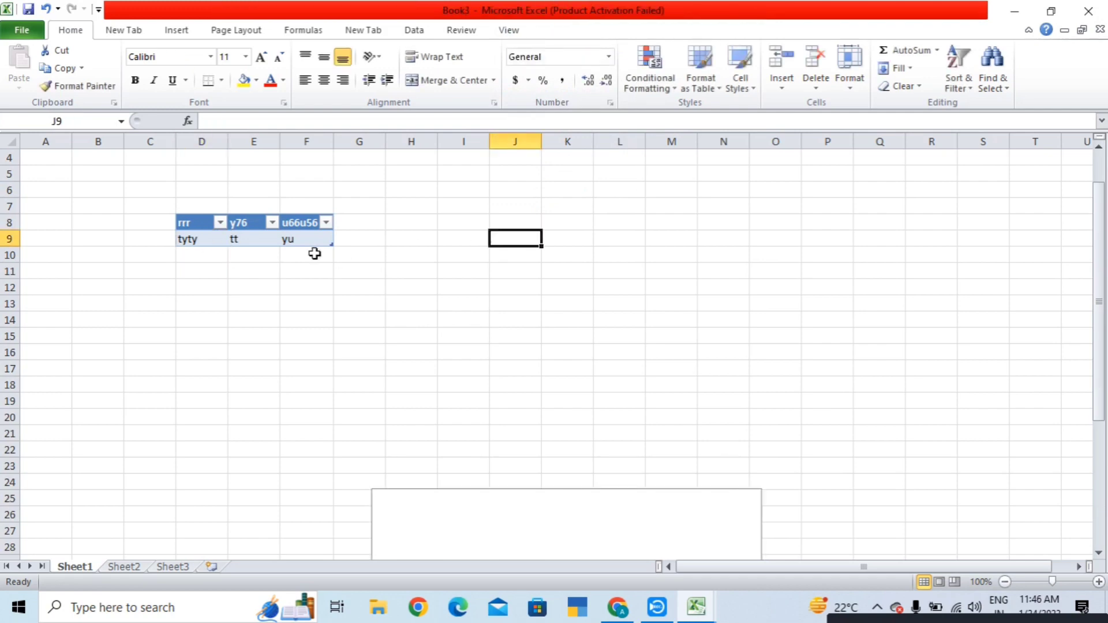
scroll(362, 246, "down", 11)
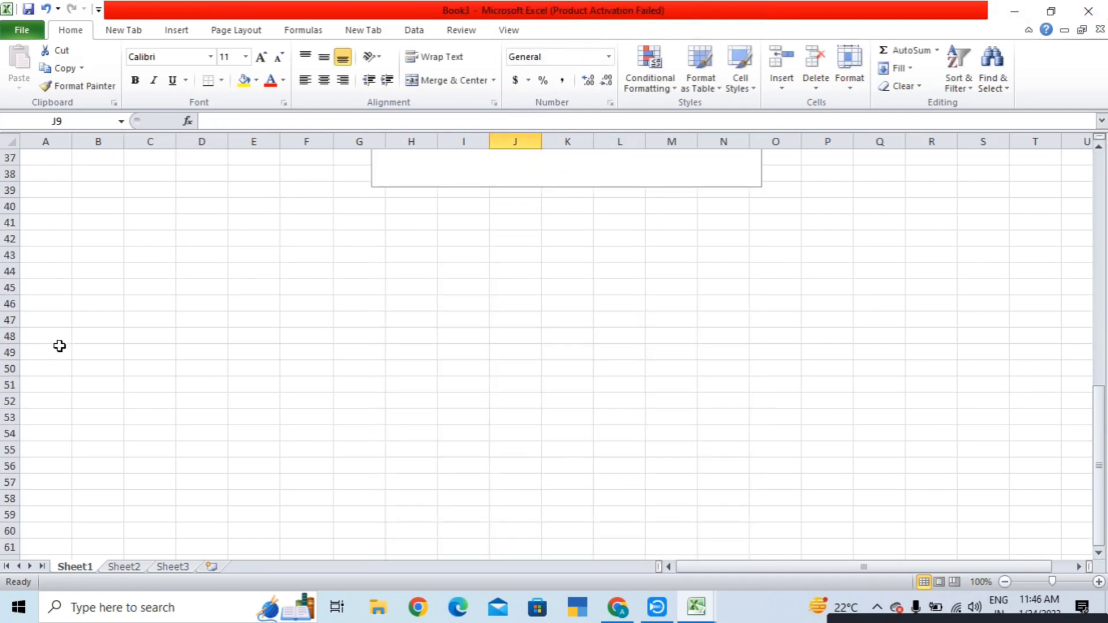
- Enter 12 in B46, labels s and n in A46:A47, and 13 in B47
left_click(99, 302)
type("12")
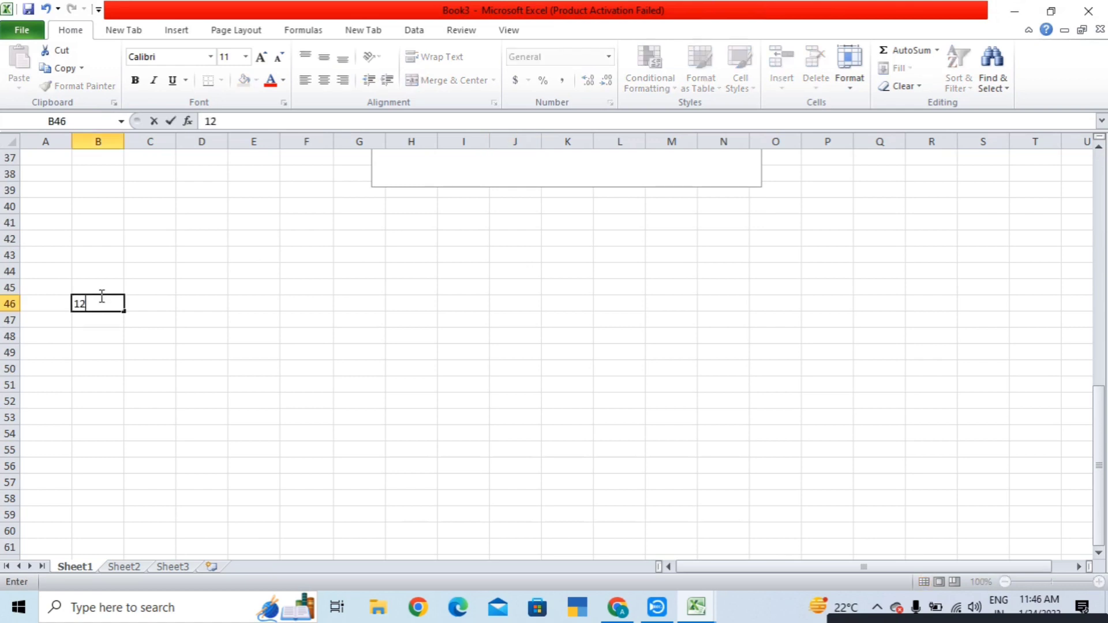
left_click(34, 304)
type("s")
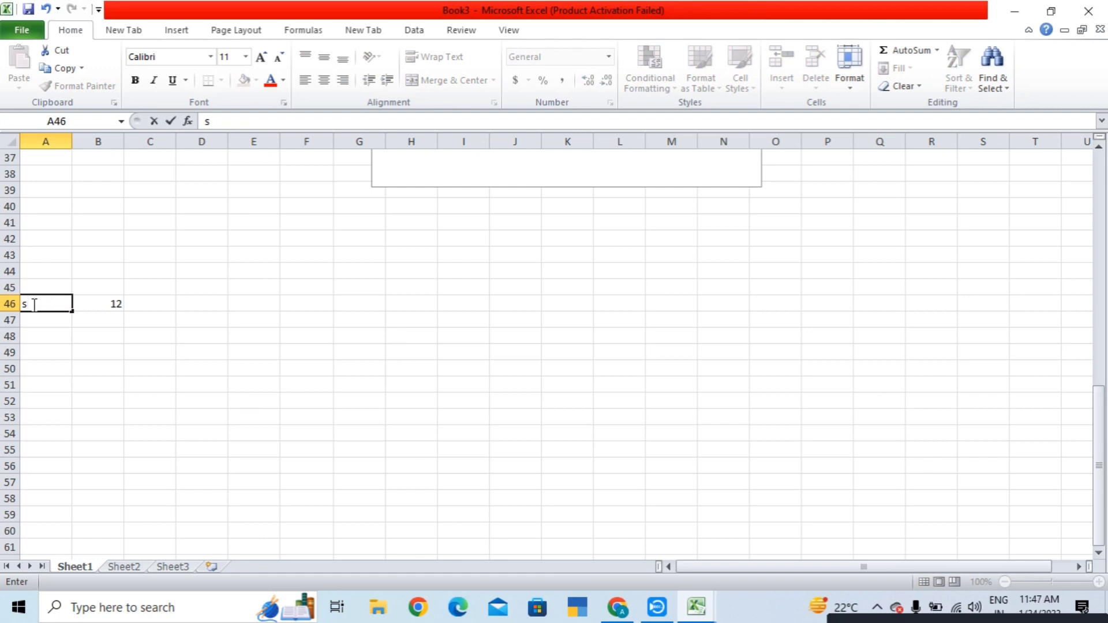
left_click(55, 320)
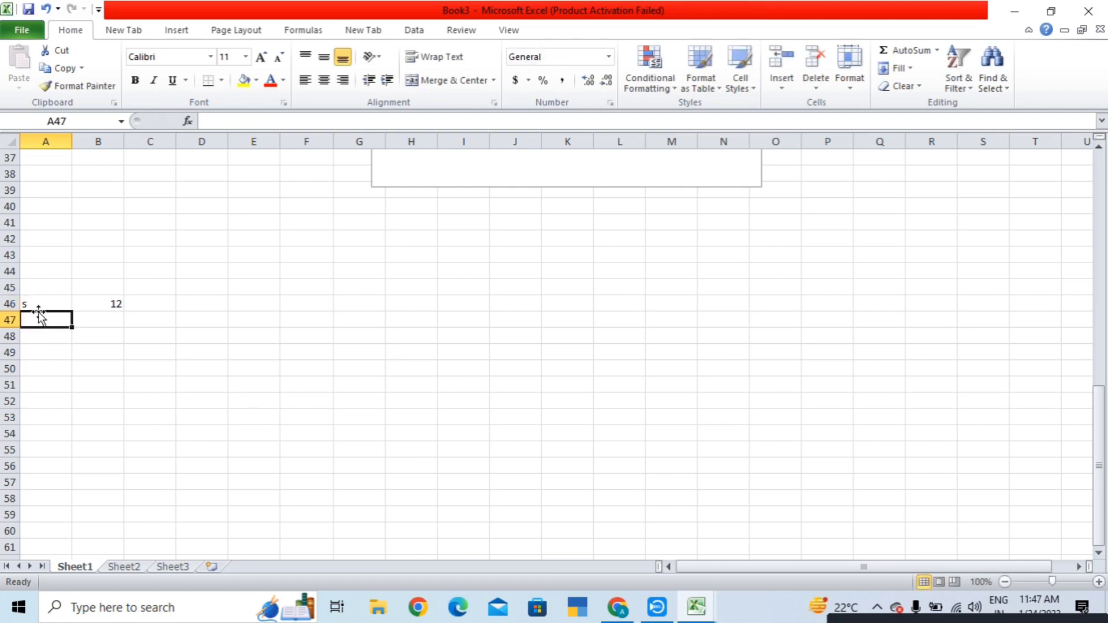
type("n")
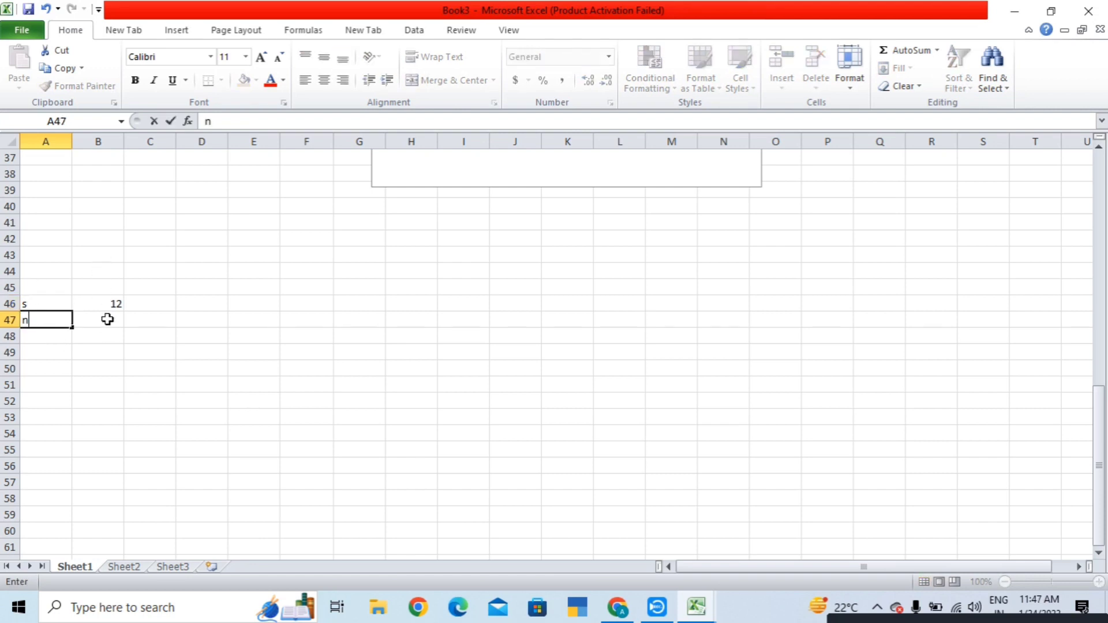
left_click(107, 317)
type("13")
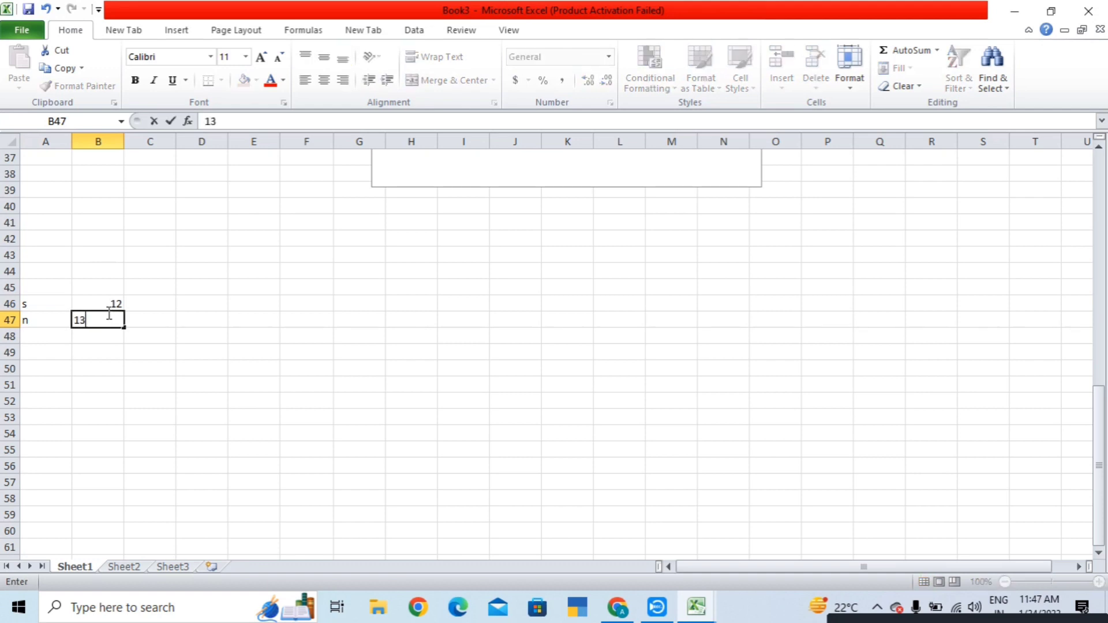
key("Return")
- Fill rows 48–50 with t 45, t 67 and y 78, then select the blank chart
type("t")
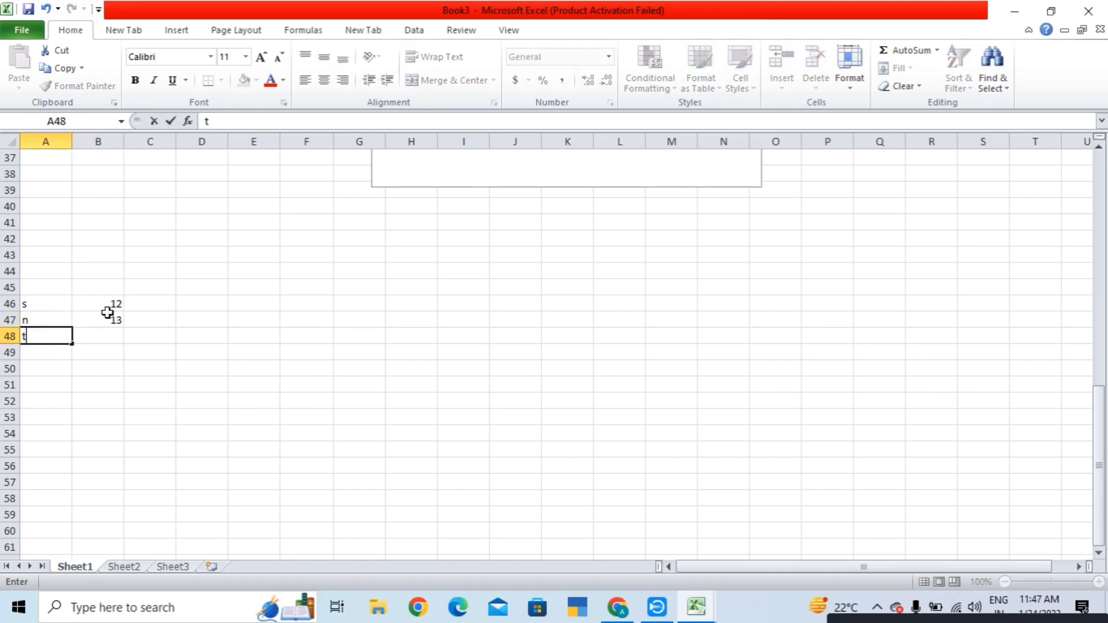
key("Tab")
type("45")
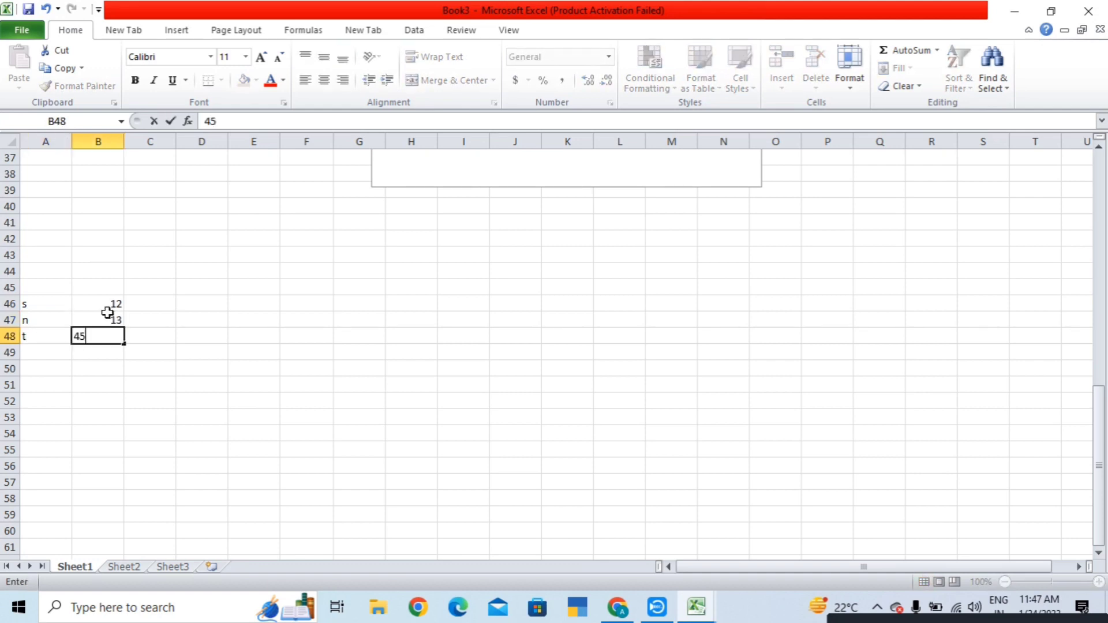
key("Return")
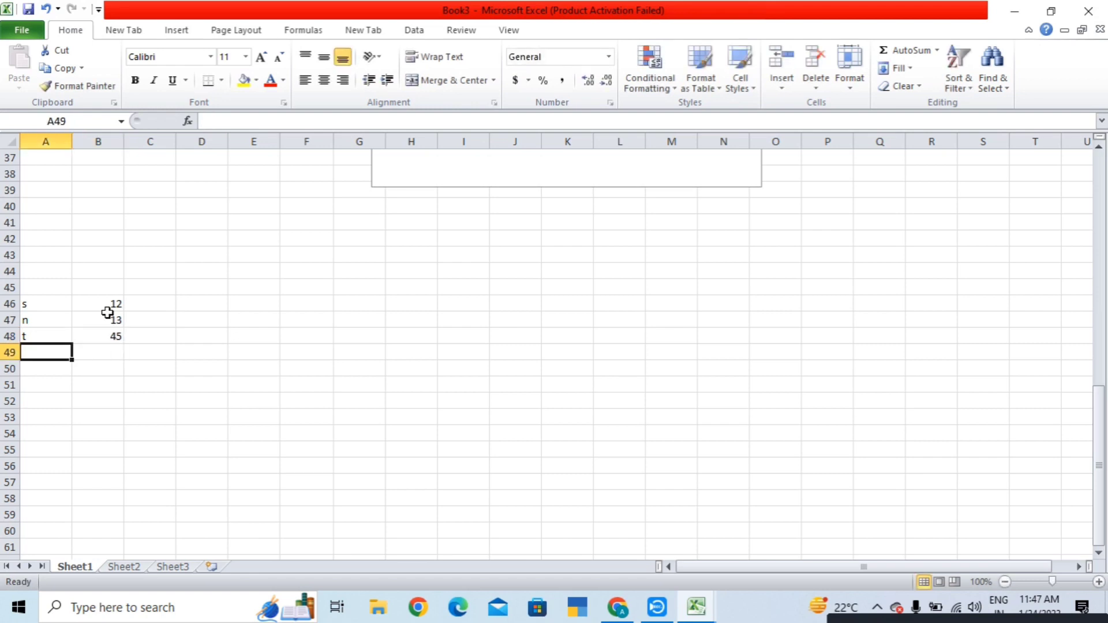
type("t")
key("Tab")
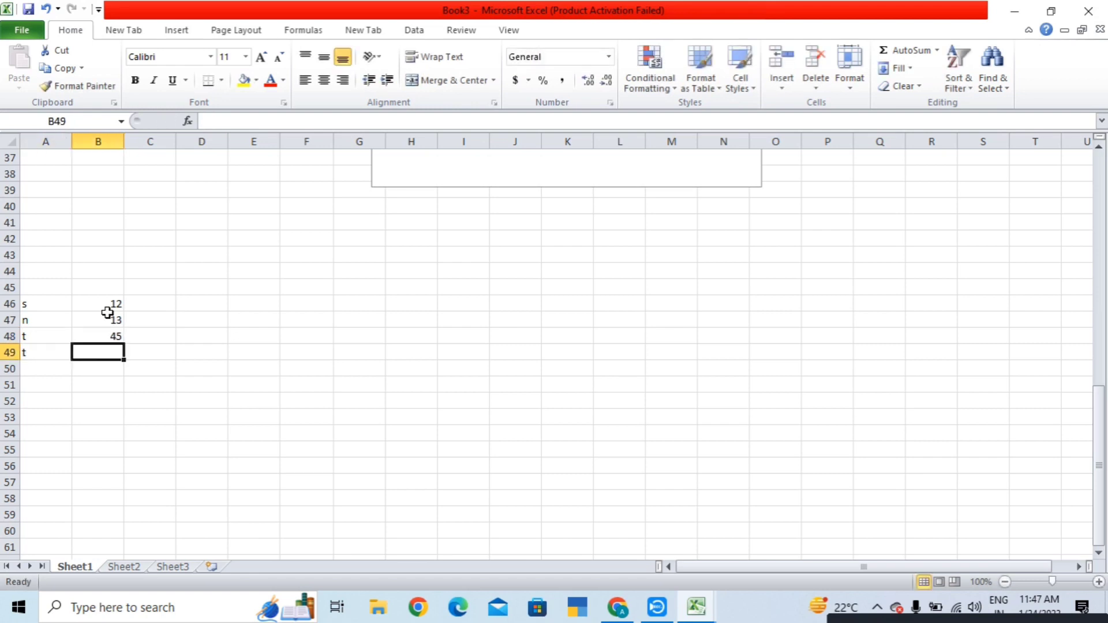
type("67")
key("Return")
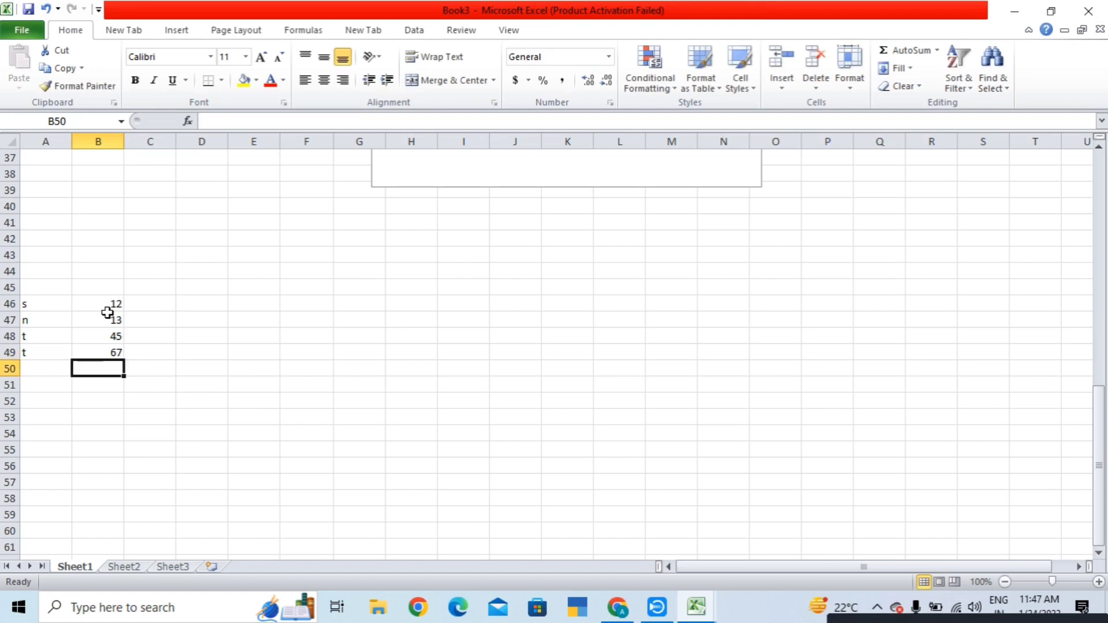
key("Left")
type("y")
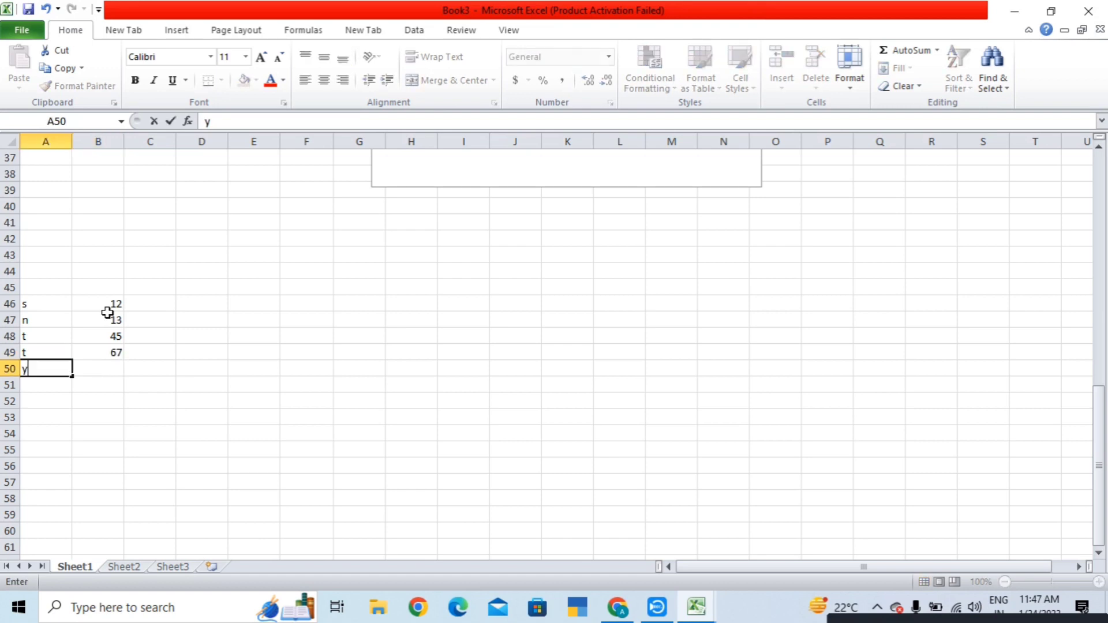
key("Right")
type("78")
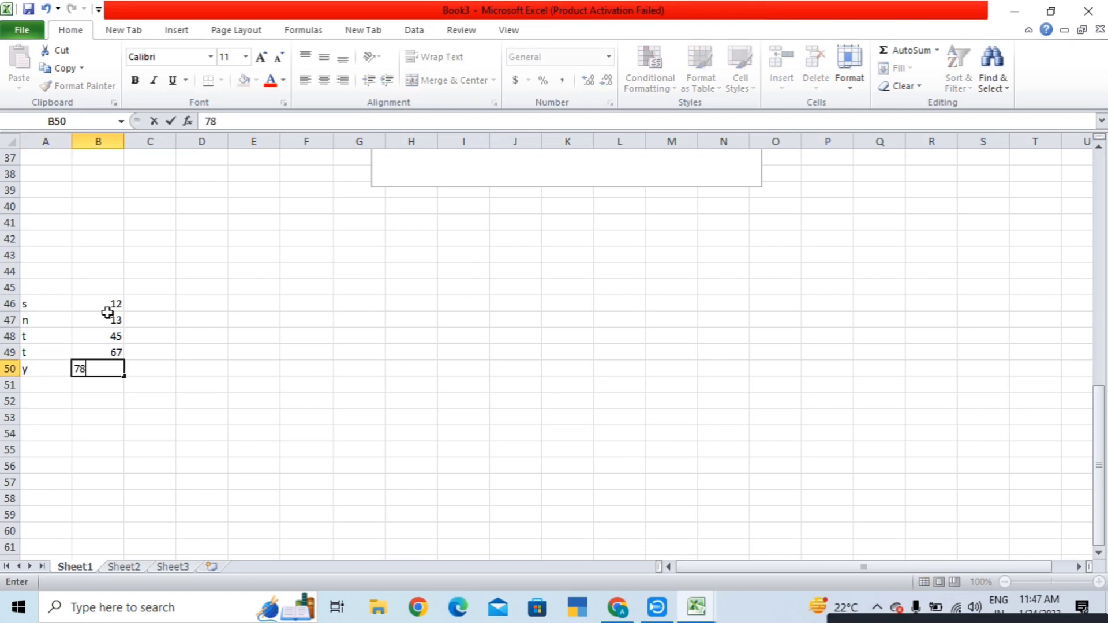
left_click(274, 222)
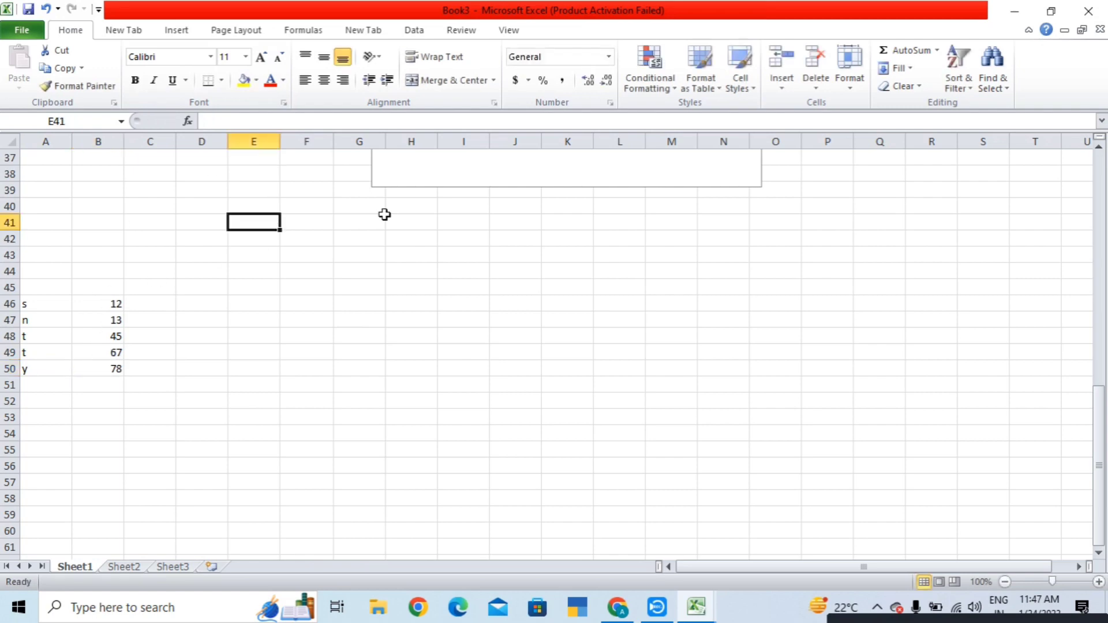
scroll(384, 215, "up", 4)
left_click(445, 284)
right_click(447, 283)
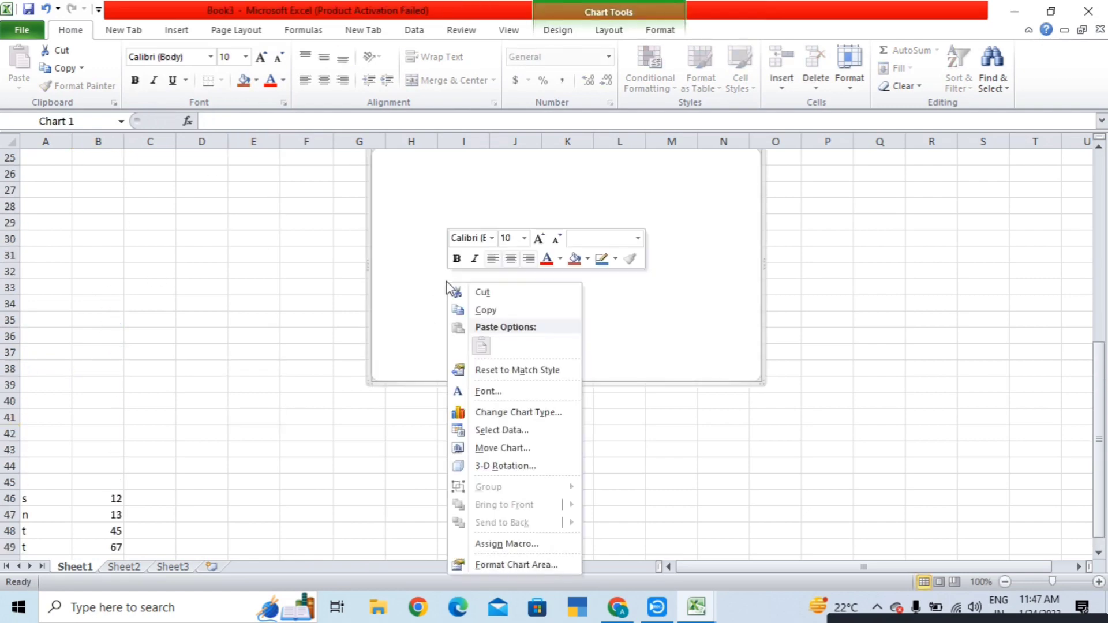
left_click(507, 433)
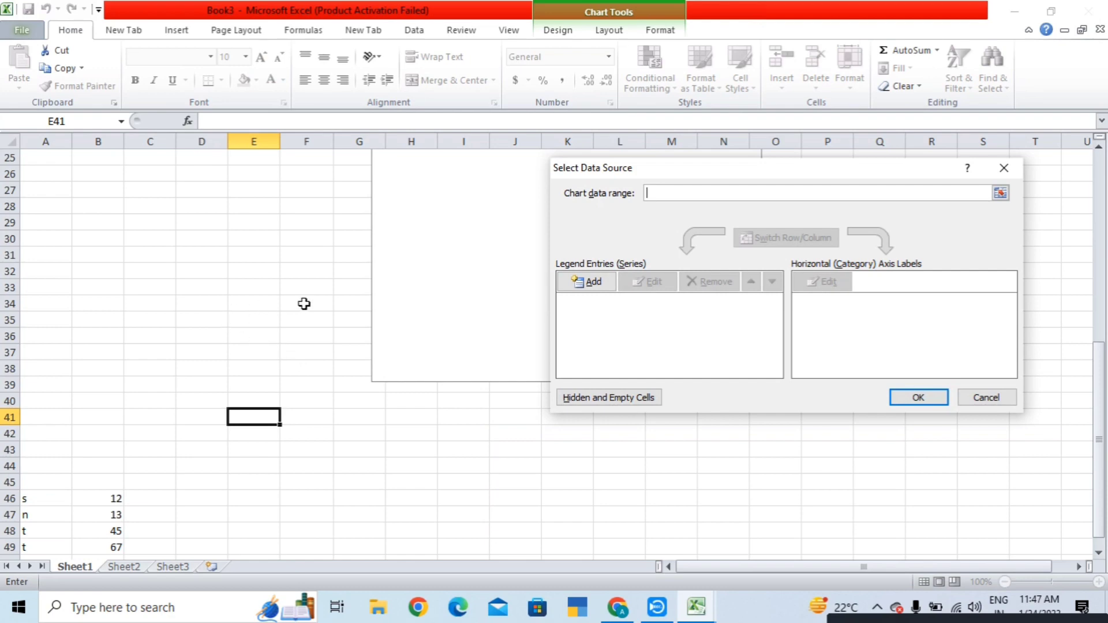
left_click(585, 282)
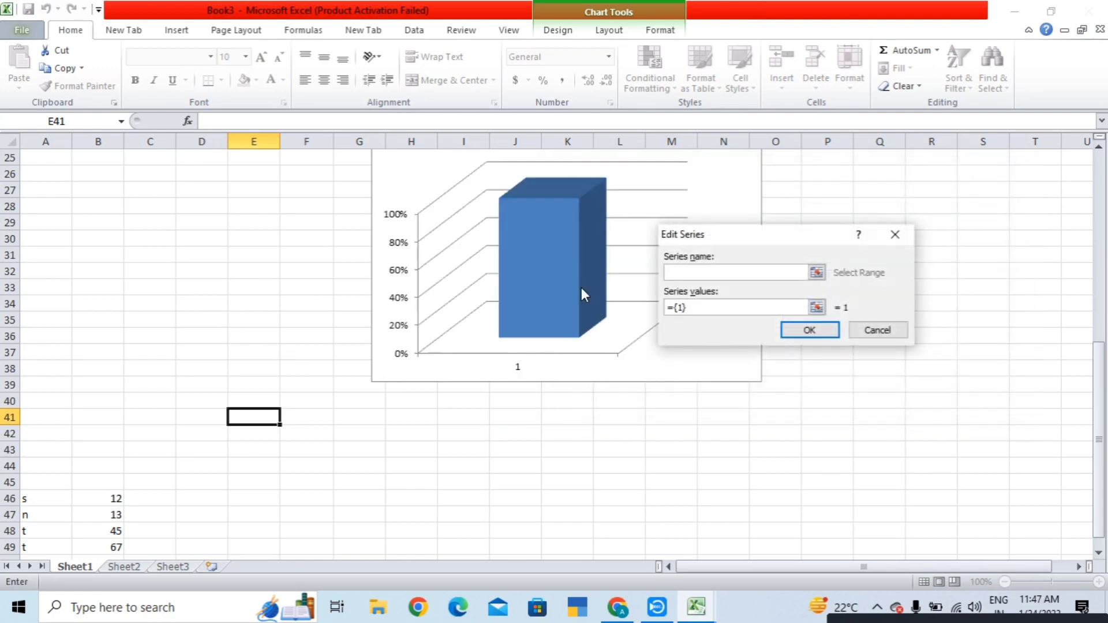
scroll(178, 336, "down", 3)
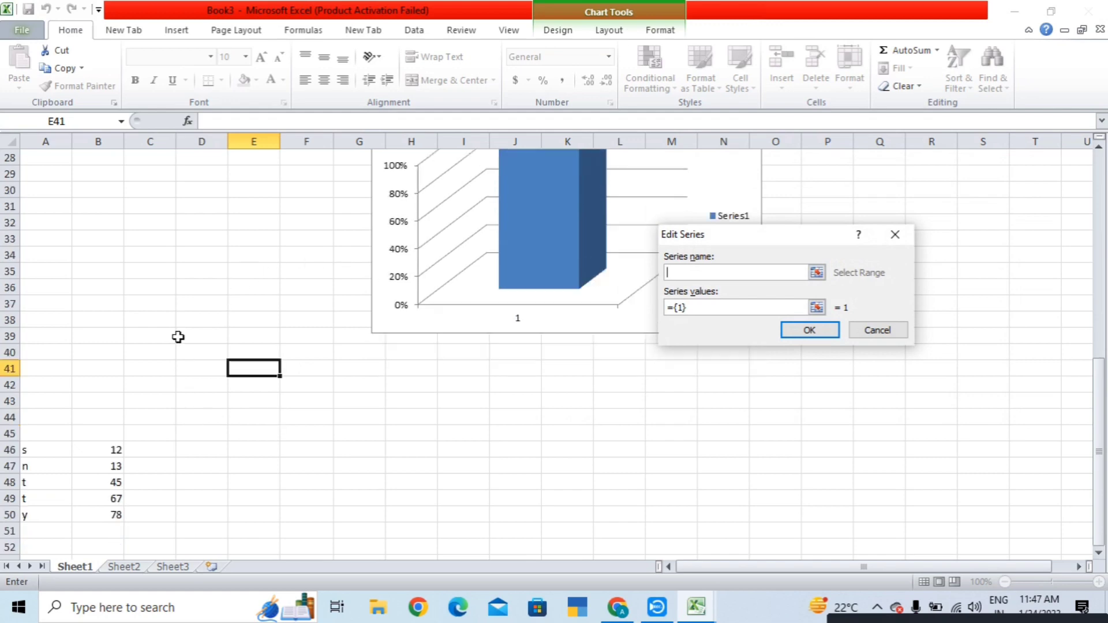
left_click_drag(25, 346, 101, 408)
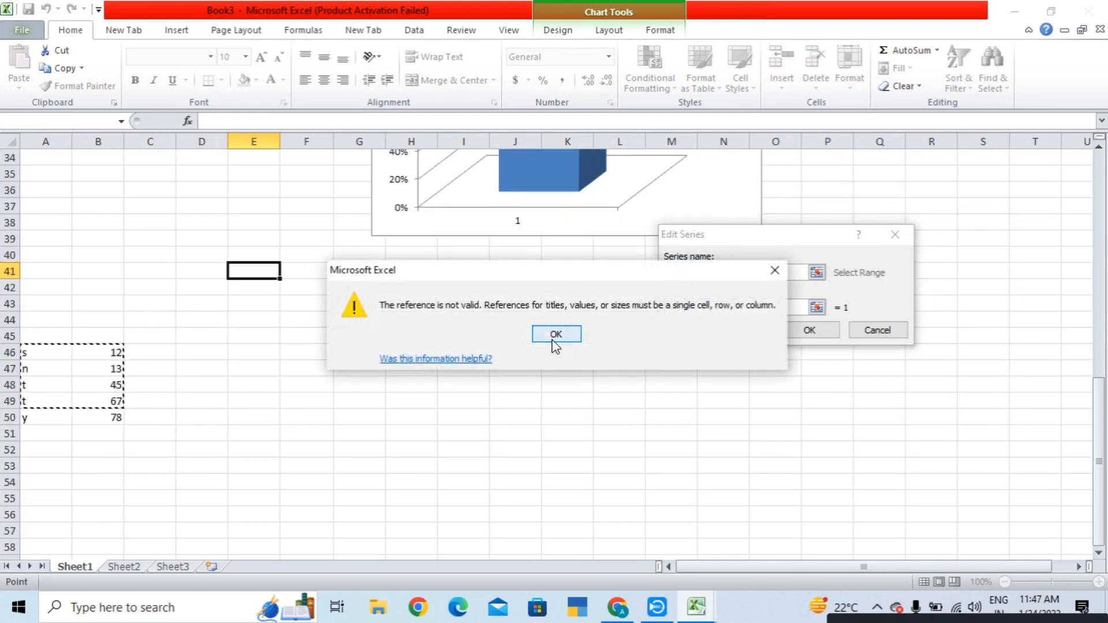
left_click(551, 339)
left_click(822, 331)
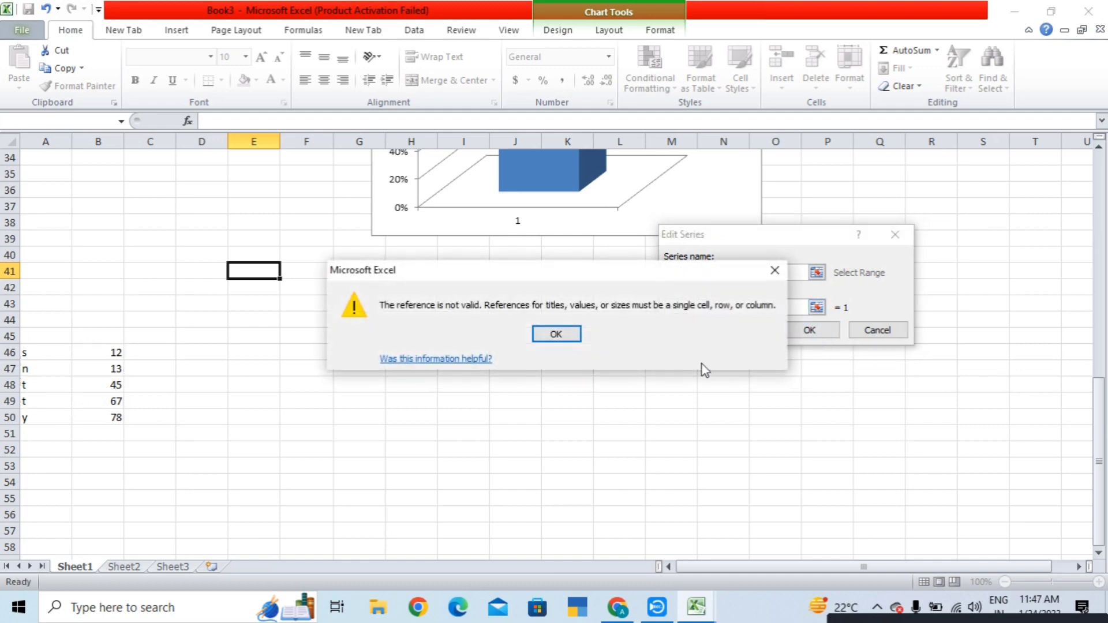
left_click(556, 333)
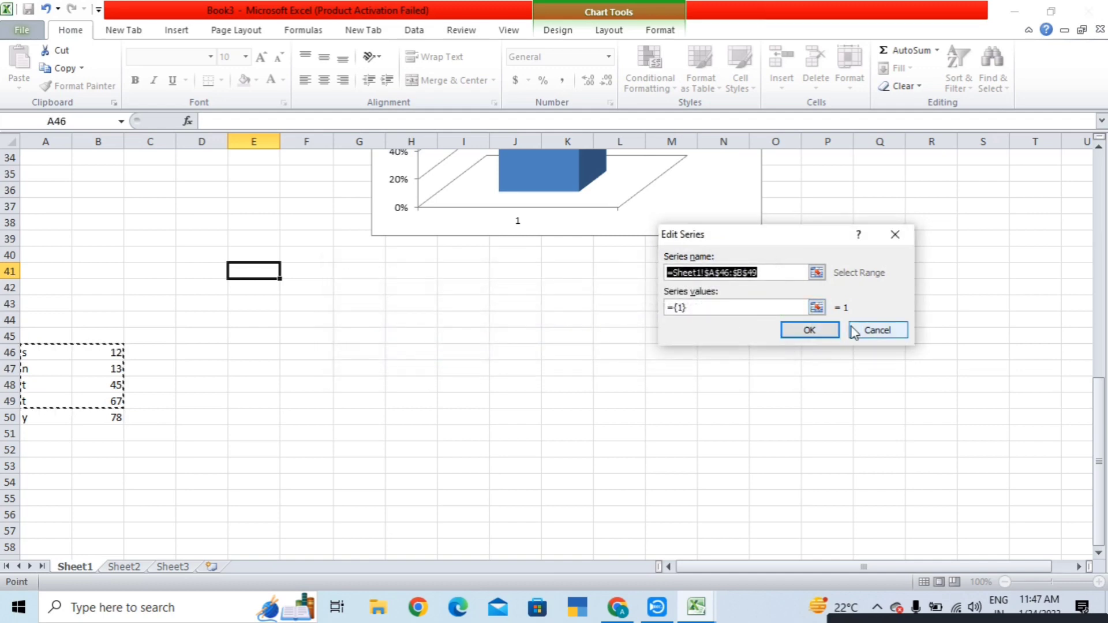
left_click(877, 330)
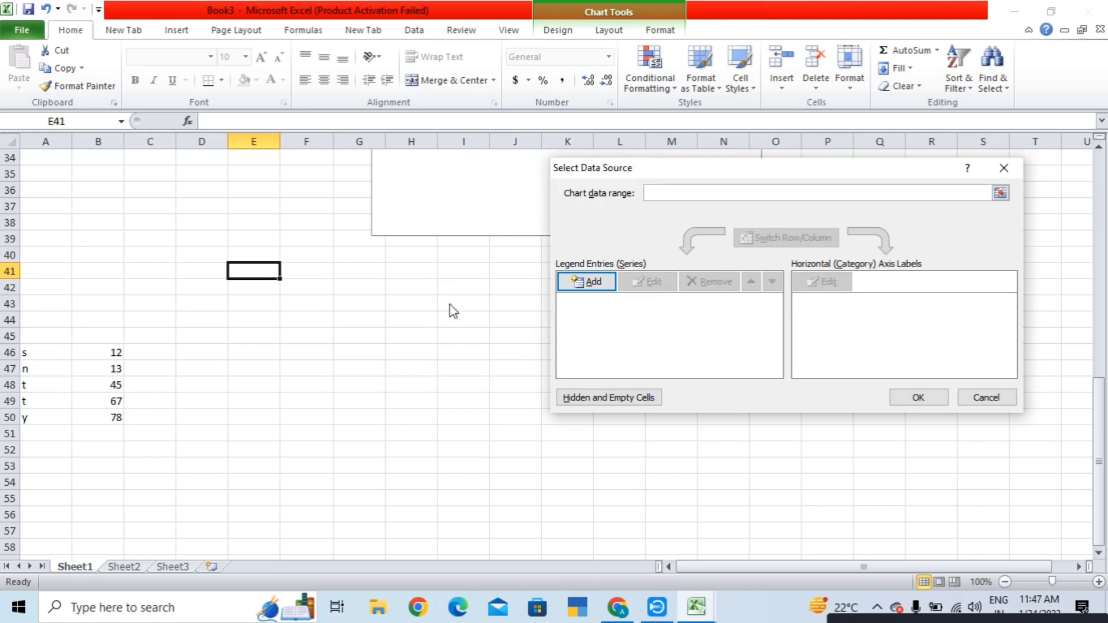
left_click(984, 397)
scroll(646, 408, "up", 4)
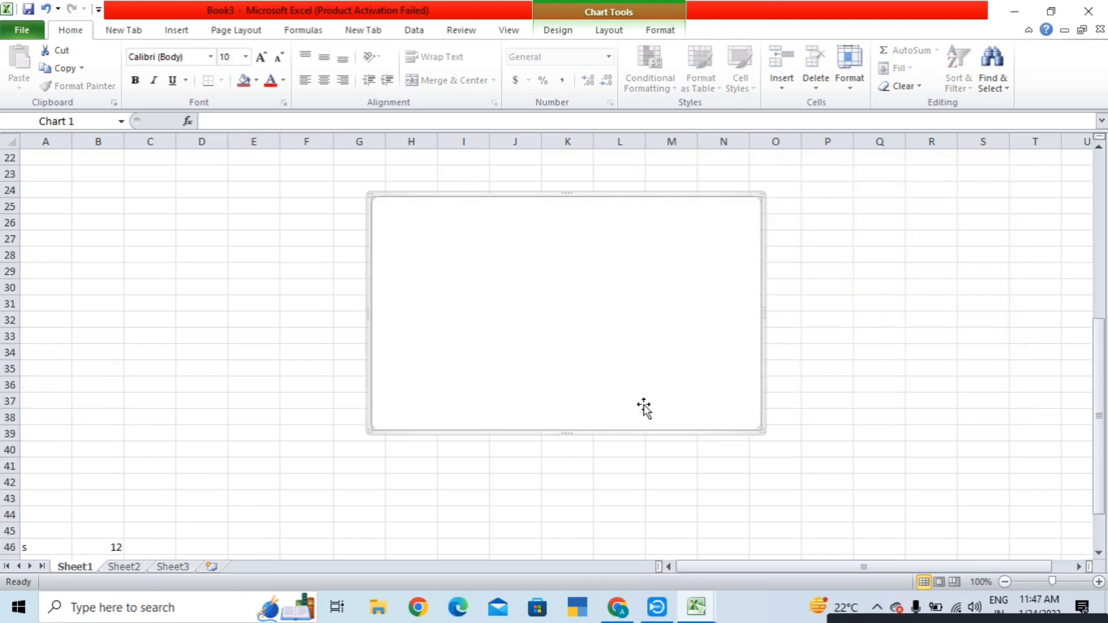
- Open the chart's Select Data Source dialog and drag over the A46:B50 list as the data range
right_click(467, 273)
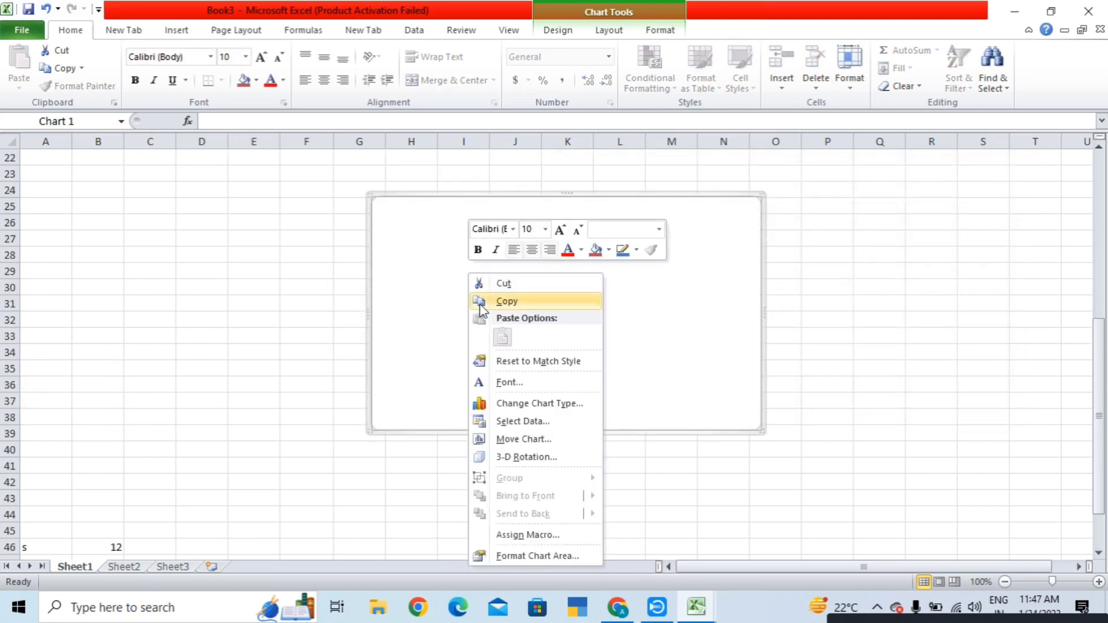
left_click(543, 422)
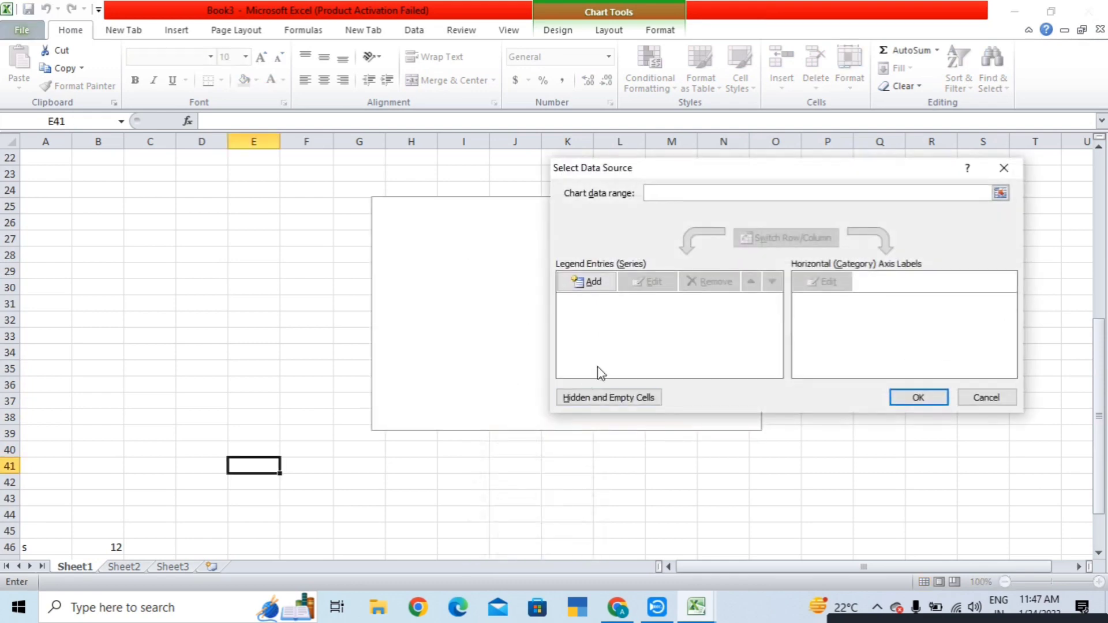
left_click(1000, 193)
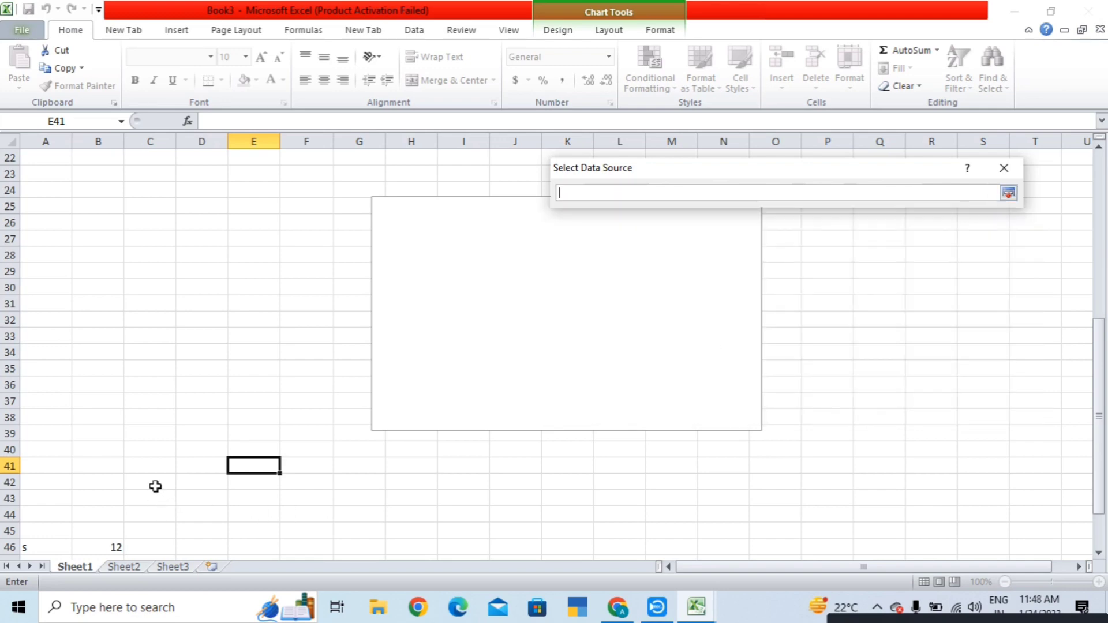
scroll(131, 402, "down", 2)
scroll(131, 402, "down", 2)
left_click_drag(28, 348, 112, 414)
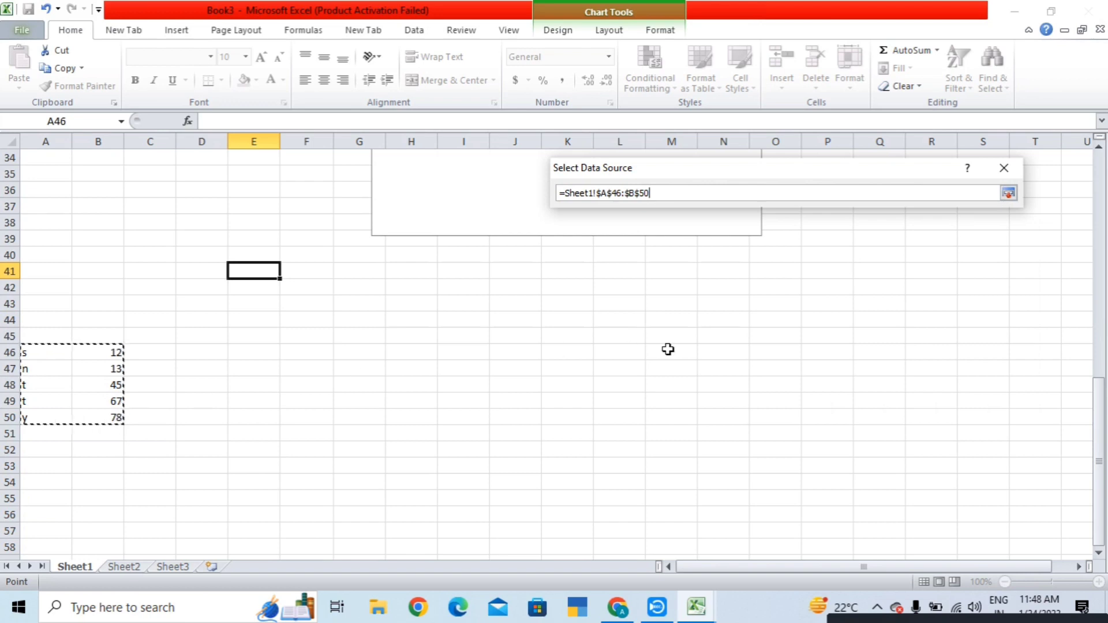
scroll(673, 352, "up", 4)
left_click(1008, 194)
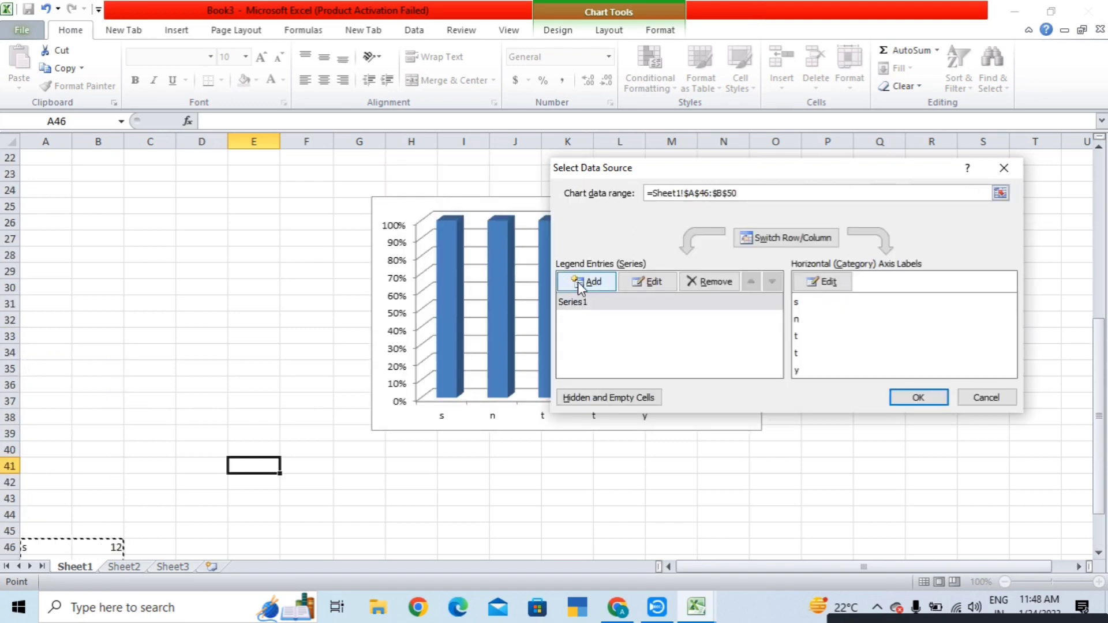
- Start adding a series, then cancel both Edit Series and Select Data Source
left_click(580, 283)
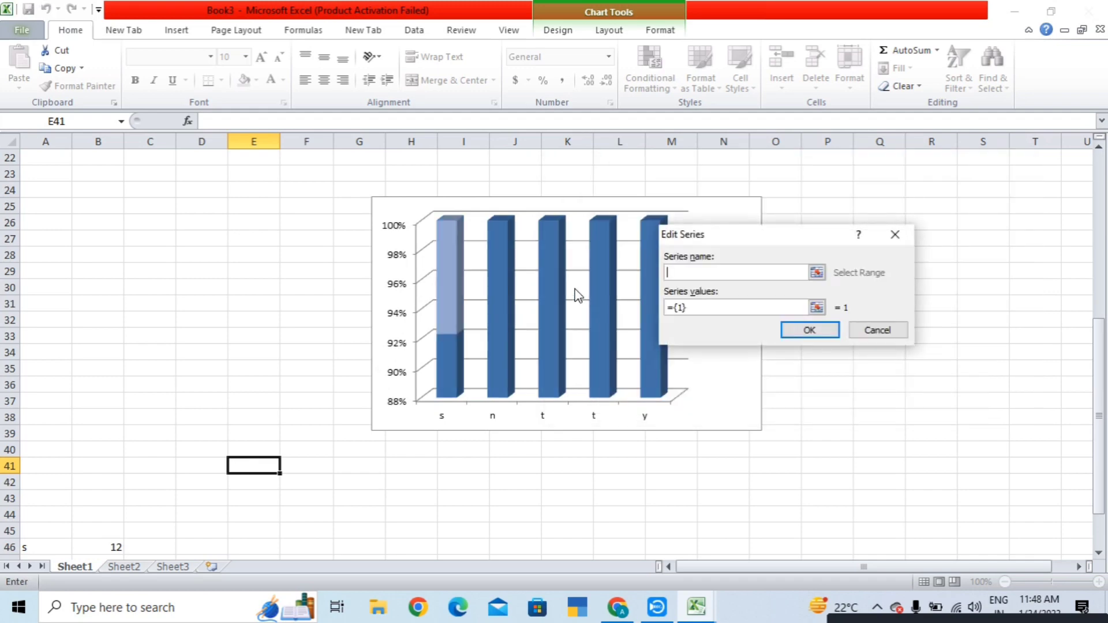
left_click(881, 334)
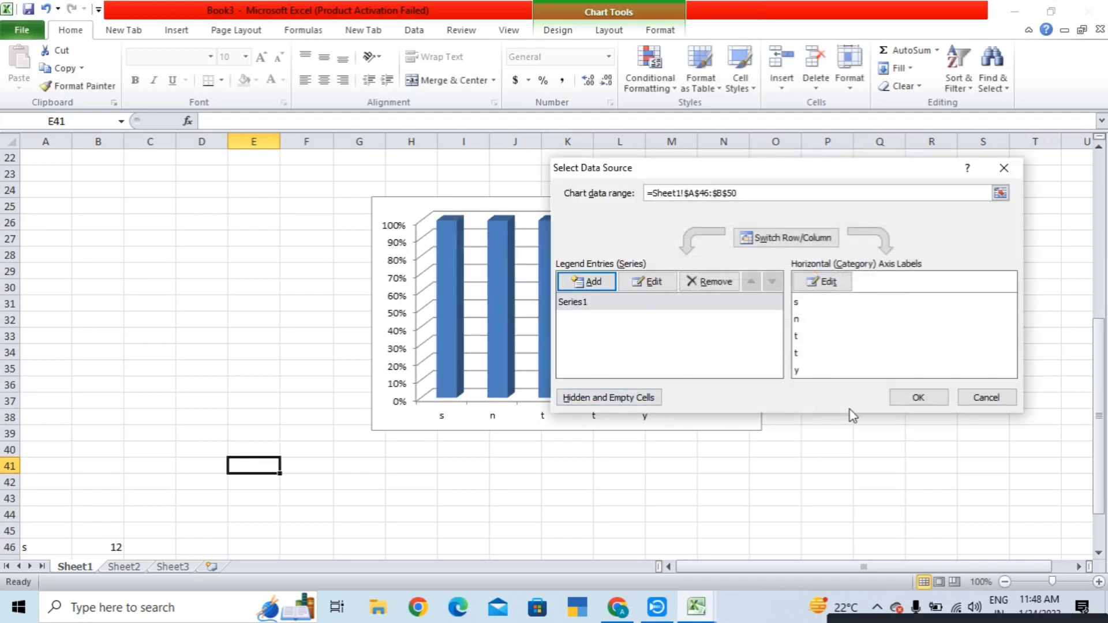
left_click(991, 397)
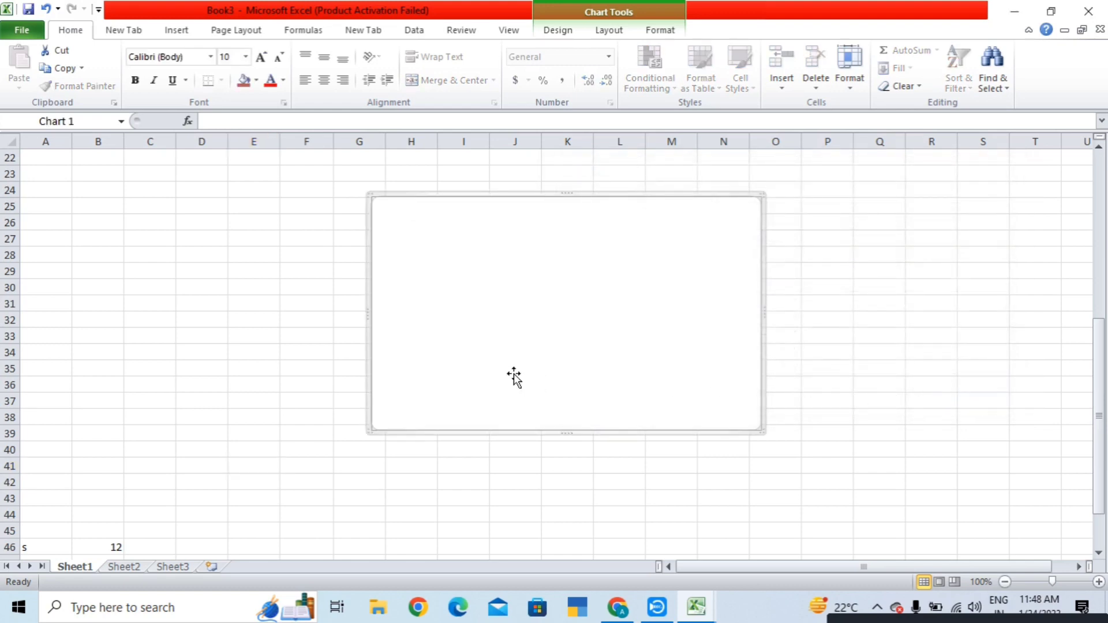
scroll(508, 375, "down", 4)
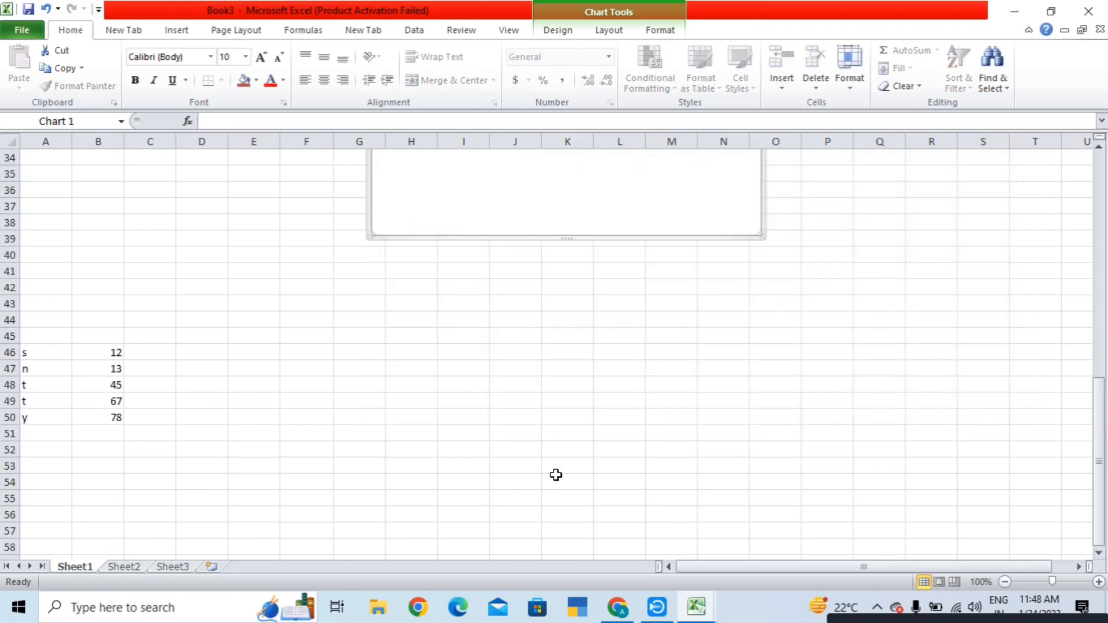
- Set the chart data range to Sheet1!$A$46:$B$50 via Select Data and move the dialog aside
scroll(556, 474, "up", 2)
right_click(511, 238)
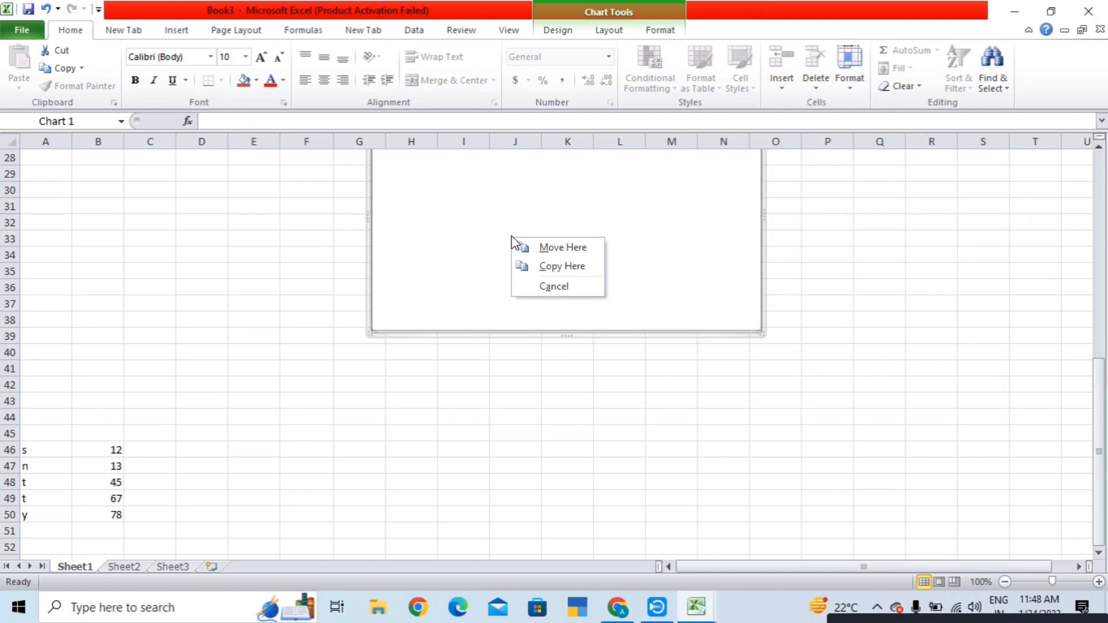
left_click(443, 243)
scroll(522, 473, "up", 7)
scroll(501, 416, "down", 3)
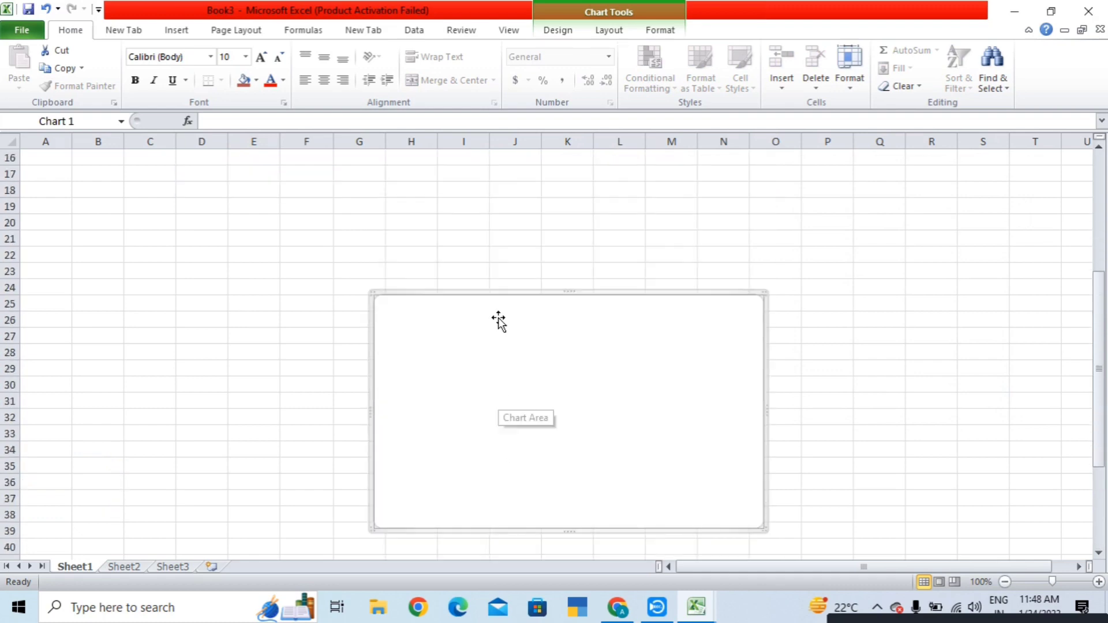
right_click(502, 350)
left_click(557, 203)
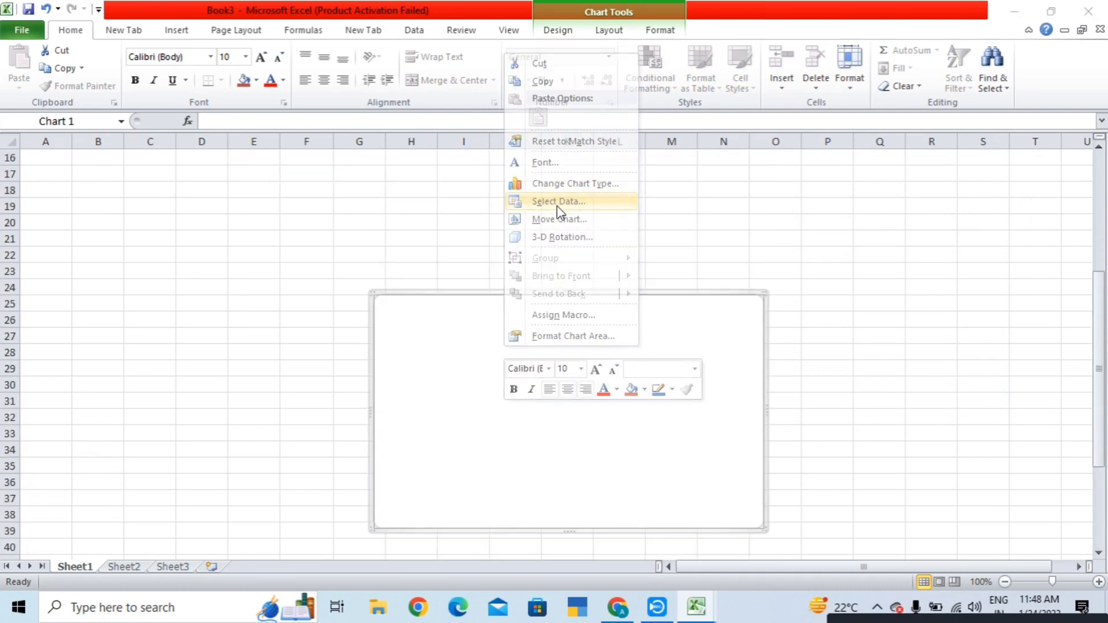
scroll(317, 371, "down", 7)
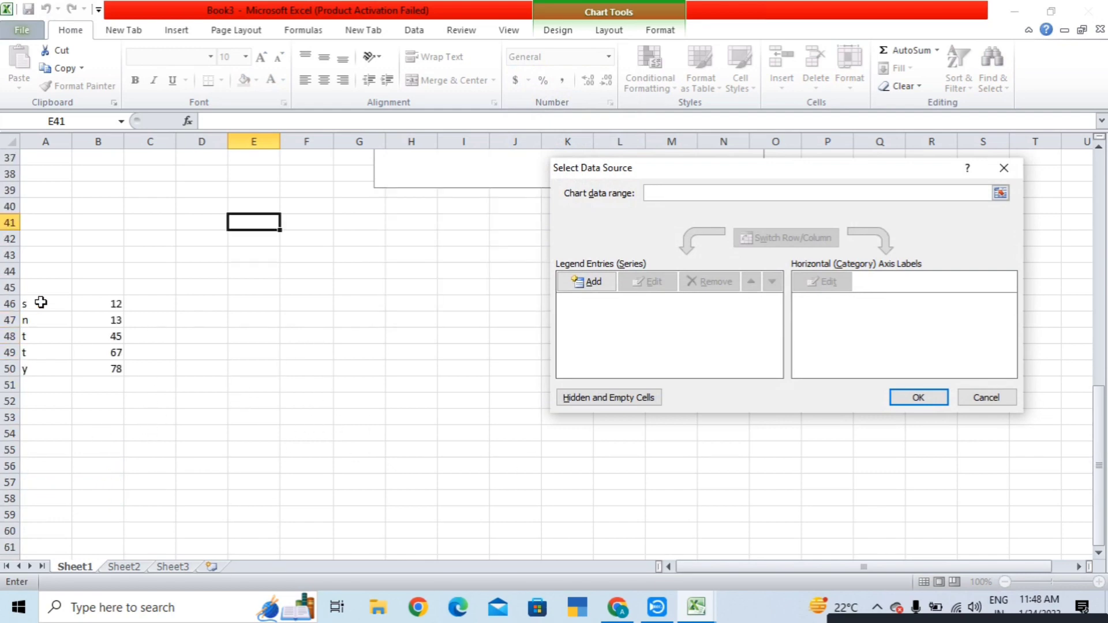
left_click_drag(17, 299, 54, 340)
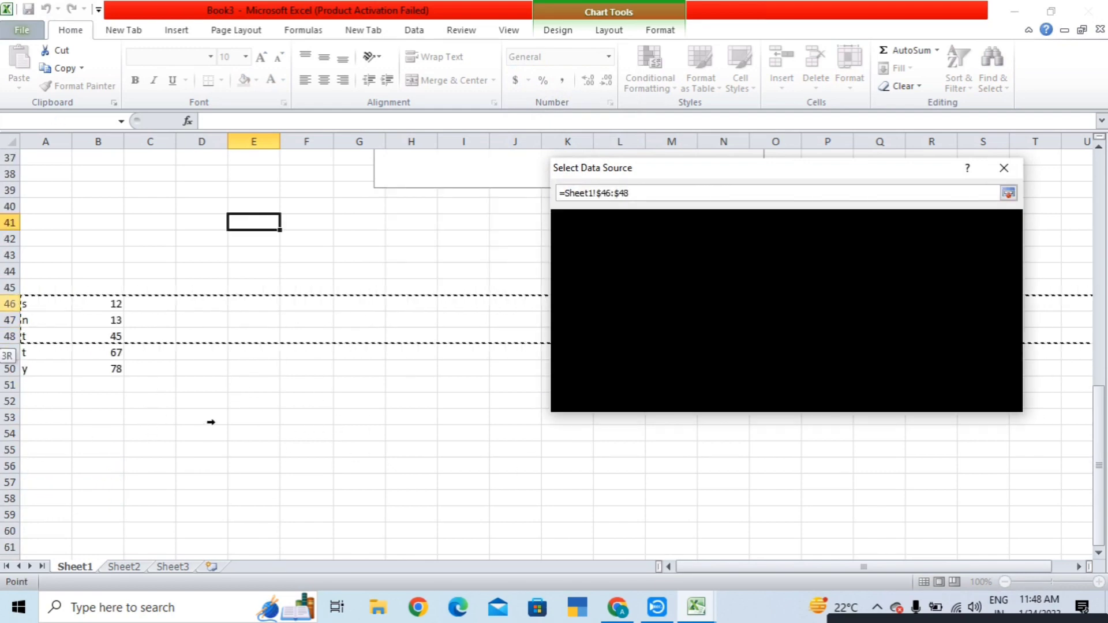
left_click(130, 437)
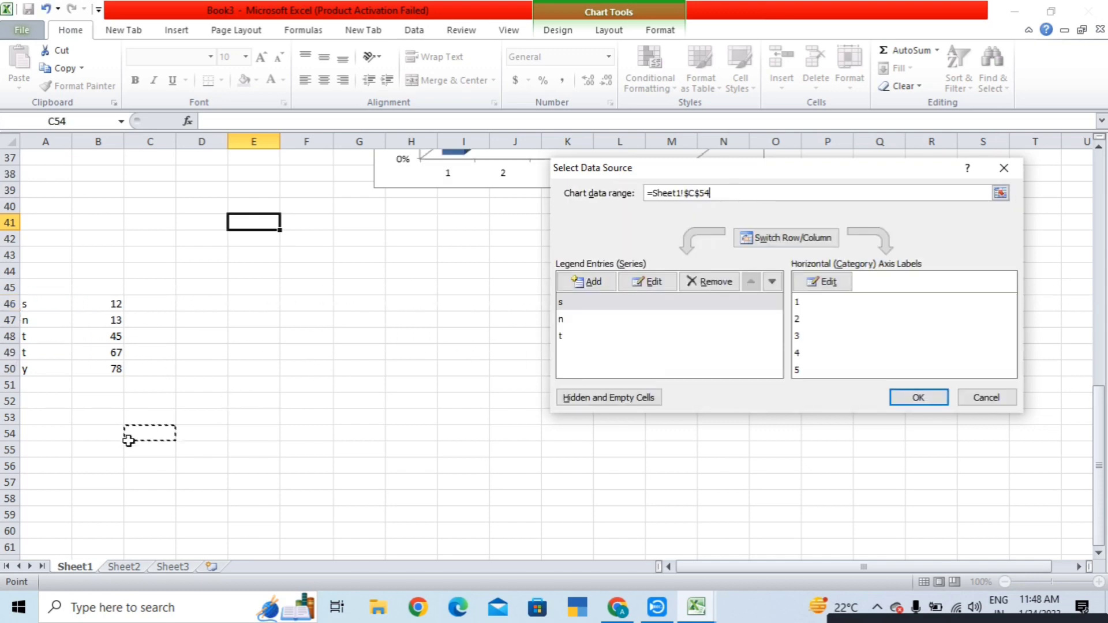
left_click_drag(21, 305, 116, 367)
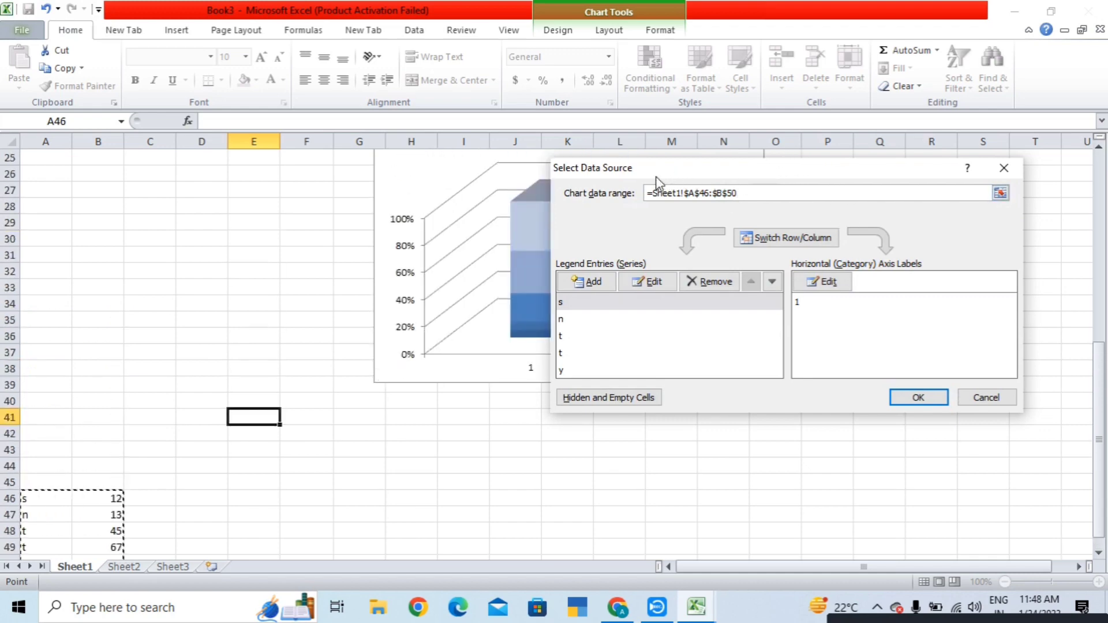
left_click_drag(654, 171, 793, 398)
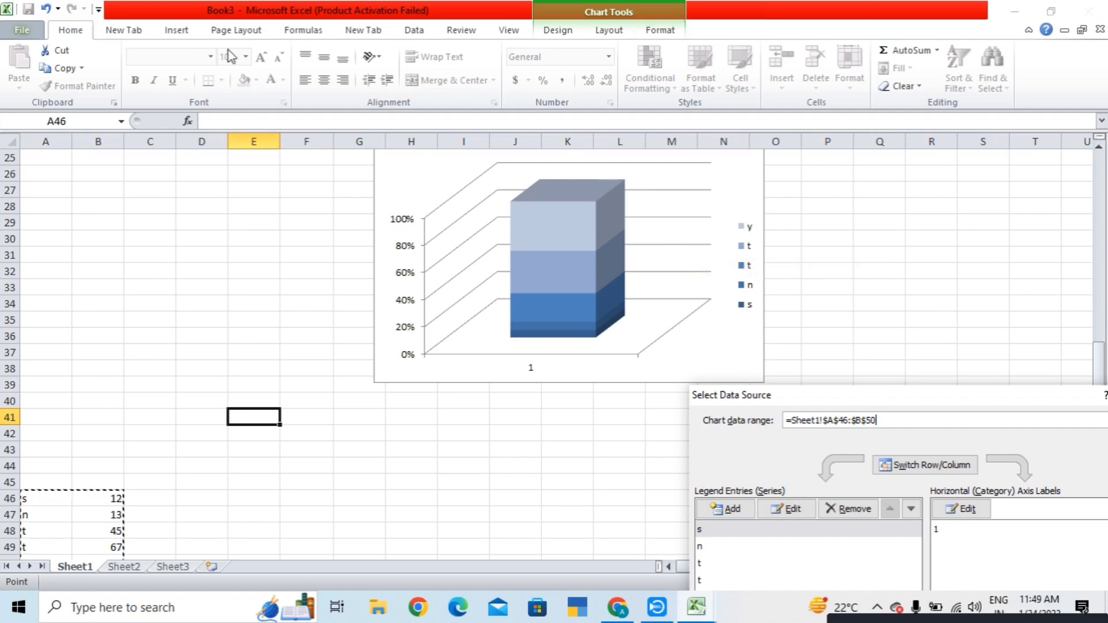
- Close Select Data Source without applying, leaving Chart 1 empty, and select cell P36
left_click(178, 34)
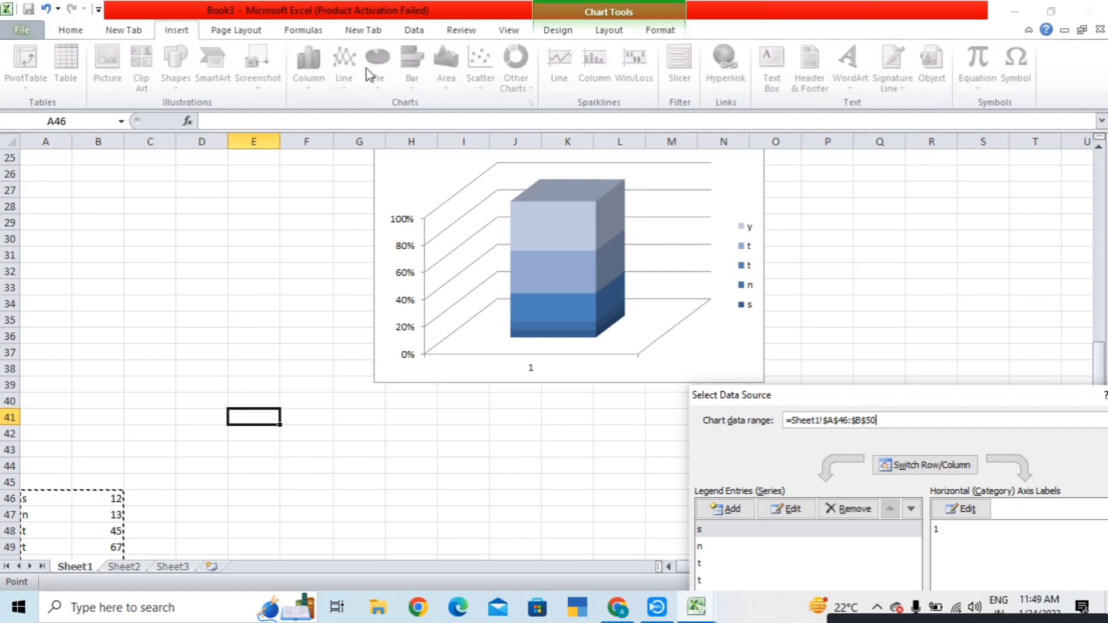
left_click(266, 350)
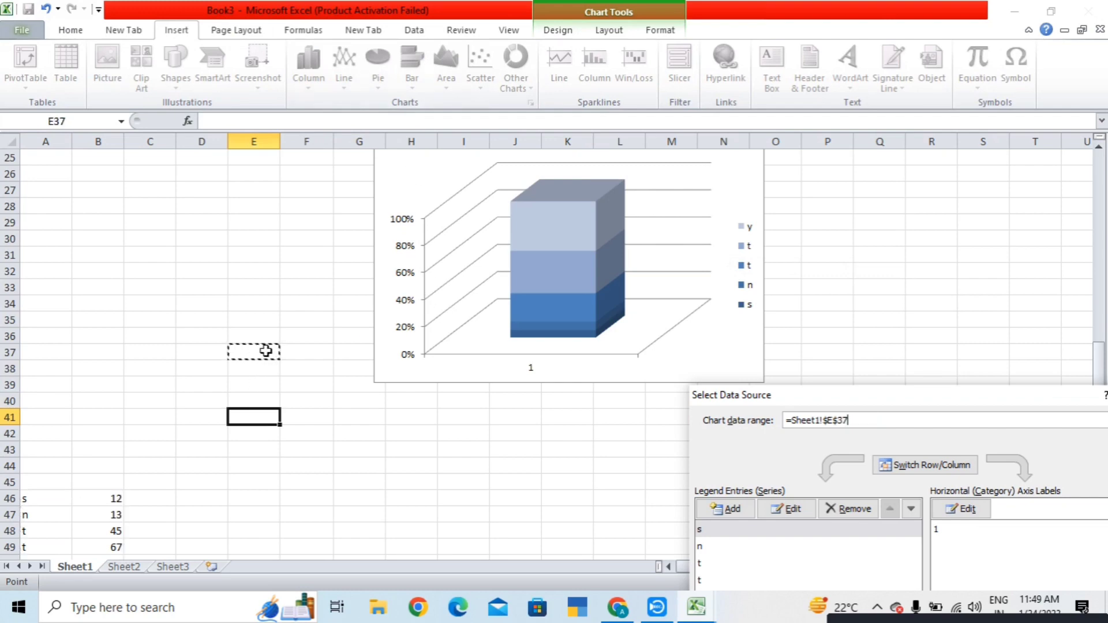
left_click(341, 257)
scroll(613, 332, "up", 8)
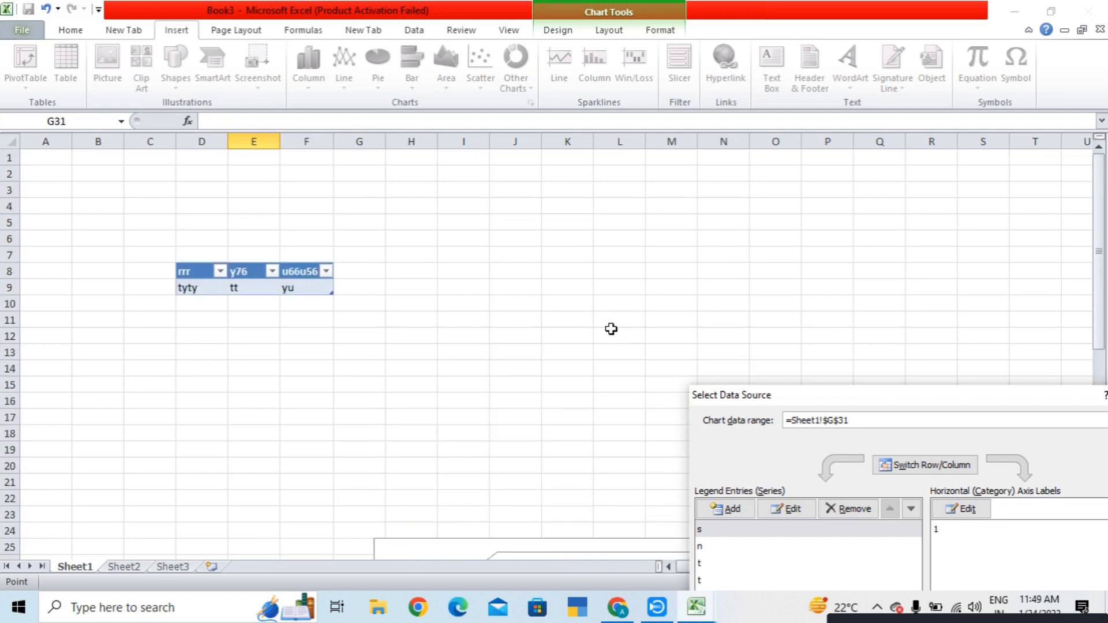
scroll(672, 231, "down", 9)
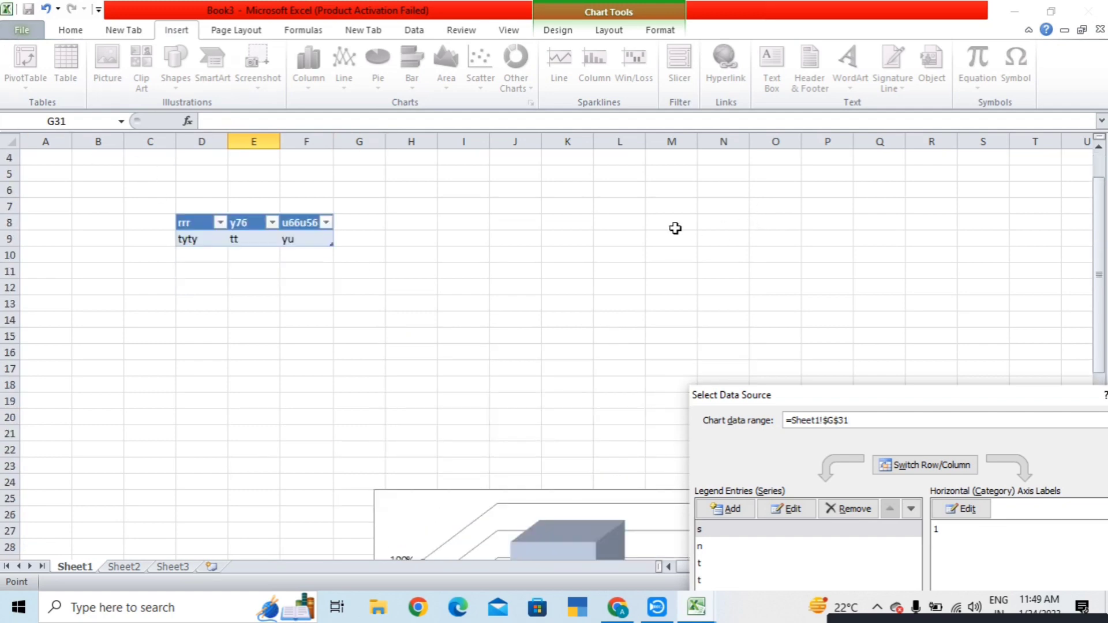
left_click(492, 386)
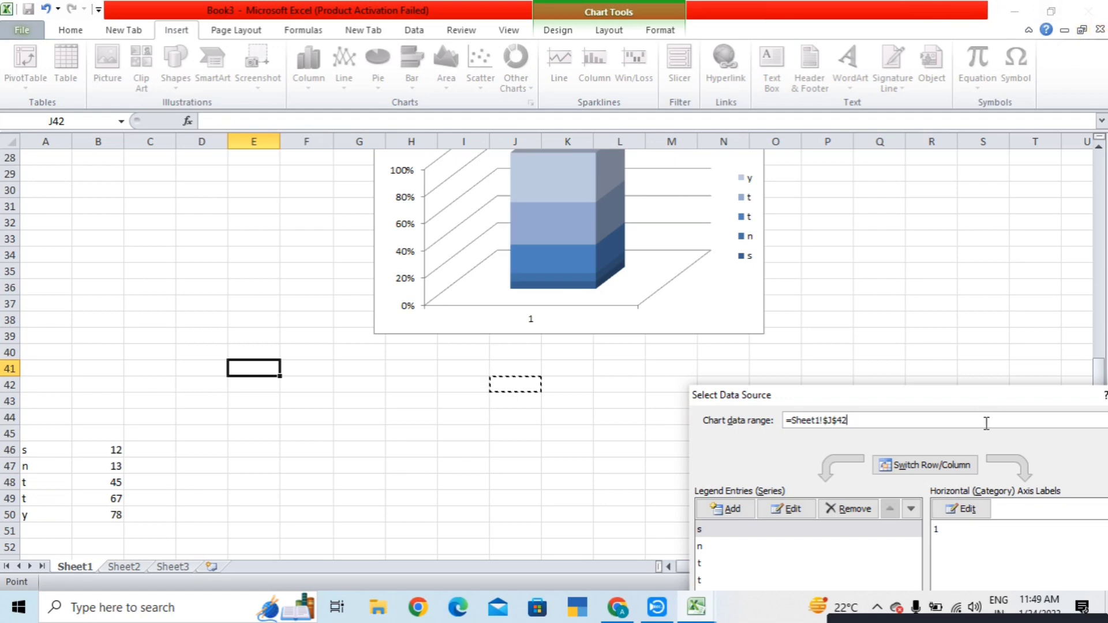
left_click(943, 421)
left_click_drag(902, 396, 348, 201)
left_click(581, 200)
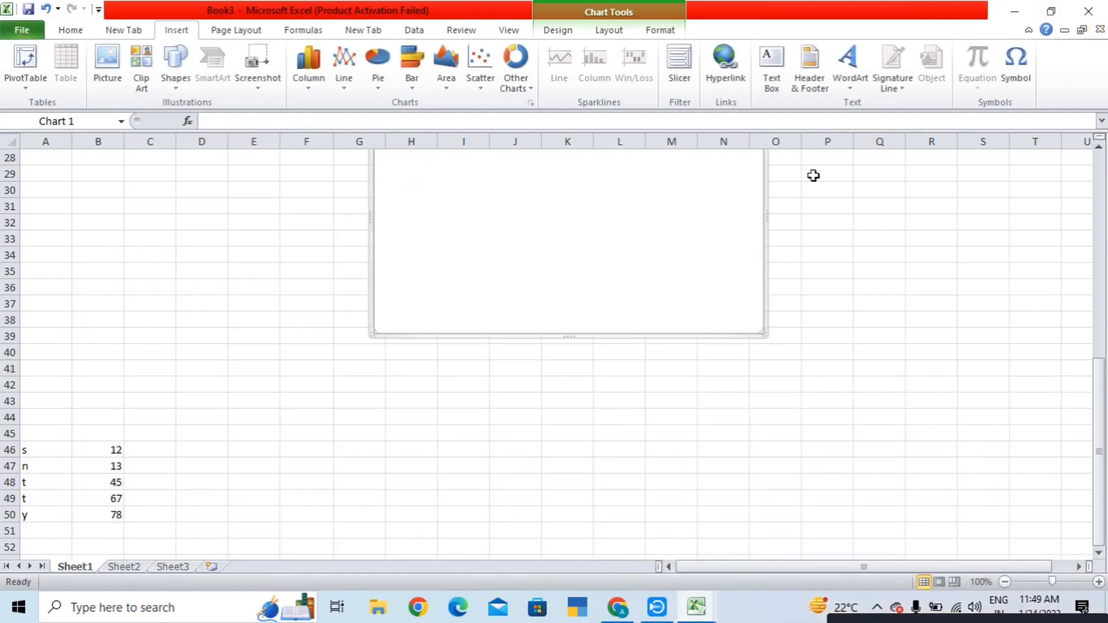
left_click(827, 296)
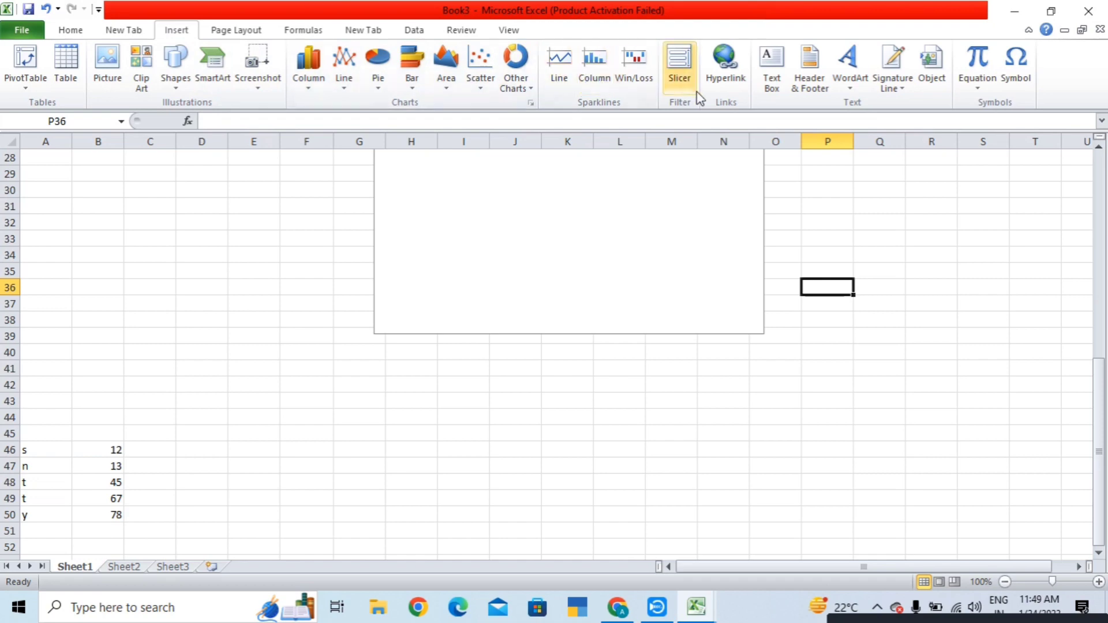
left_click(681, 81)
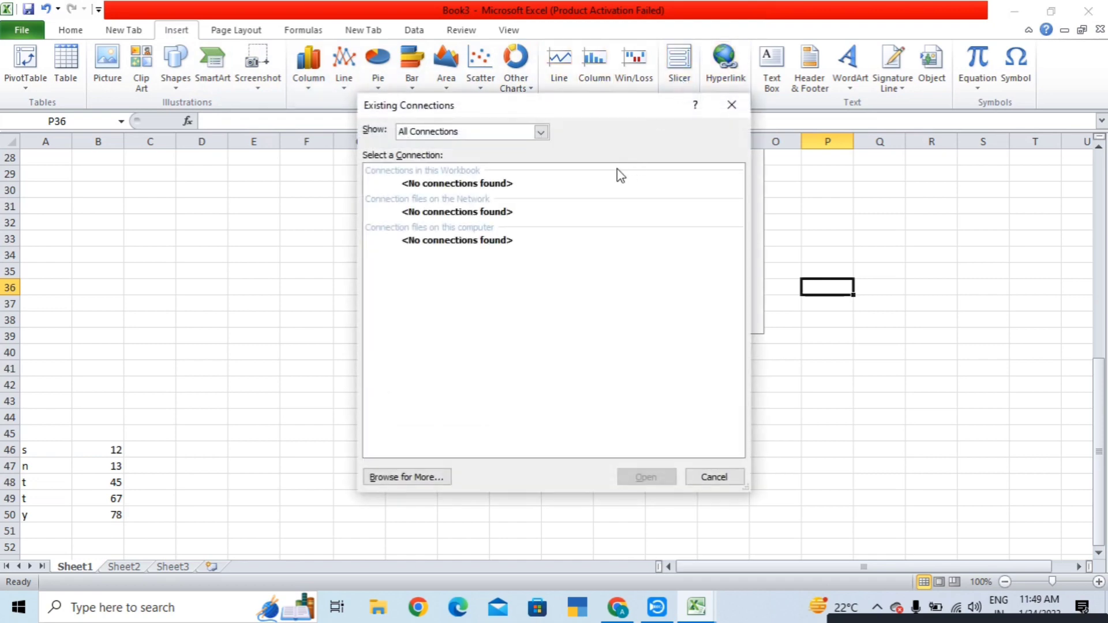
left_click(503, 133)
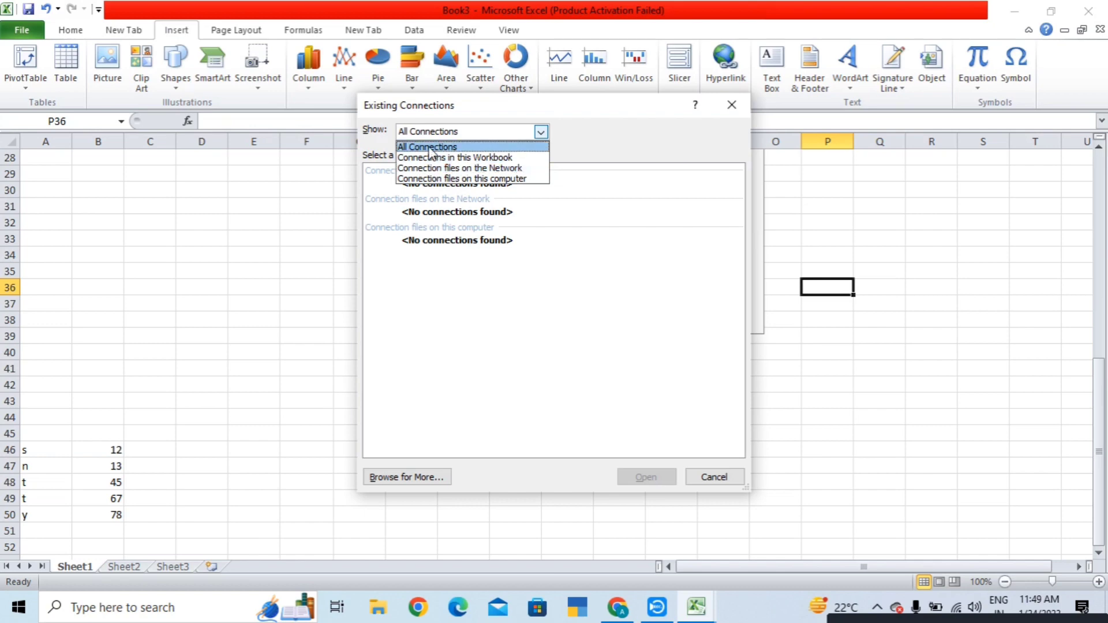
left_click(442, 179)
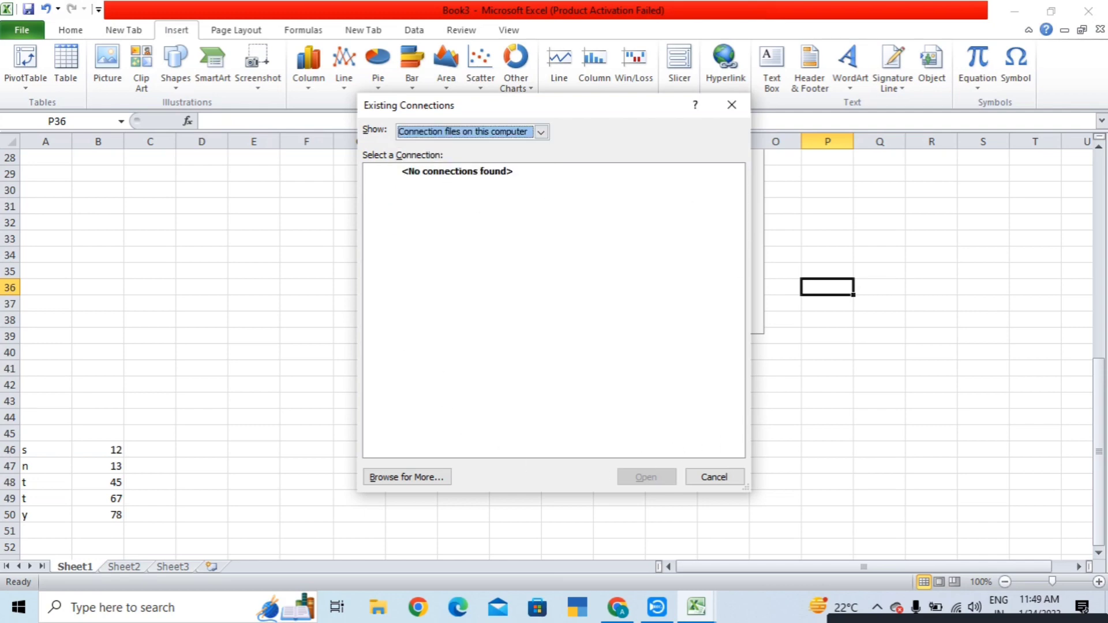
left_click(734, 106)
- Insert a hyperlink in P36 pointing to Sheet2!A1 within this workbook
left_click(725, 73)
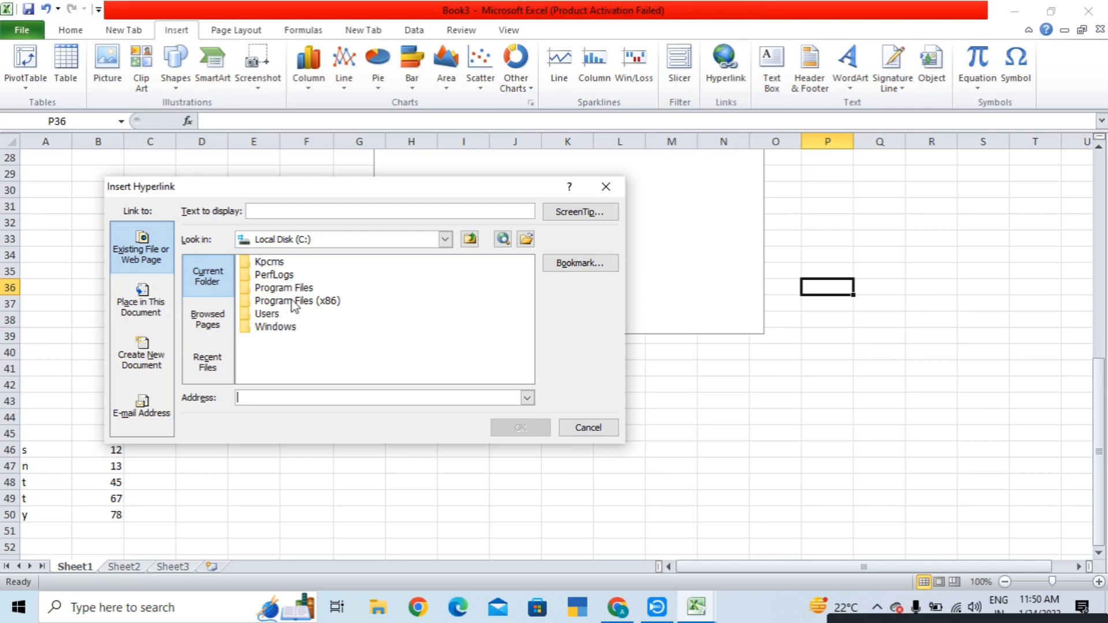
left_click(446, 240)
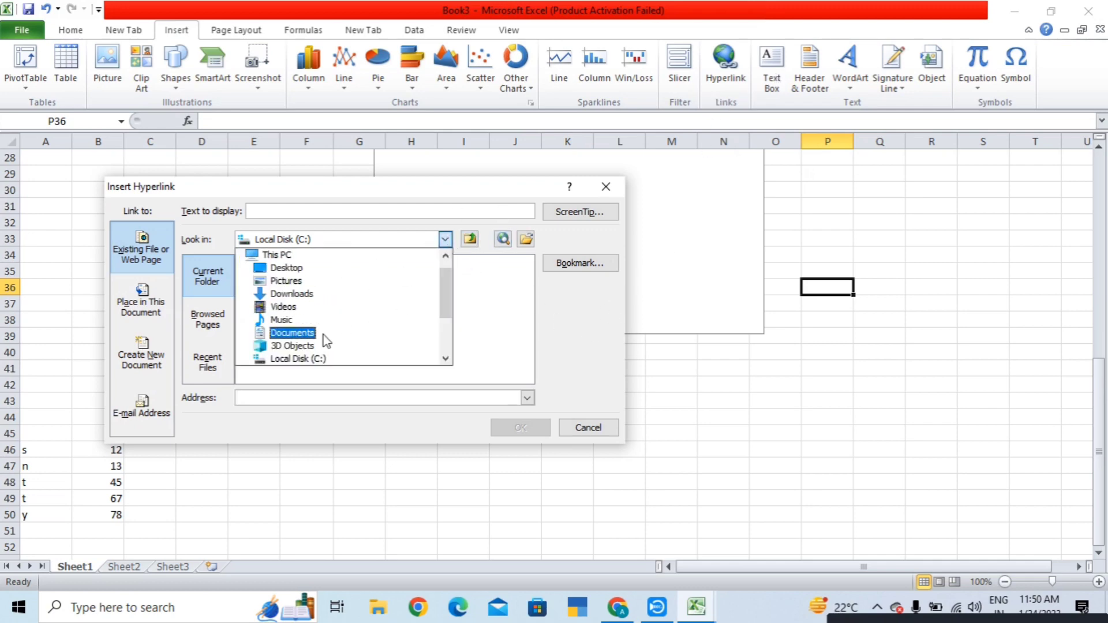
left_click(290, 335)
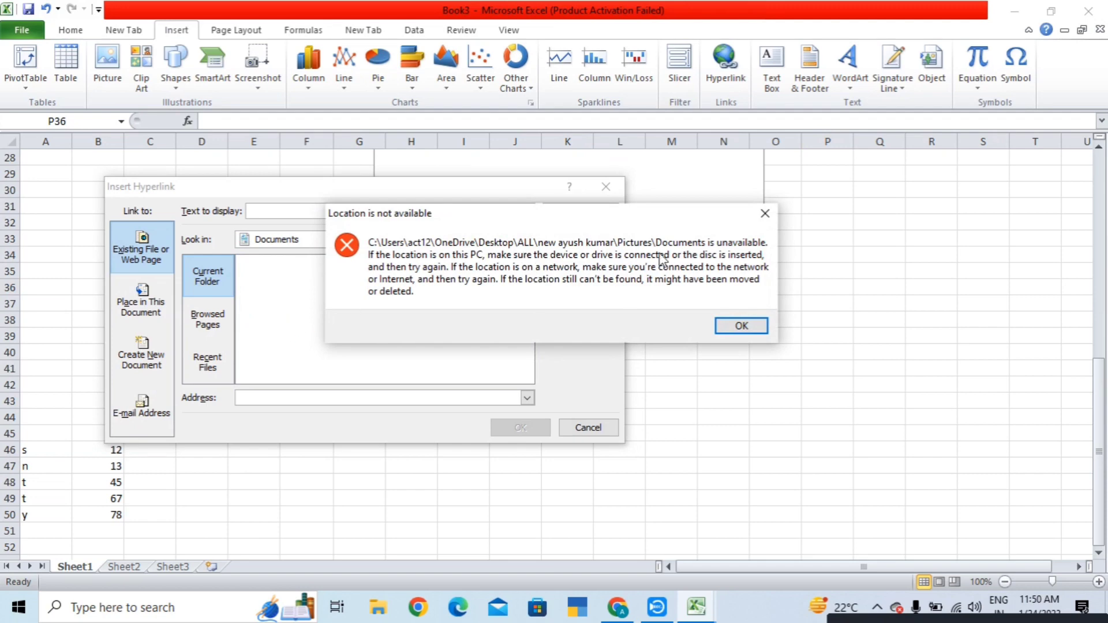
left_click(741, 325)
left_click(155, 301)
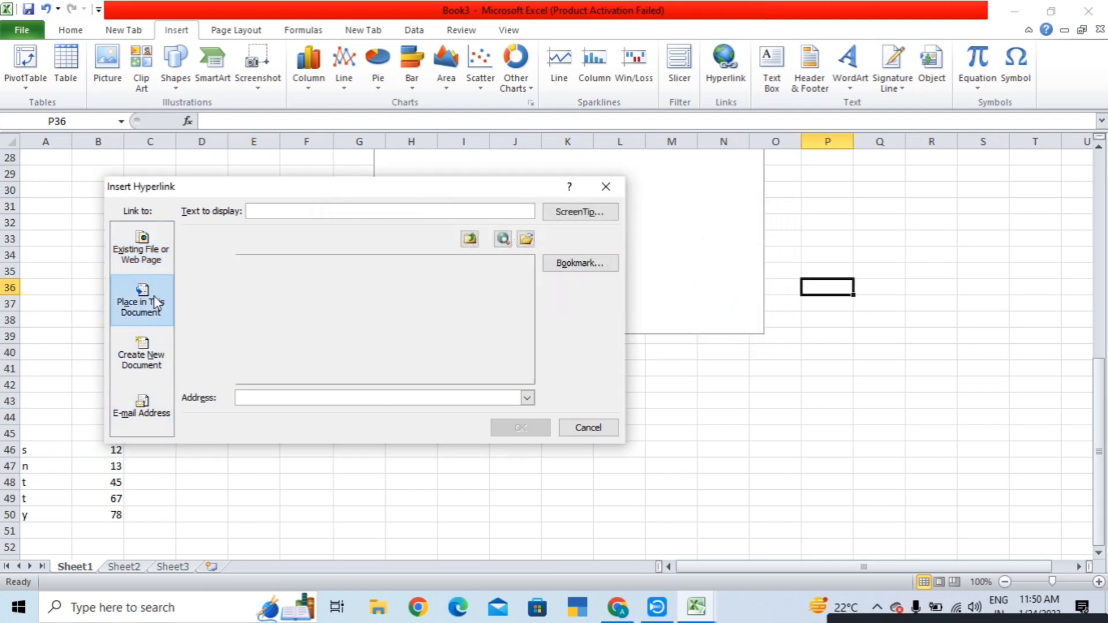
left_click(245, 310)
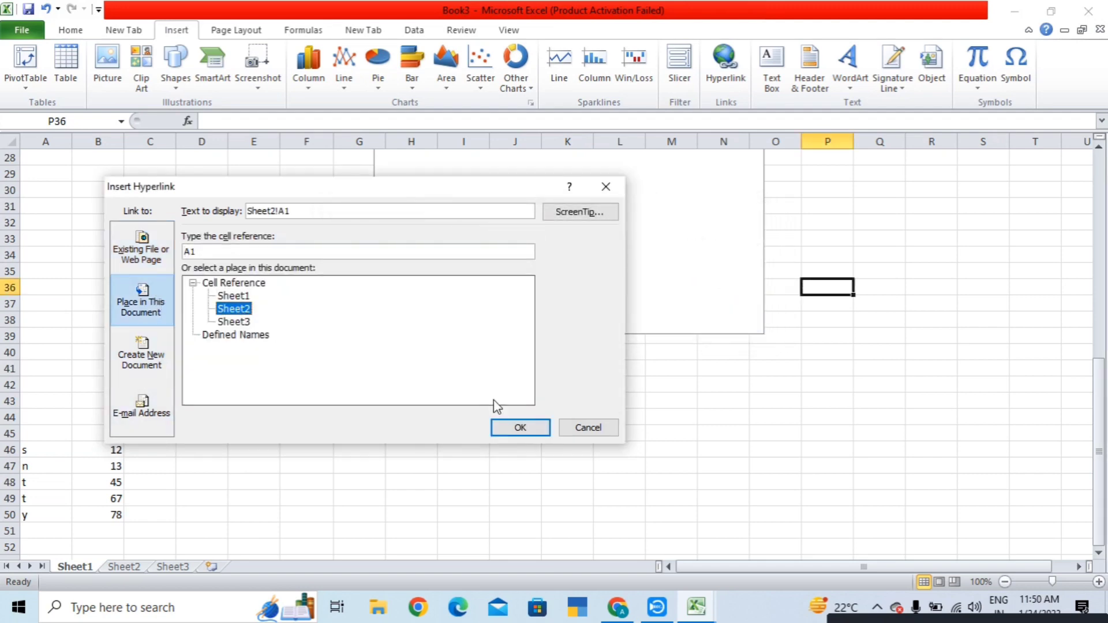
left_click(520, 427)
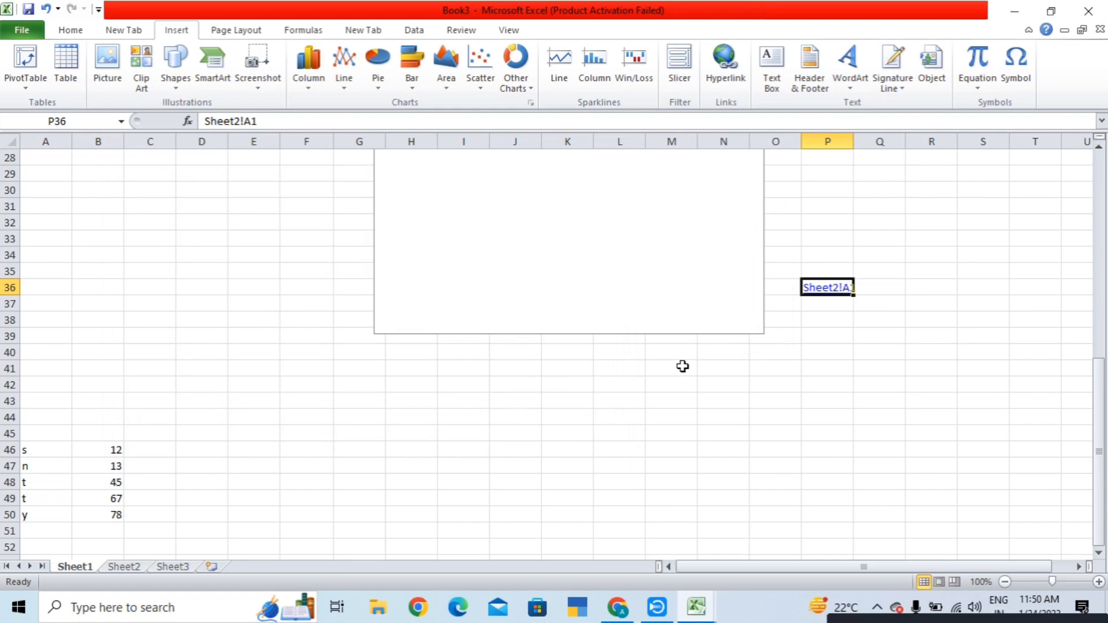
- Follow the P36 hyperlink to jump to Sheet2
left_click(860, 383)
left_click(837, 294)
left_click(836, 296)
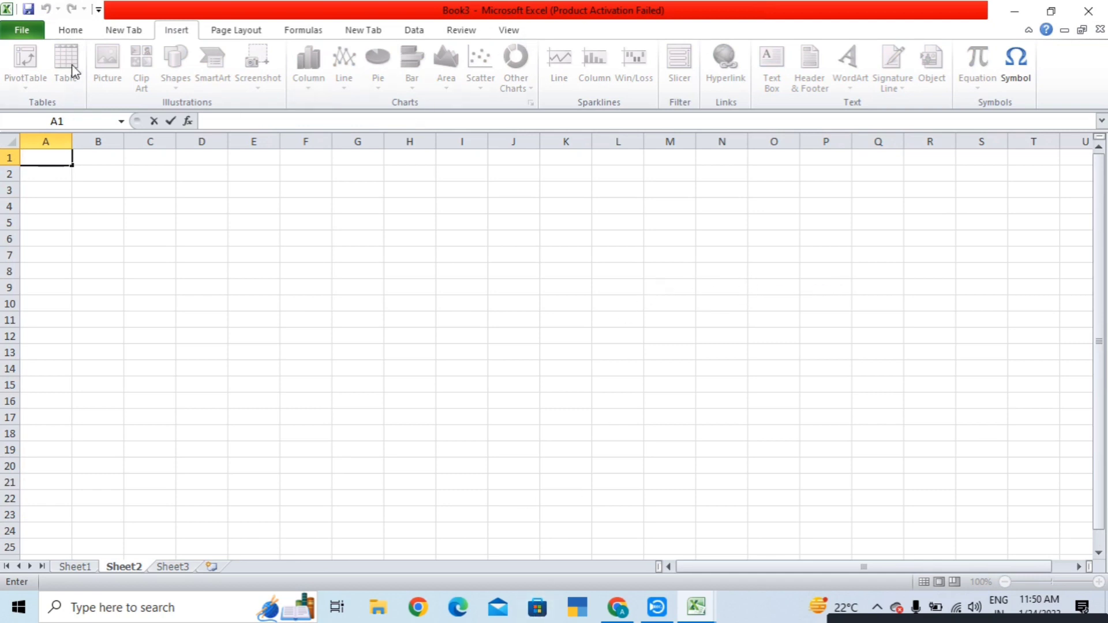
left_click(698, 616)
left_click(527, 550)
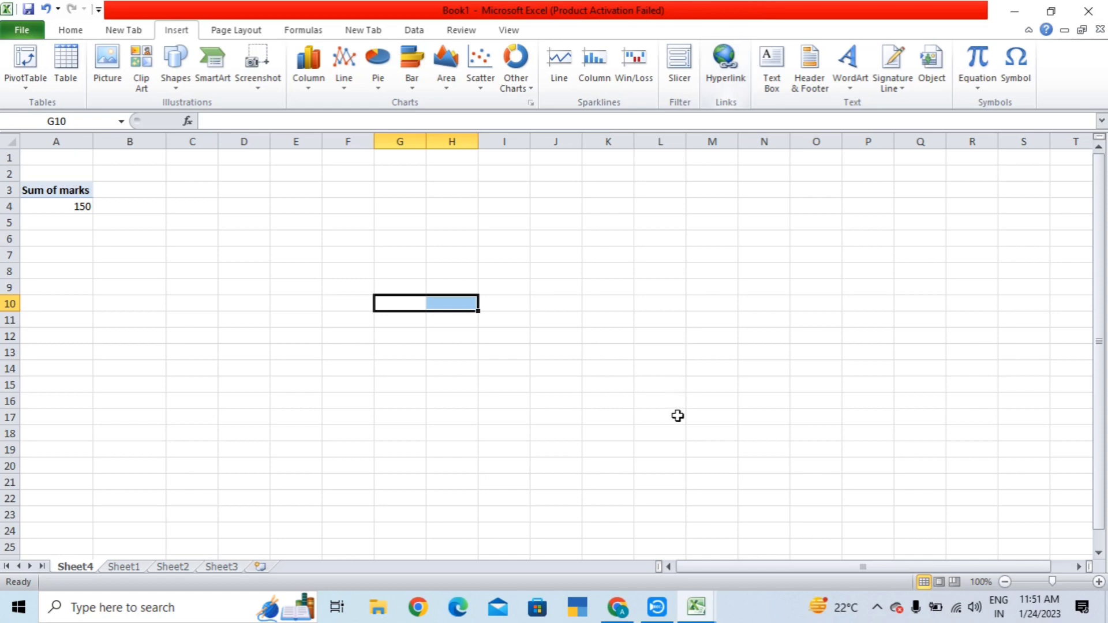
left_click(657, 607)
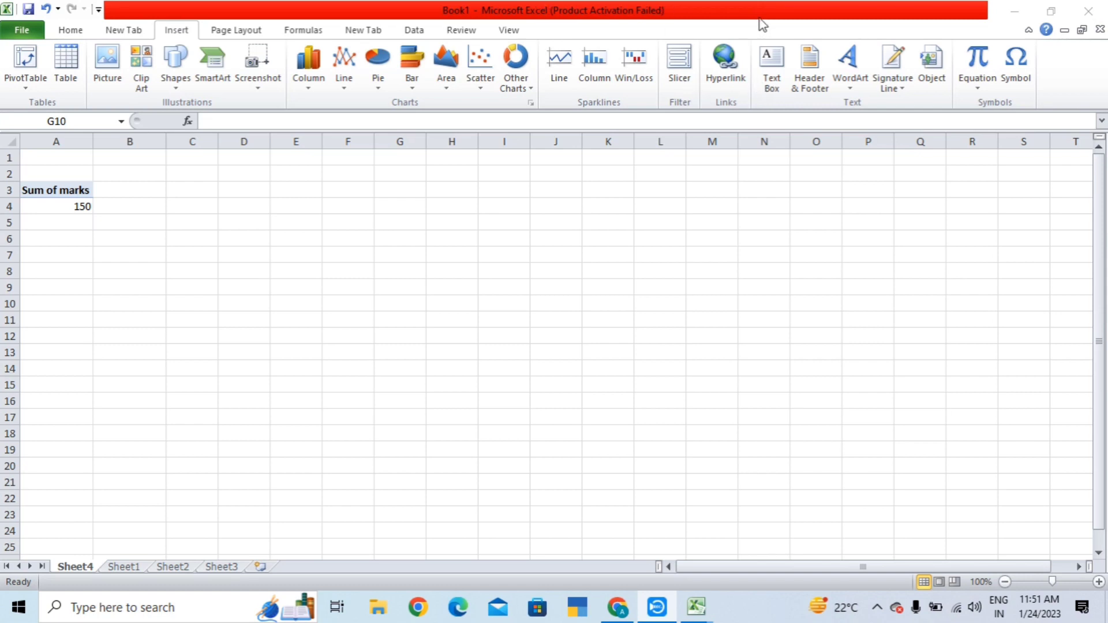
left_click(773, 86)
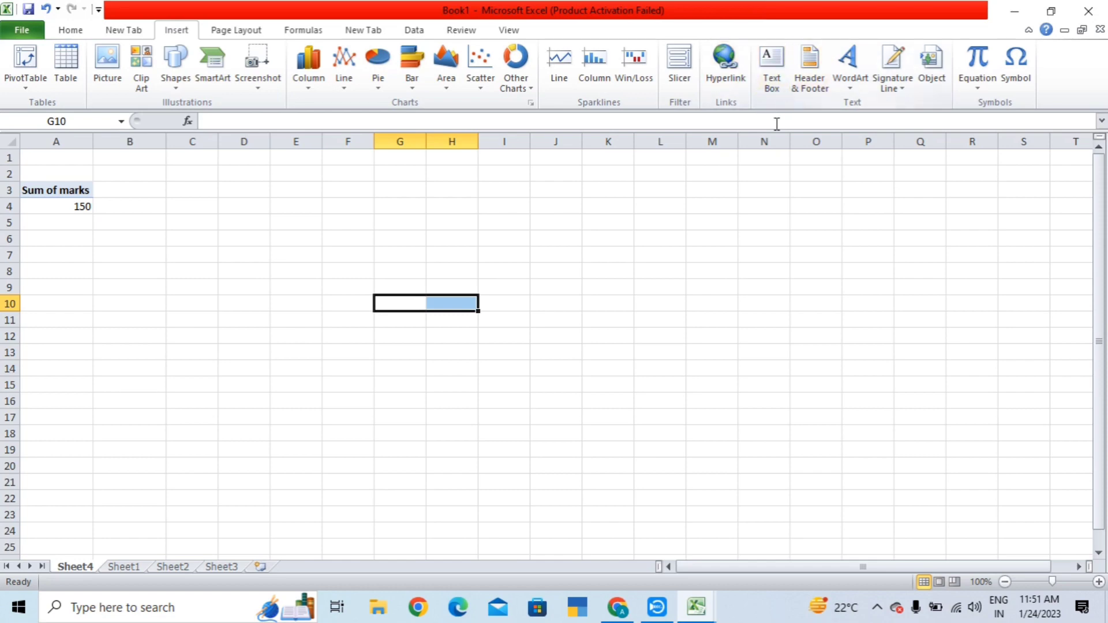
- Draw a text box over columns K–R, fill it with 'sssssssawewe' plus long runs of r's, then select H10
left_click(773, 83)
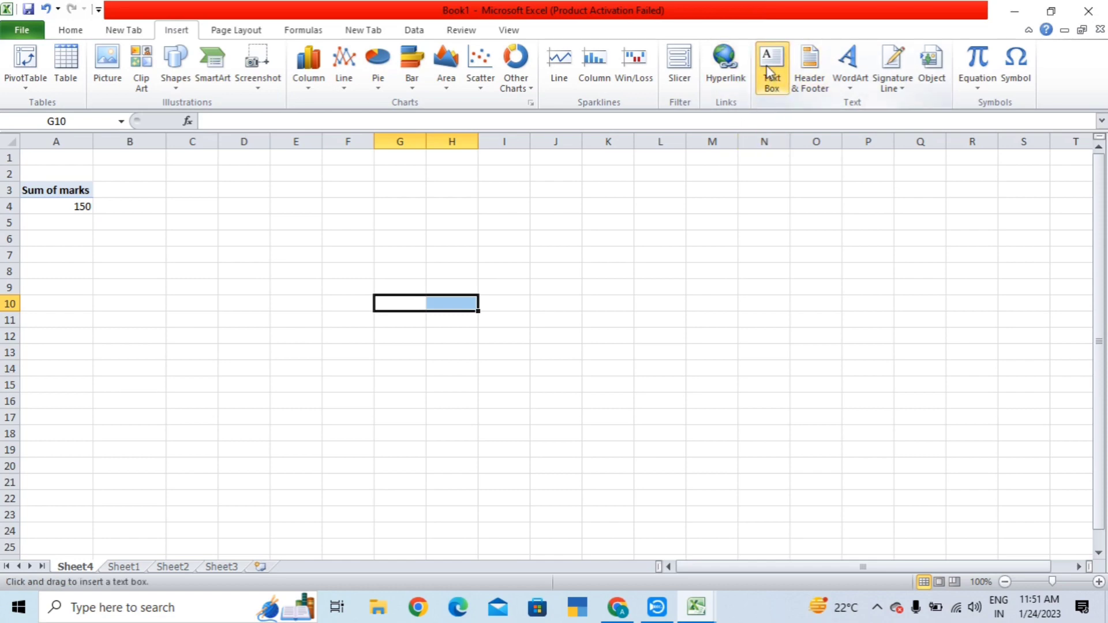
mouse_move(610, 237)
left_mouse_down()
mouse_move(806, 396)
mouse_move(998, 415)
left_mouse_up()
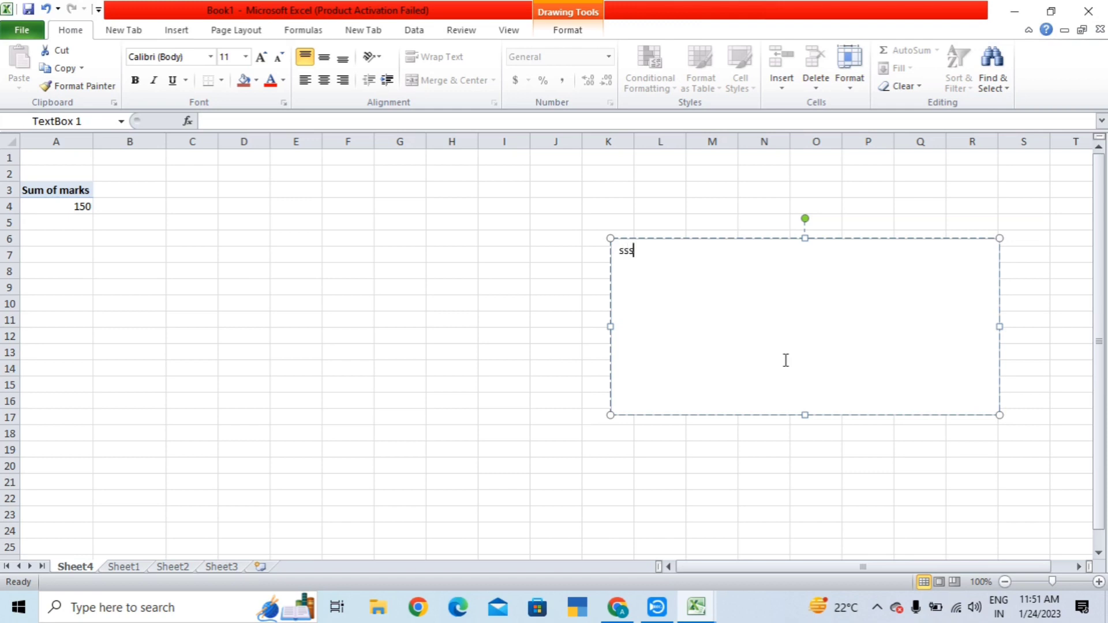
type("sssssssaweweorrrr")
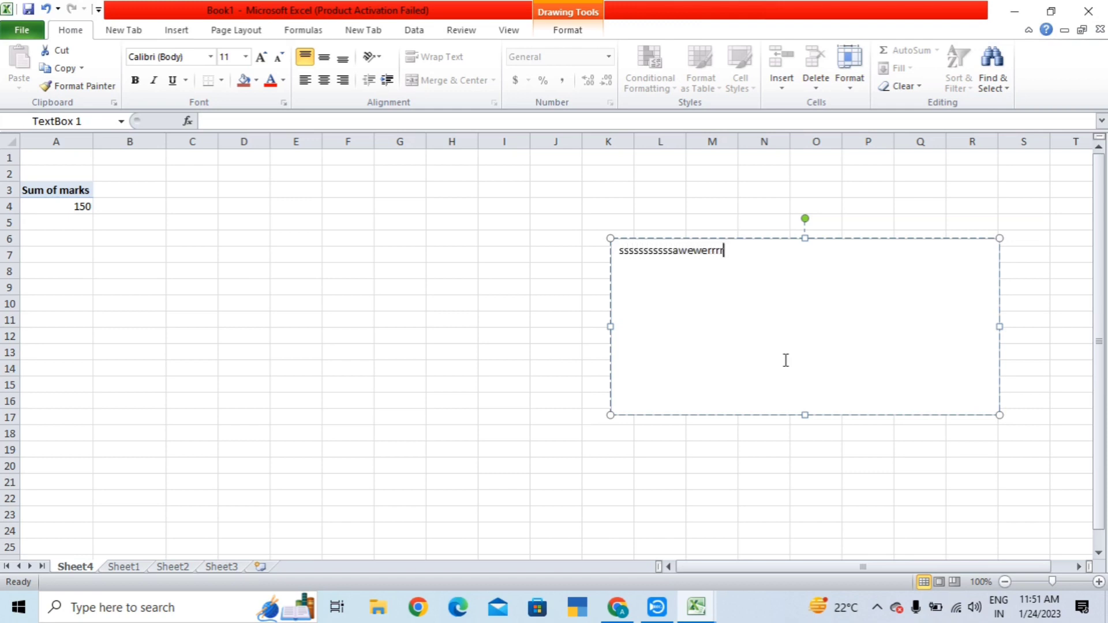
type("rrrrrrrrrrrrrrrrrrrrrrrrrrrrrrrrrrrrrrrrrrrrrrrrrrrrrrrrrr ")
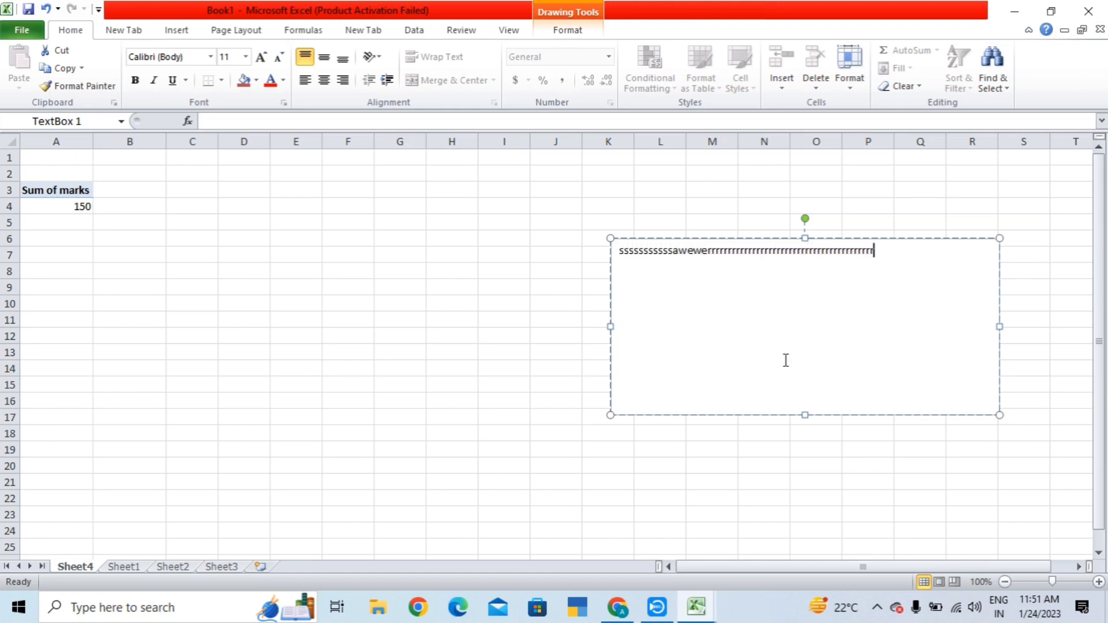
type("rrrrrrrrrrrrrrrrrrrrrrrrrrrrrrrrrrrrrrrrrrrrrrrrrrrrrrrrrrrrrrrrrrrrrrrrr")
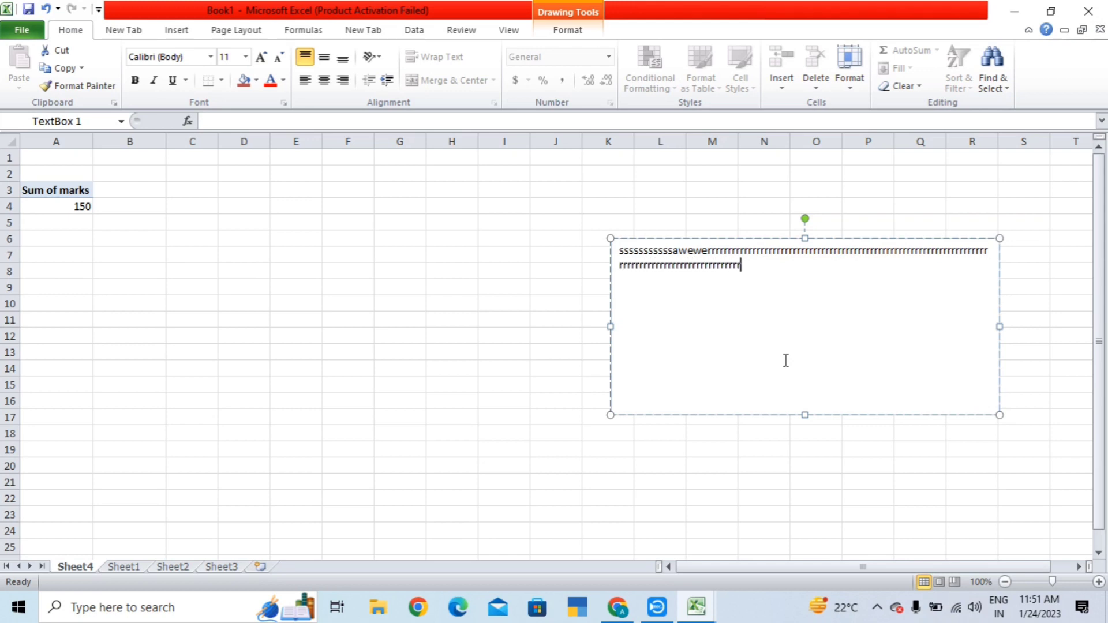
type("rrrrrrrrrrrrrrrrrrrrrrrrrrrrrrrrrrrrrrrrrrrrrrrrrrrrrrrrrrrrrrrrrr")
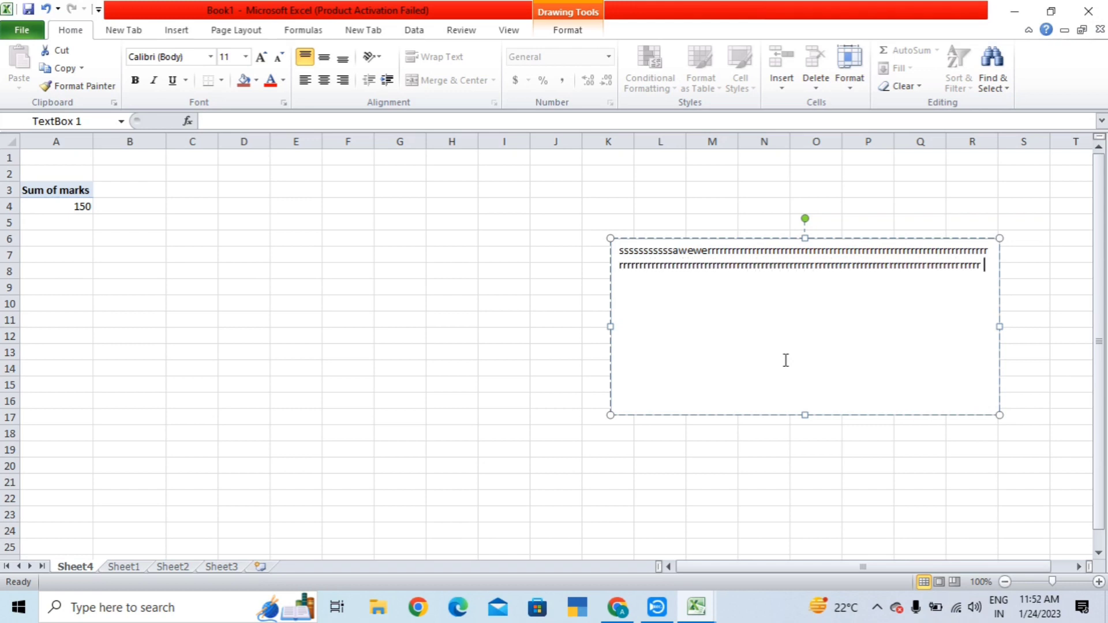
type("rrrrrrrrrrrrrrrrrrrrrrrrrrrrrrrrr")
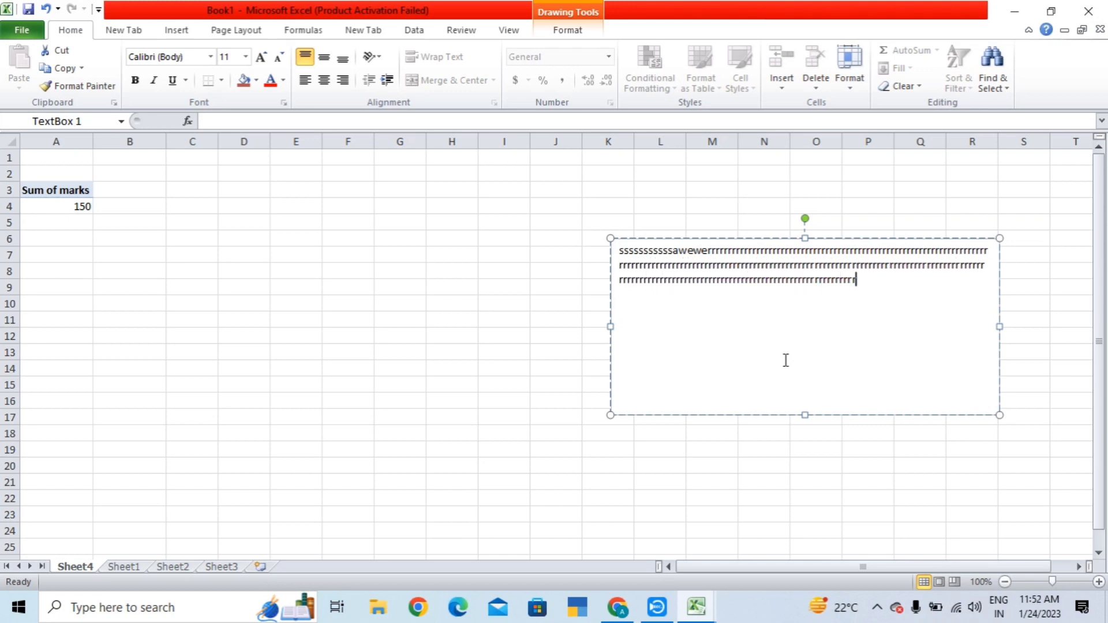
type("rrrrrrrrrrrrrrrrrrrrrrrrrrrrrrrrrrrrrrrrrrrrrrrrrrrrrrrrrrrrrrrrrrrrrrrrrrrrrrrrrrrrrrrrrrrrrrrr")
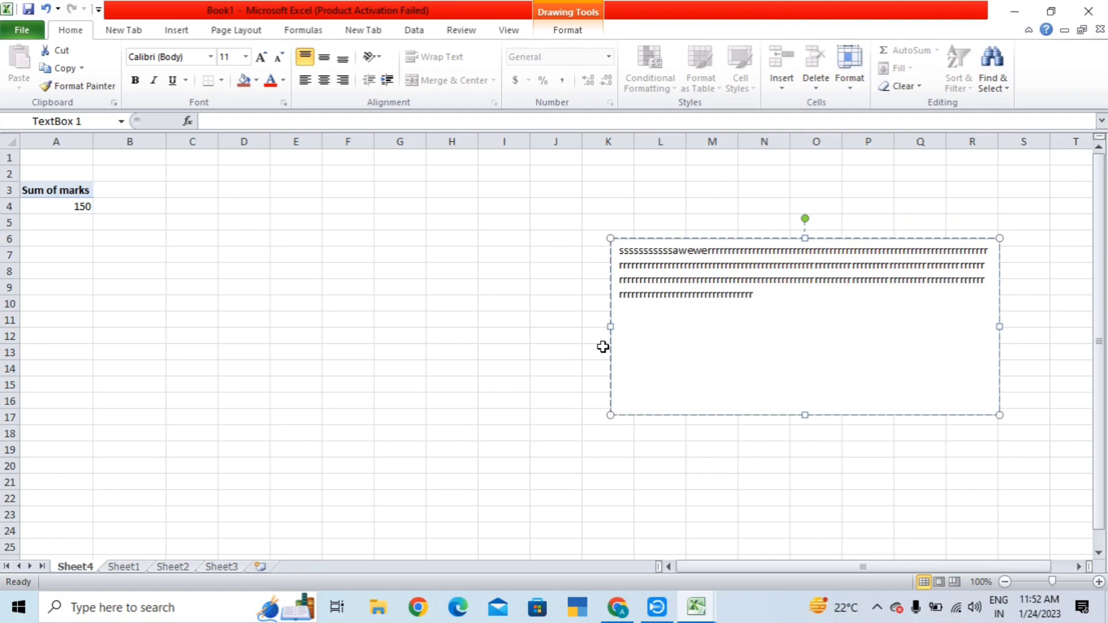
left_click(467, 302)
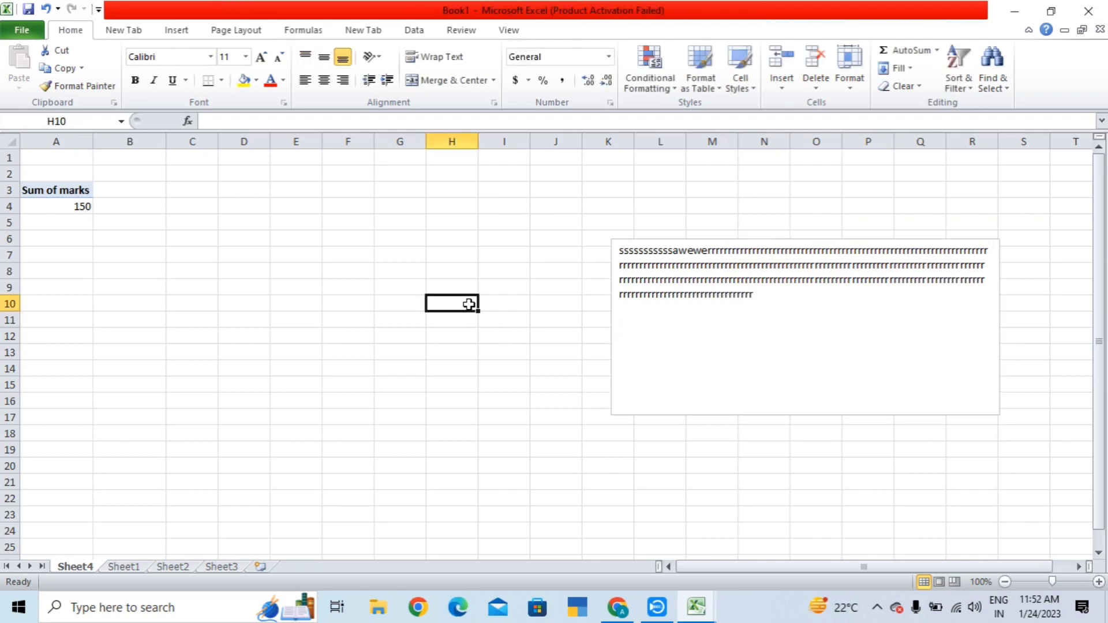
- Type a long string of e's into H10 and commit it
type("eeeeeeeeeeeeeeeeeeeeeeeeeeeeeeeeeeeeeeee")
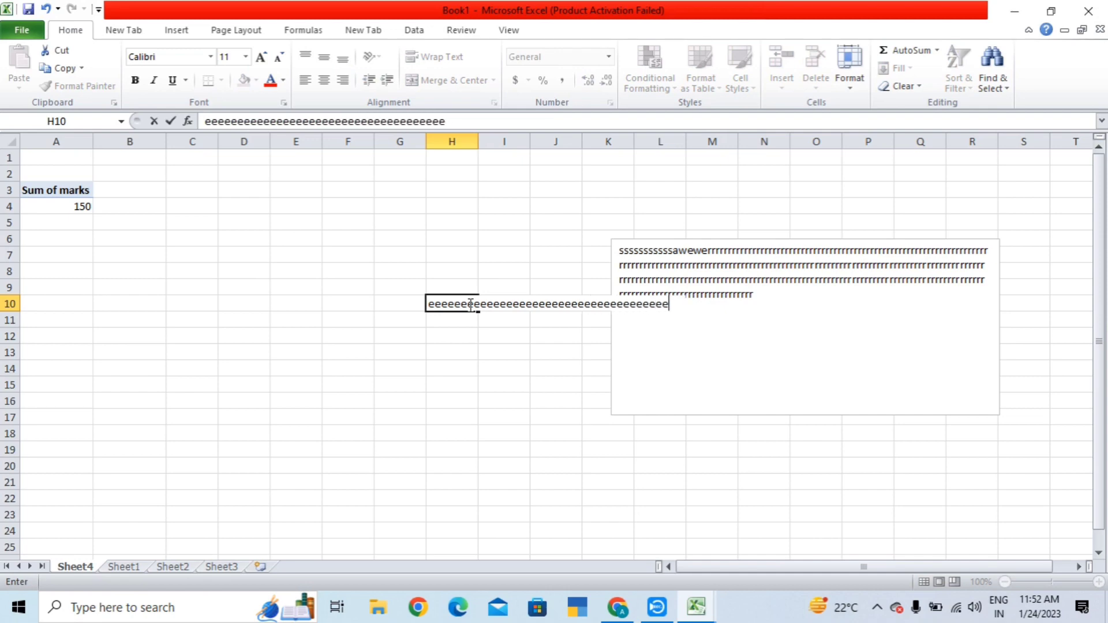
type("eeeeeeeeeeeeeeeeeeeeeeee")
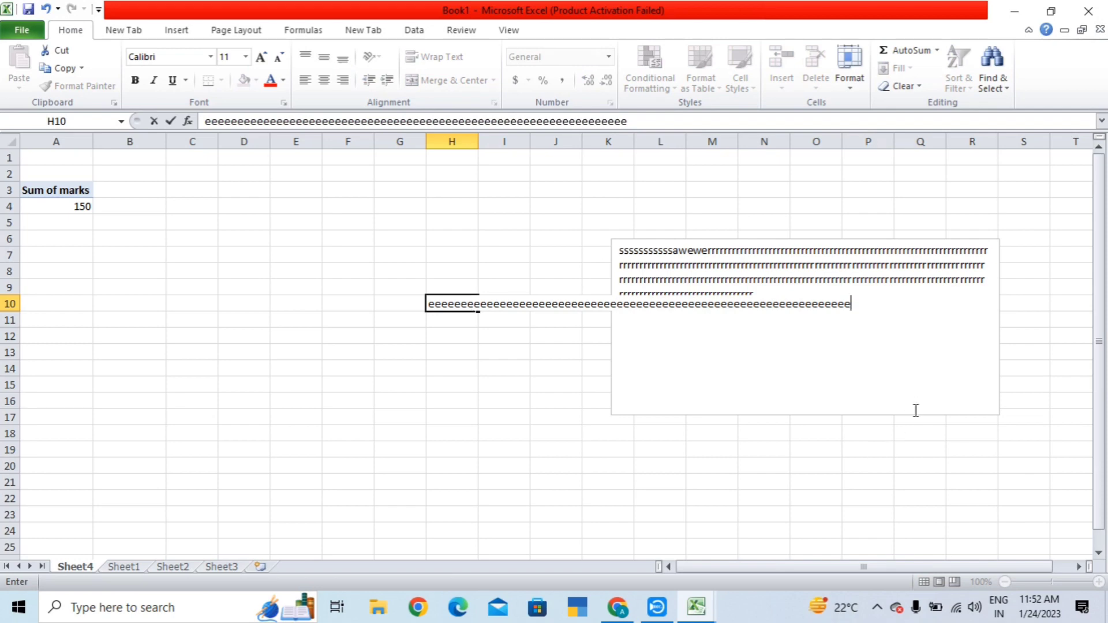
left_click(861, 452)
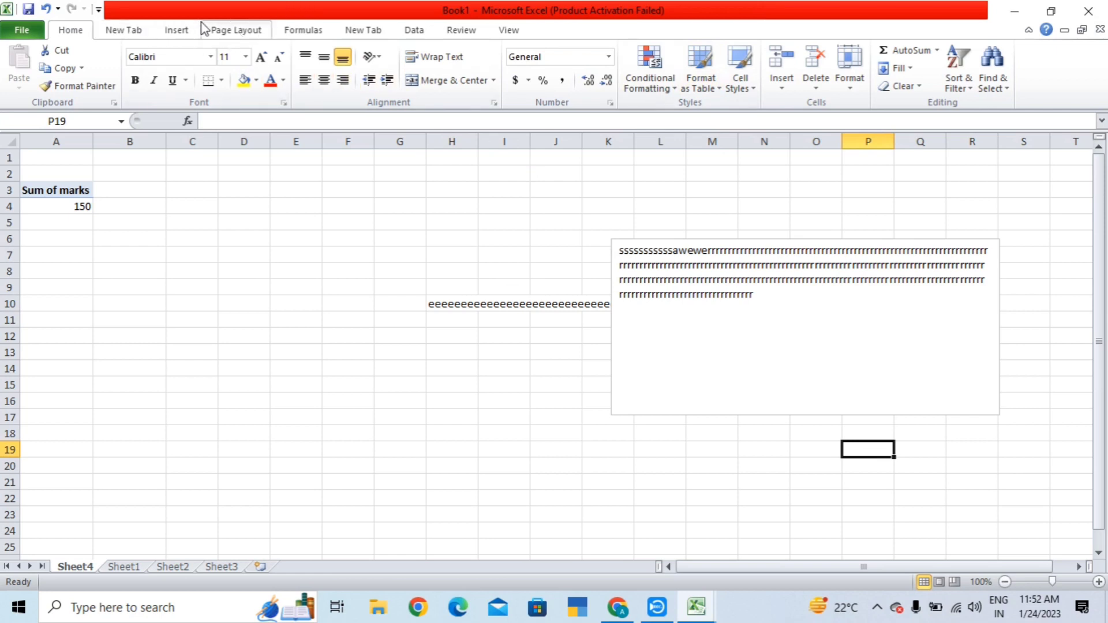
left_click(176, 31)
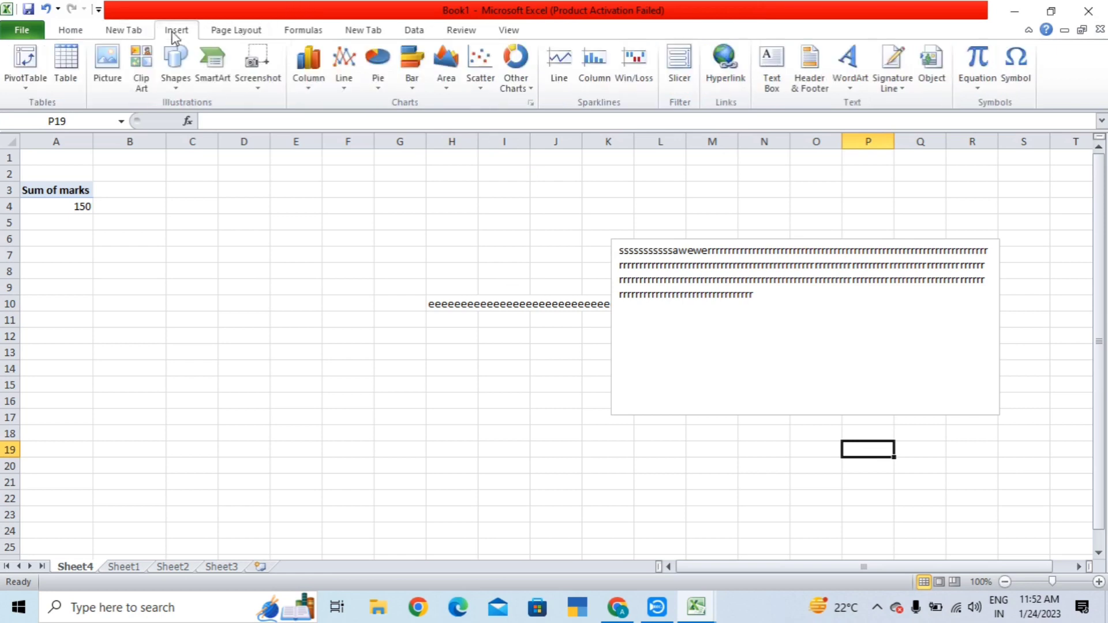
- Switch to the page view with an empty header, then try Add Signature Services and minimize the browser
left_click(808, 95)
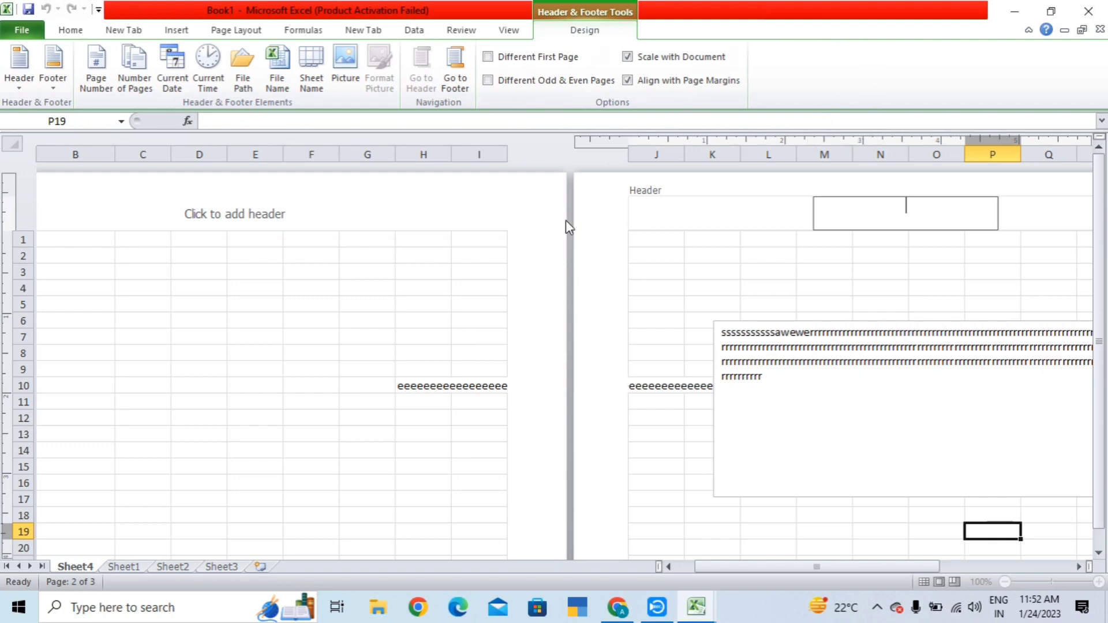
left_click(473, 301)
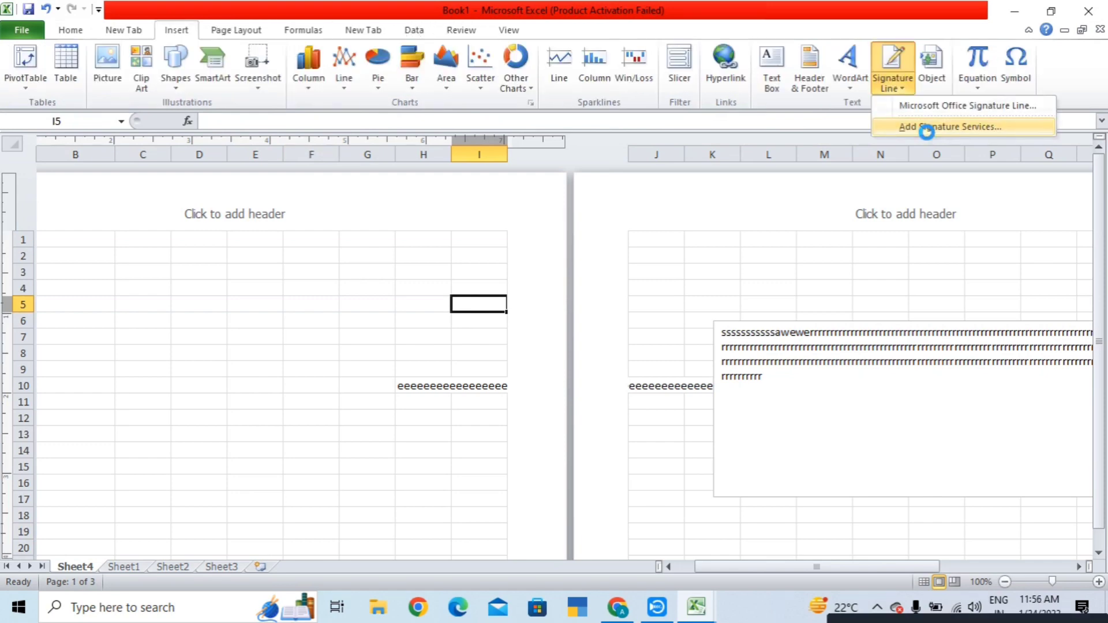
left_click(922, 129)
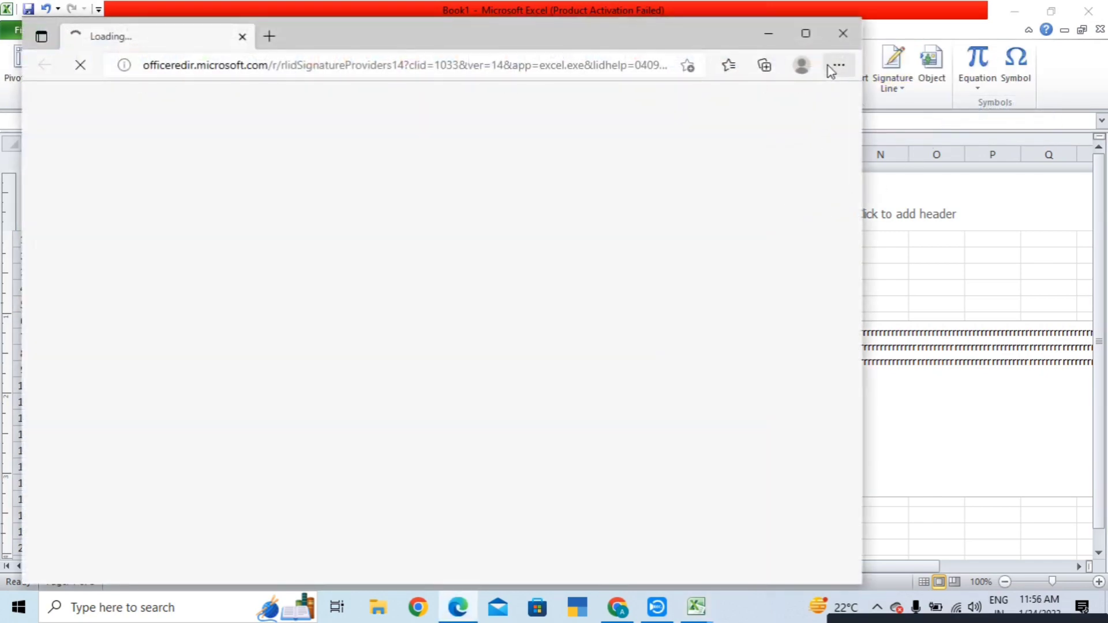
left_click(765, 38)
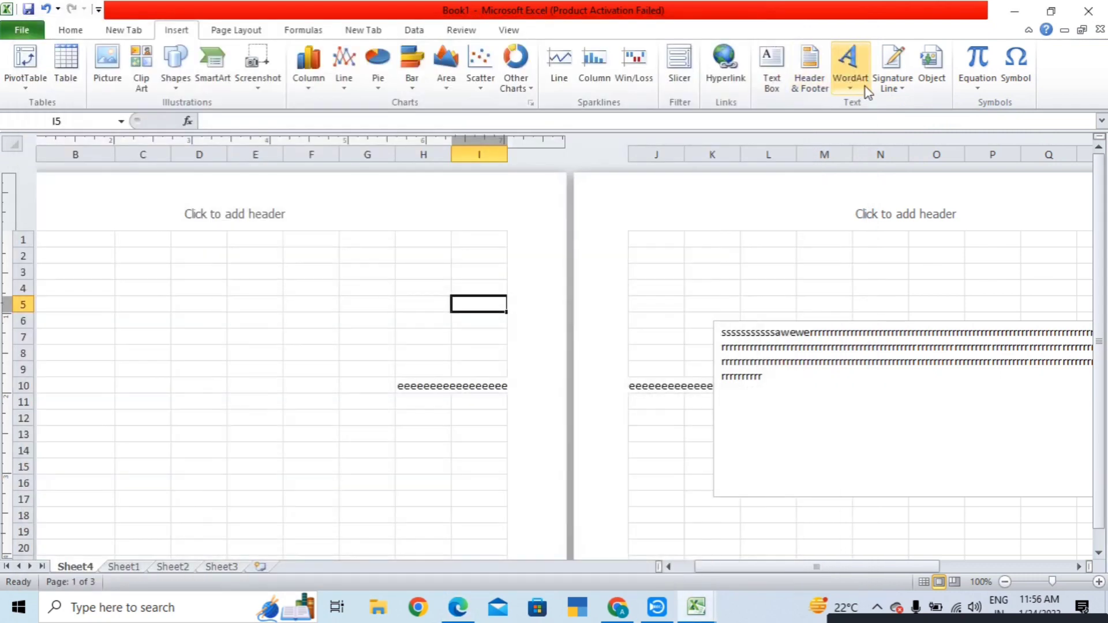
- Start a Microsoft Office Signature Line, cancel its setup, and reopen the Signature Line options
left_click(907, 90)
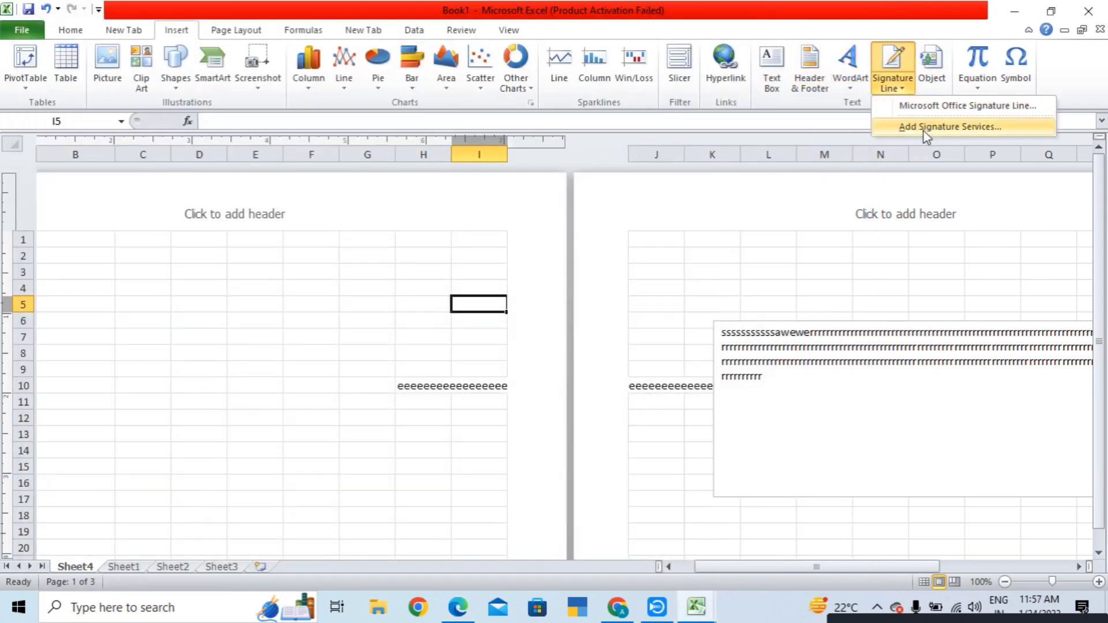
left_click(931, 106)
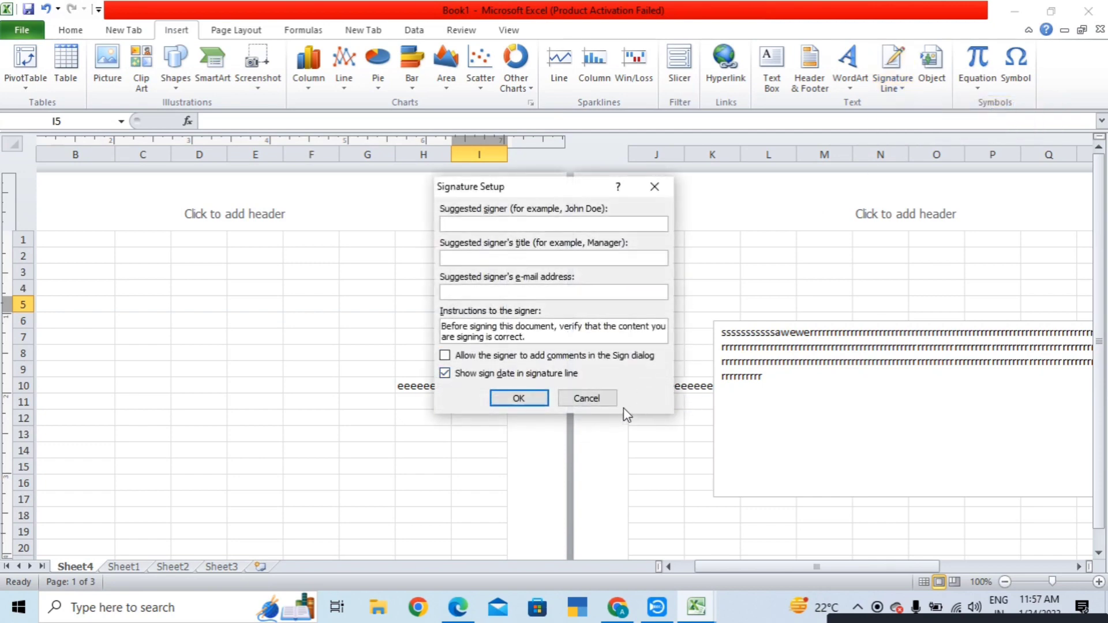
left_click(573, 400)
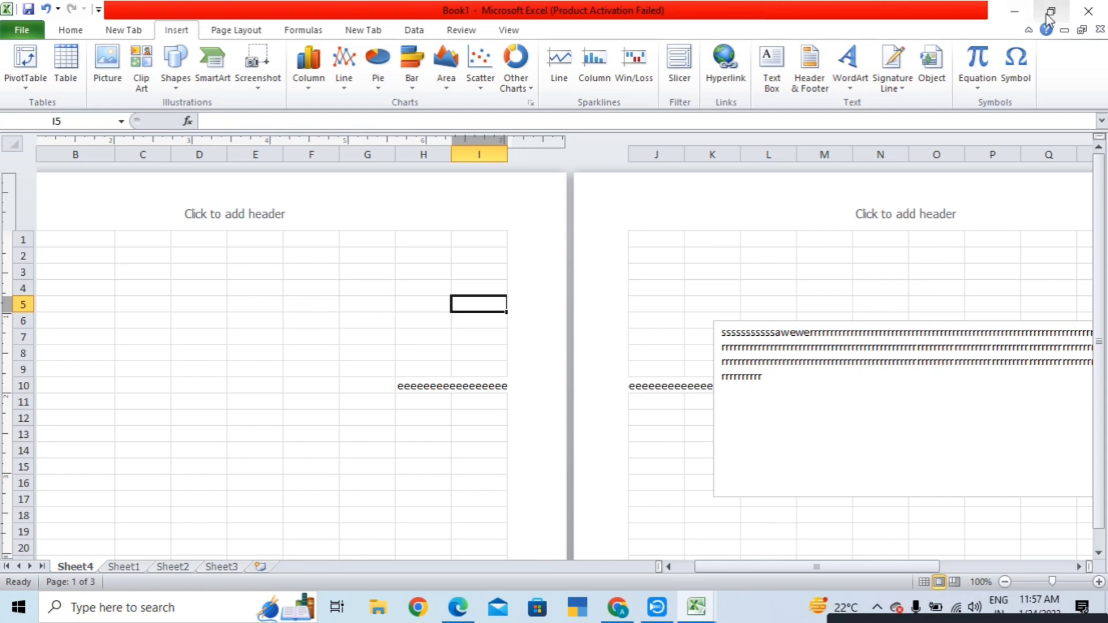
left_click(901, 86)
left_click(918, 125)
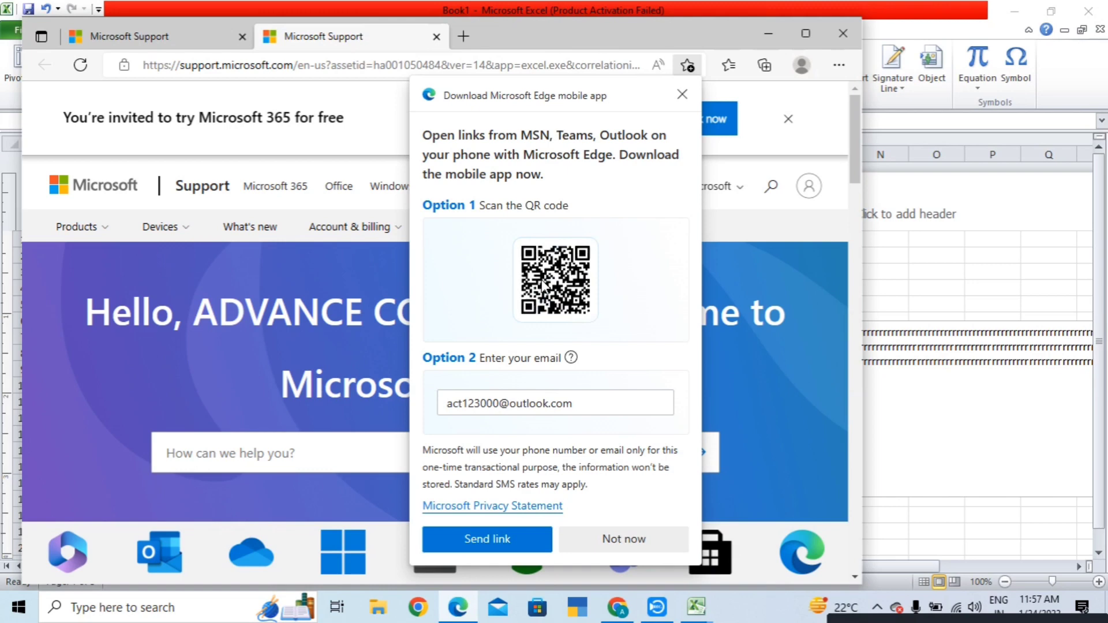
left_click(682, 94)
left_click(843, 33)
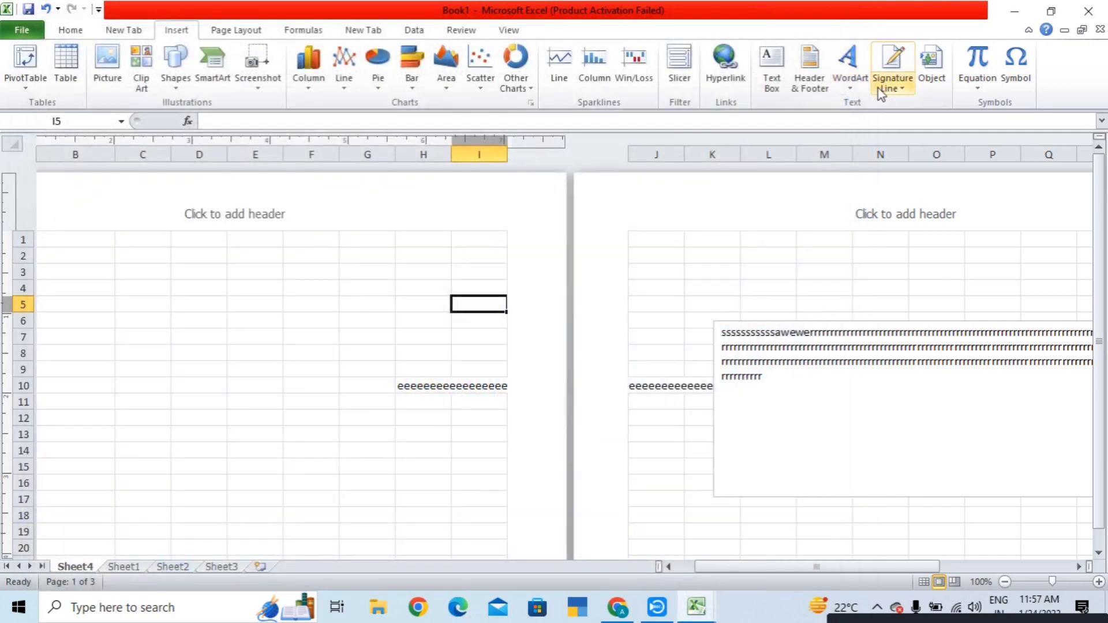
- Add an Office signature line for the suggested signer, titled 'office', with the signer's e-mail and signer comments allowed
left_click(900, 90)
left_click(909, 106)
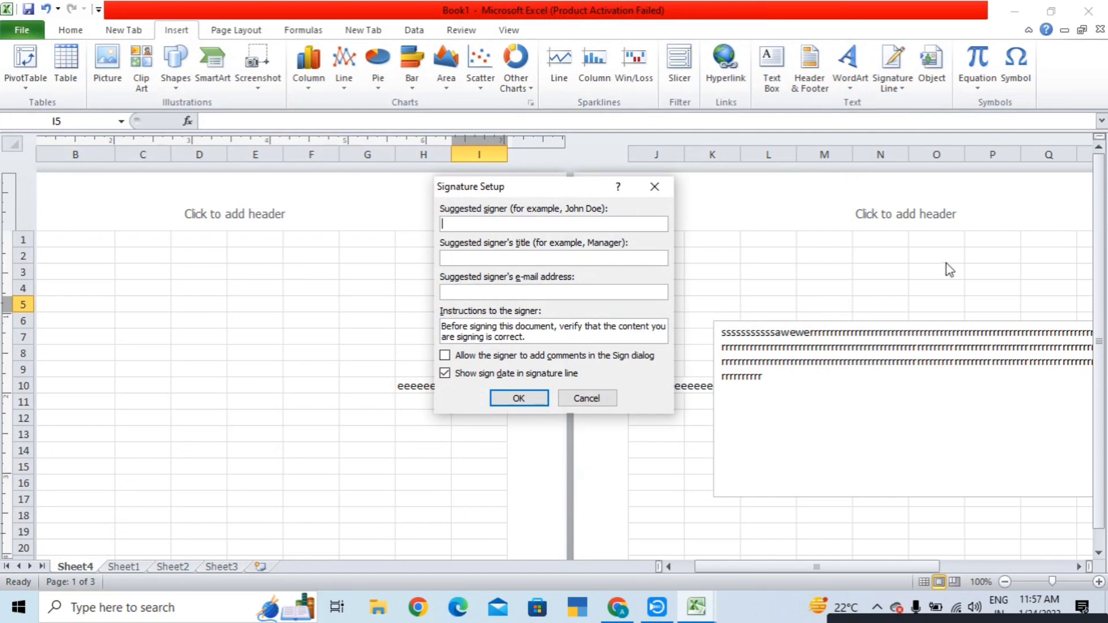
left_click(582, 292)
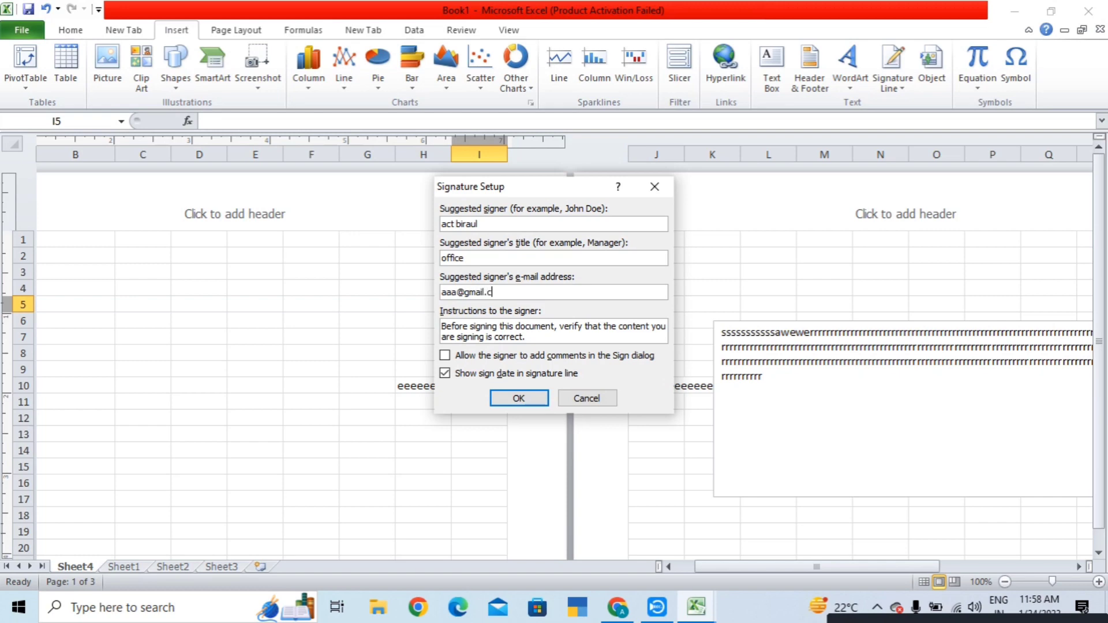
left_click(478, 356)
left_click(518, 398)
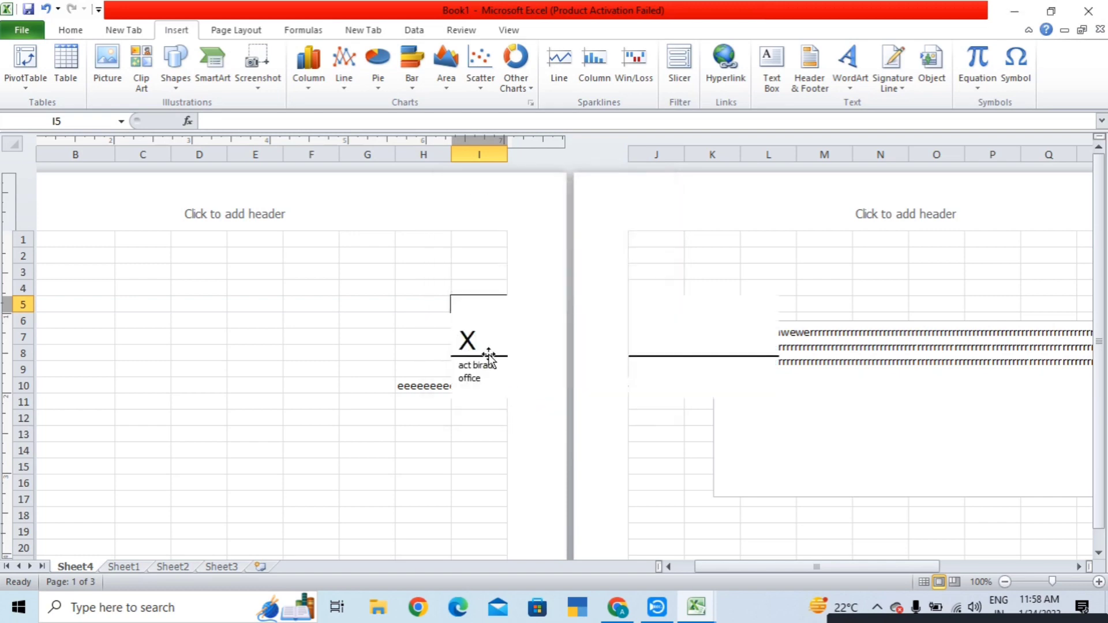
- Reselect the new signature line and open Format Picture from its right-click menu
left_click(479, 354)
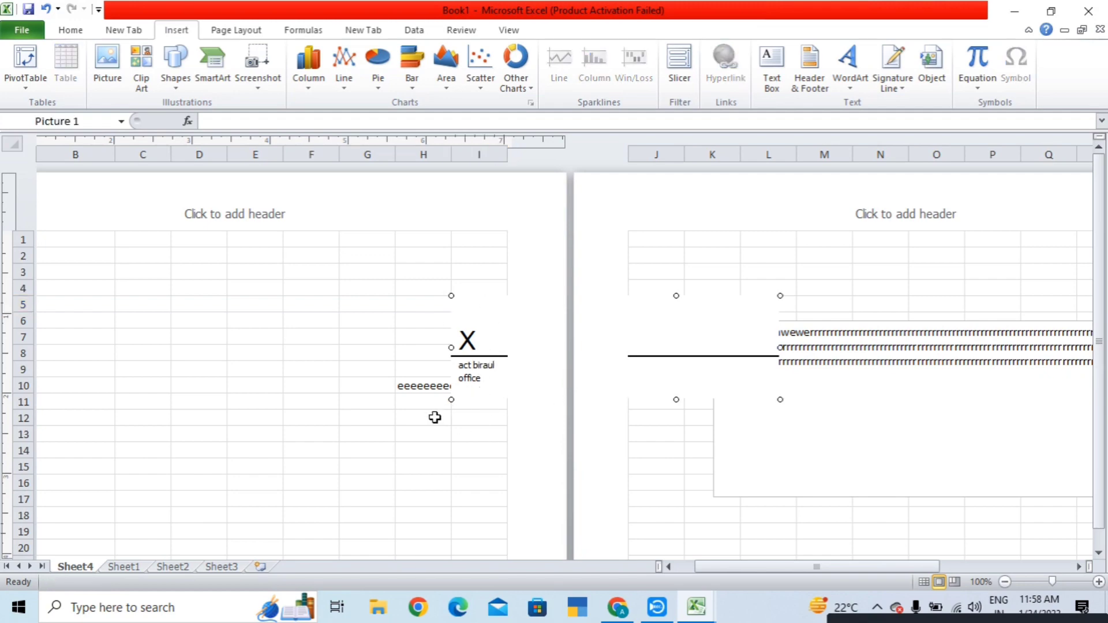
left_click(473, 448)
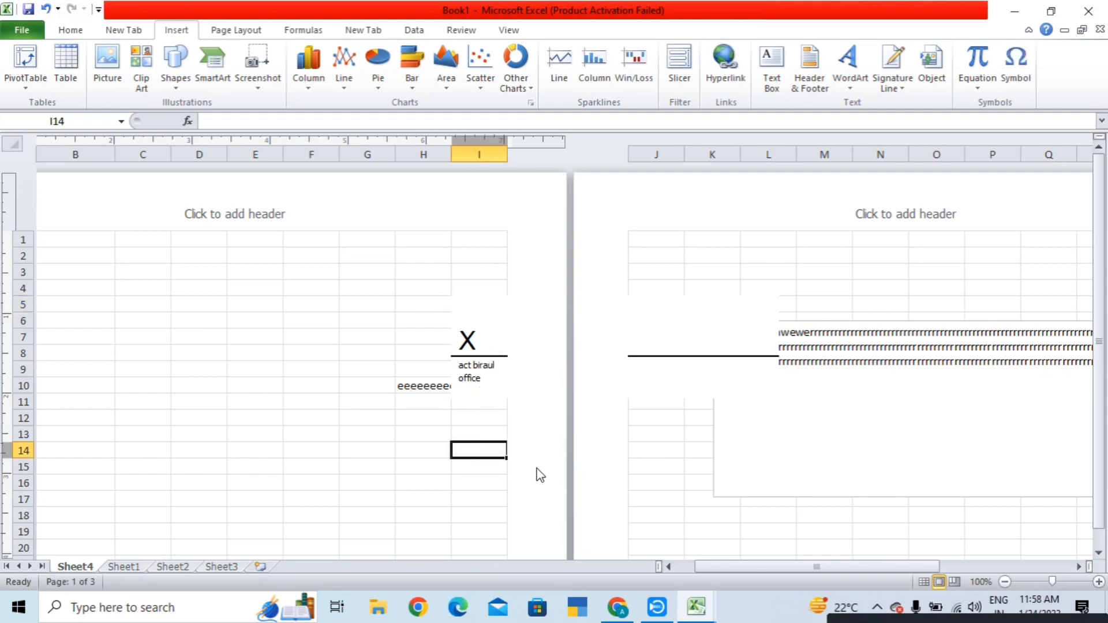
left_click(465, 342)
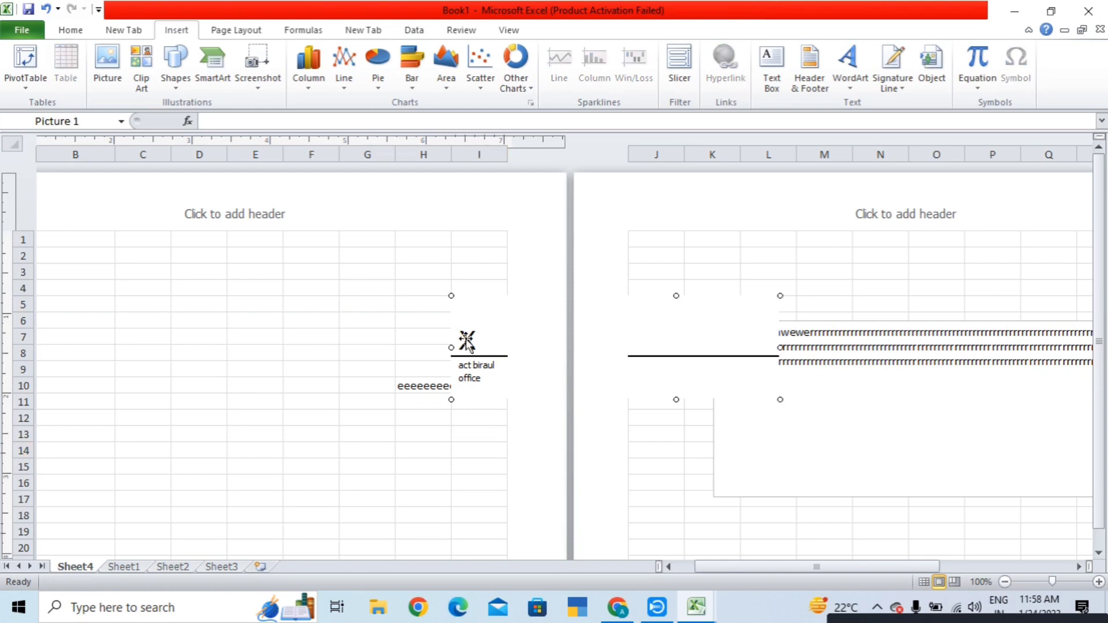
right_click(465, 342)
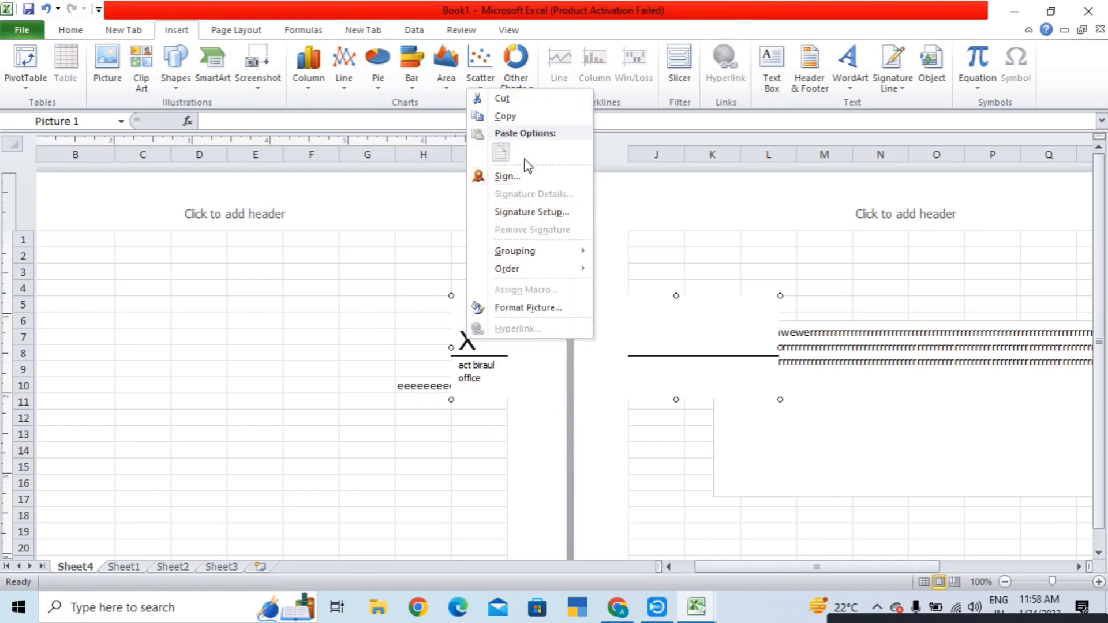
mouse_move(530, 257)
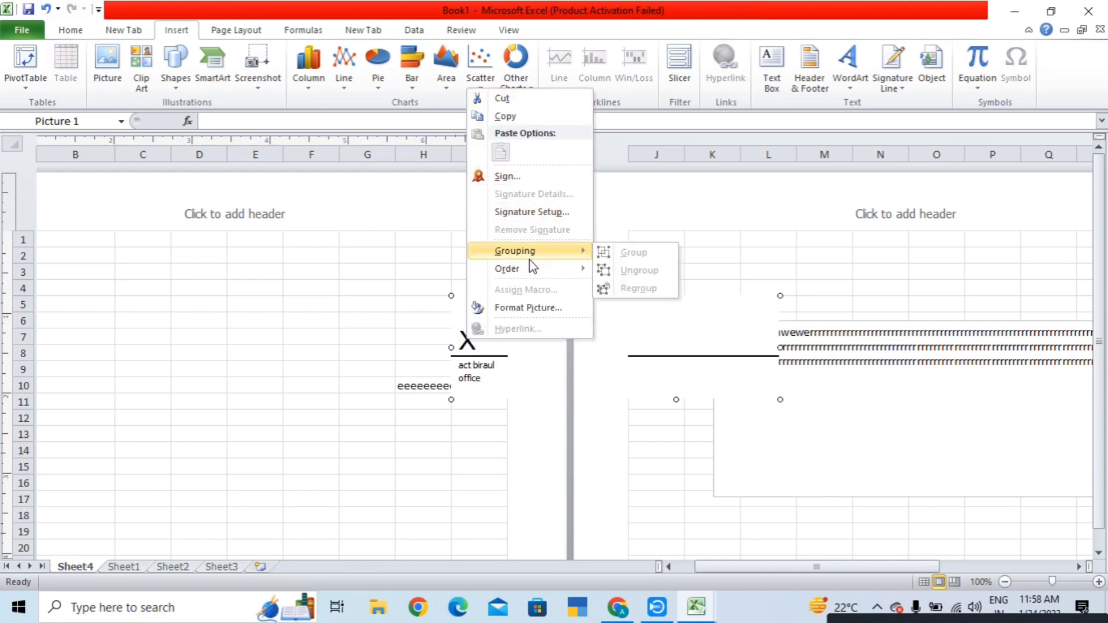
left_click(529, 310)
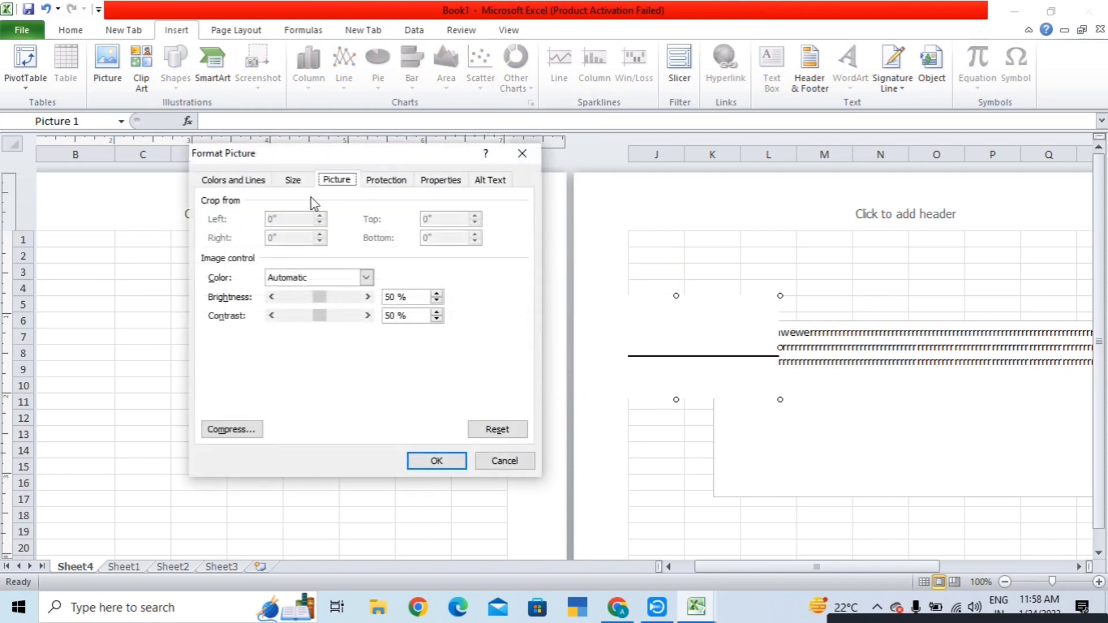
- Fill the signature line with the HAIR picture, lock its aspect ratio, and apply the formatting
left_click(285, 279)
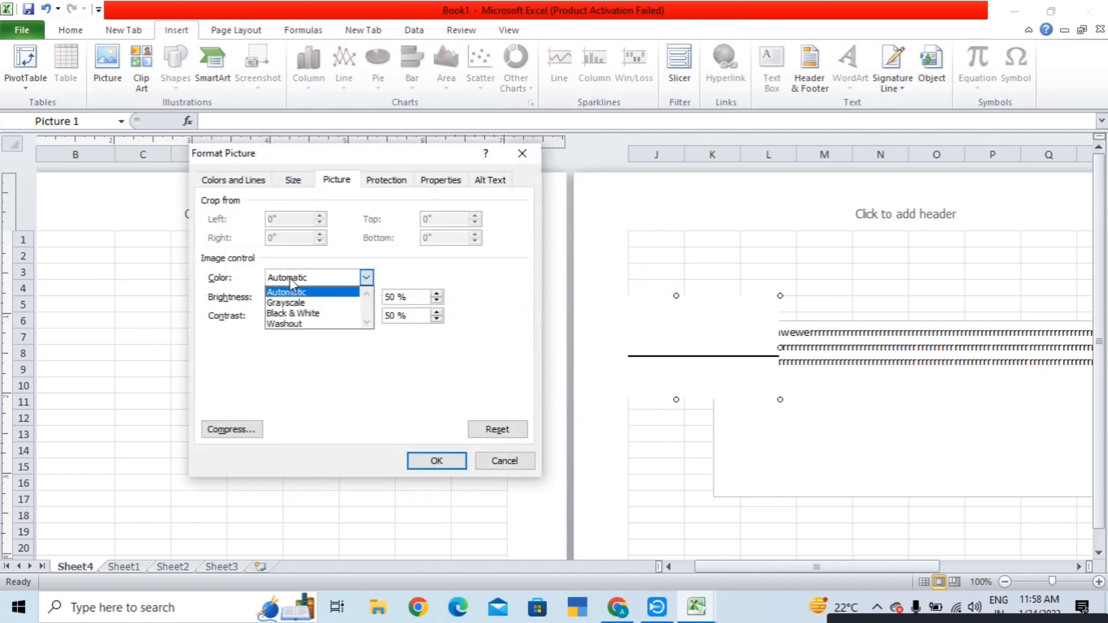
left_click(293, 284)
left_click(242, 180)
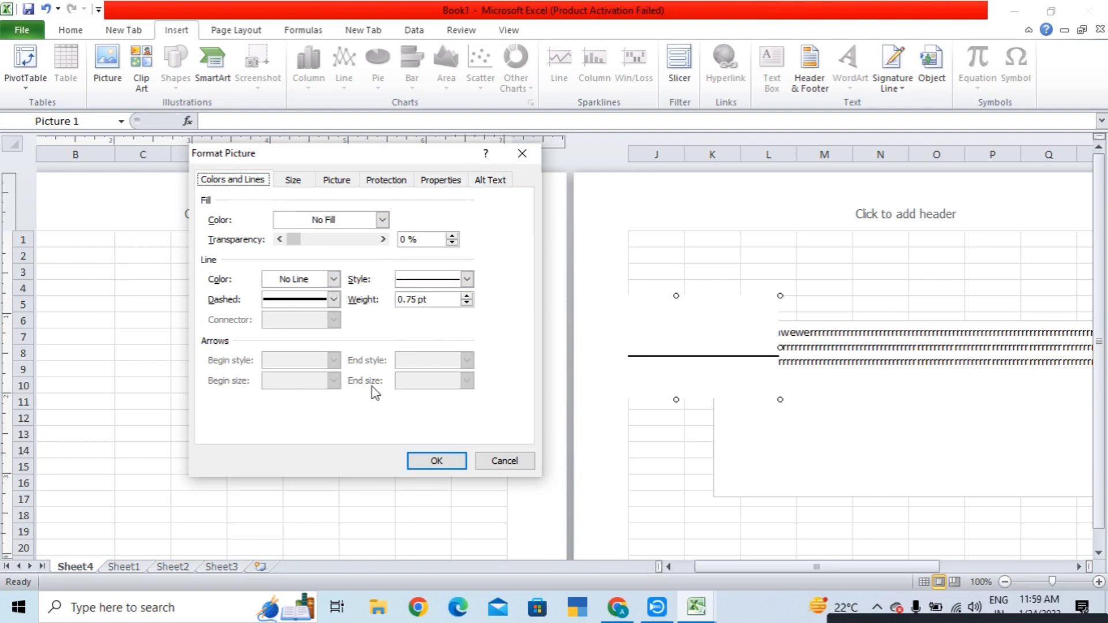
left_click(295, 220)
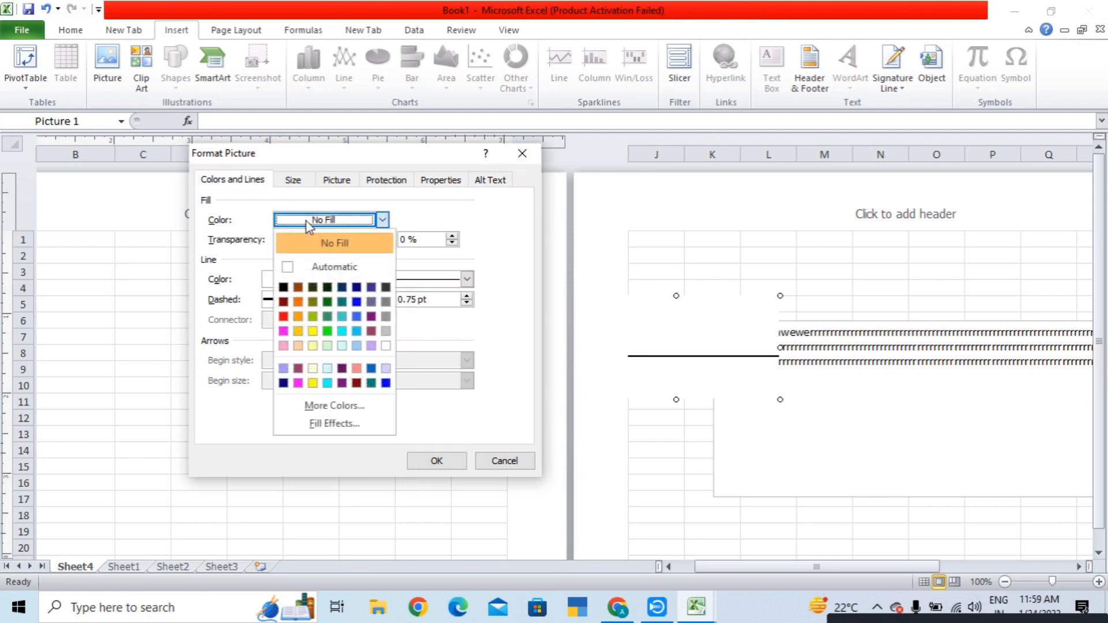
left_click(323, 424)
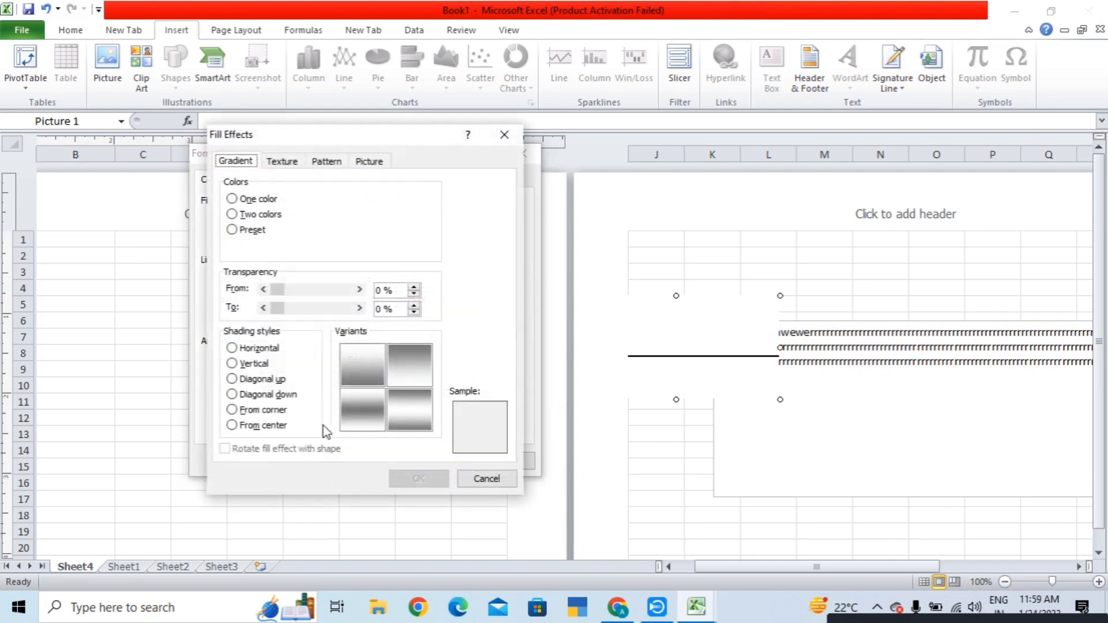
left_click(363, 163)
left_click(411, 361)
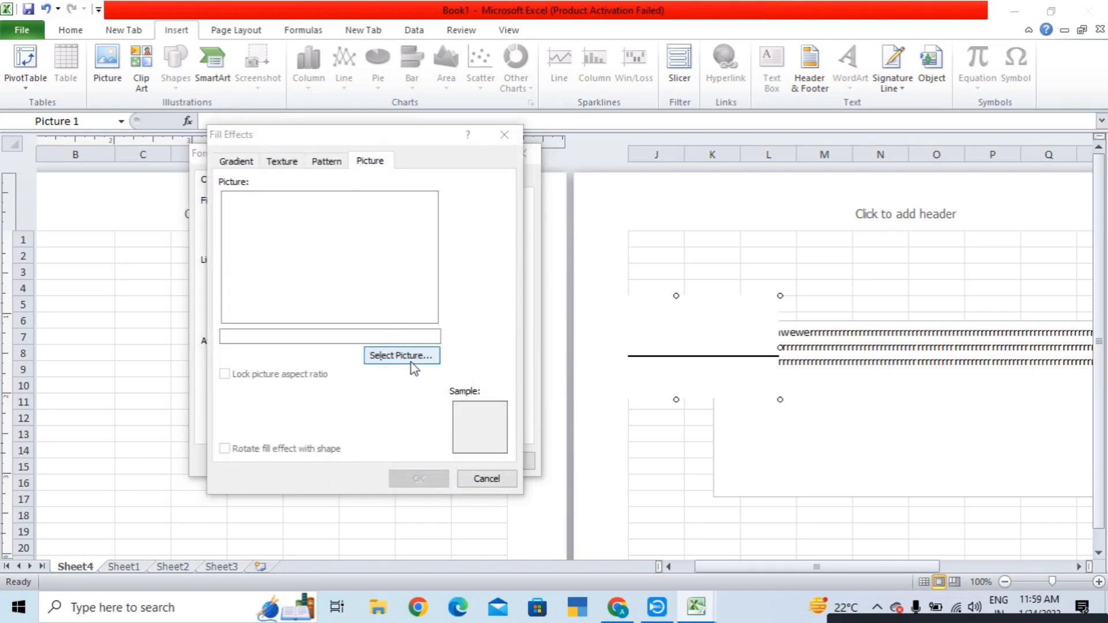
double_click(681, 375)
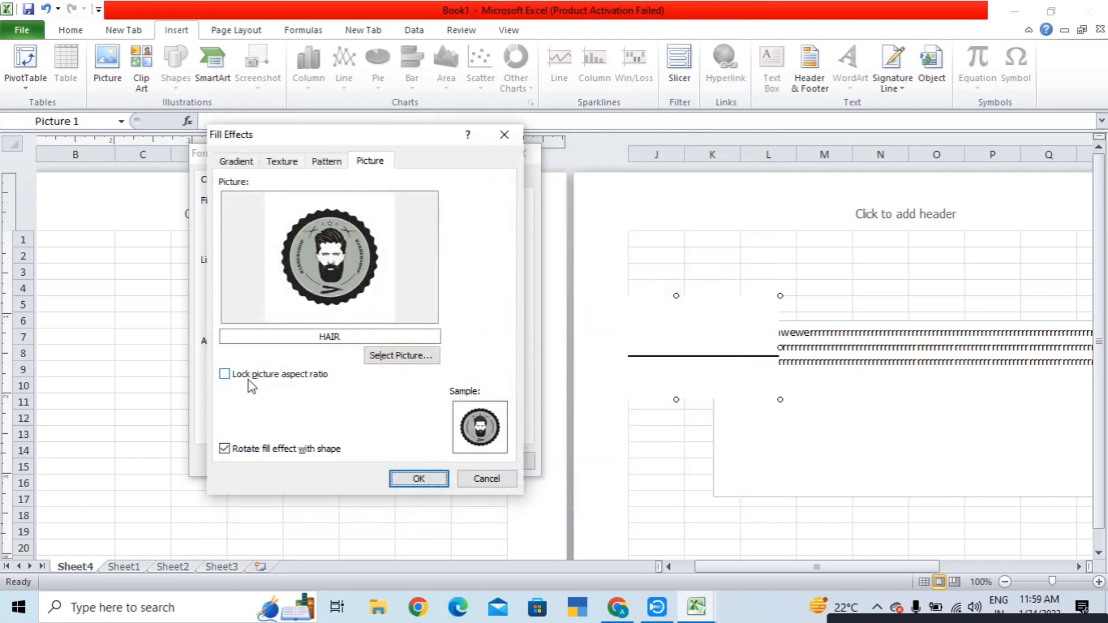
left_click(225, 374)
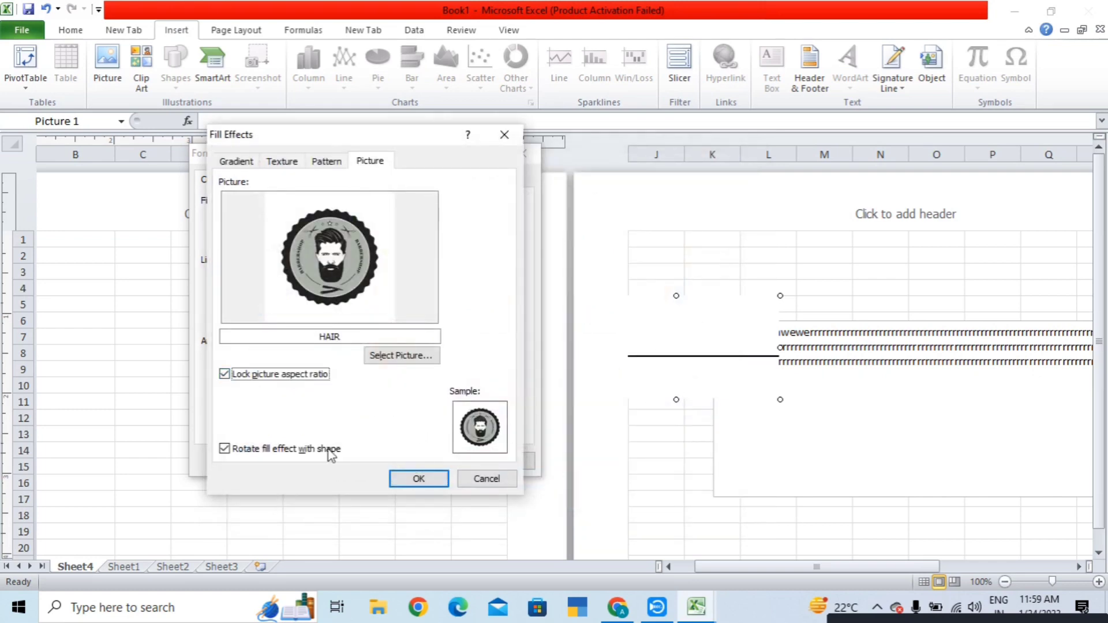
left_click(416, 478)
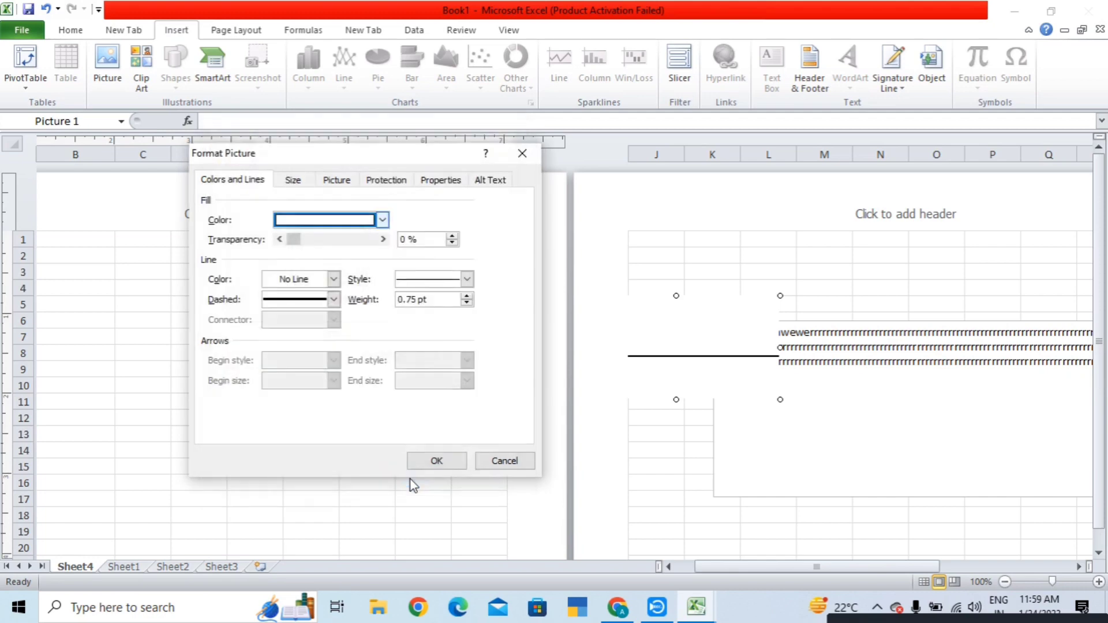
left_click(436, 460)
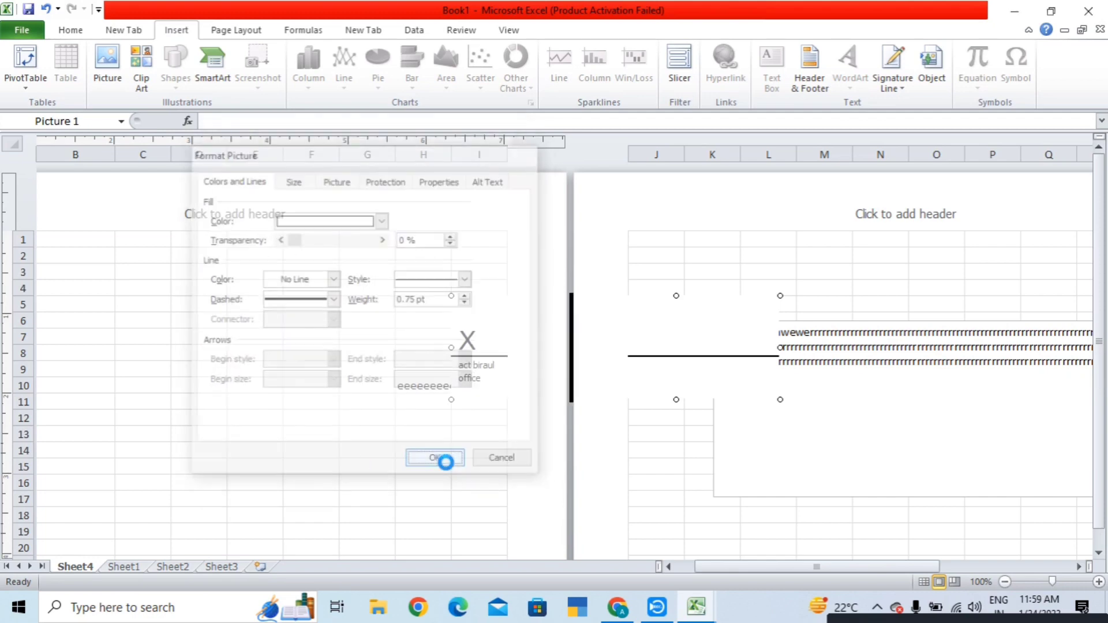
- Start signing the signature line, saving the workbook as Book1 in Excel Workbook format
right_click(465, 339)
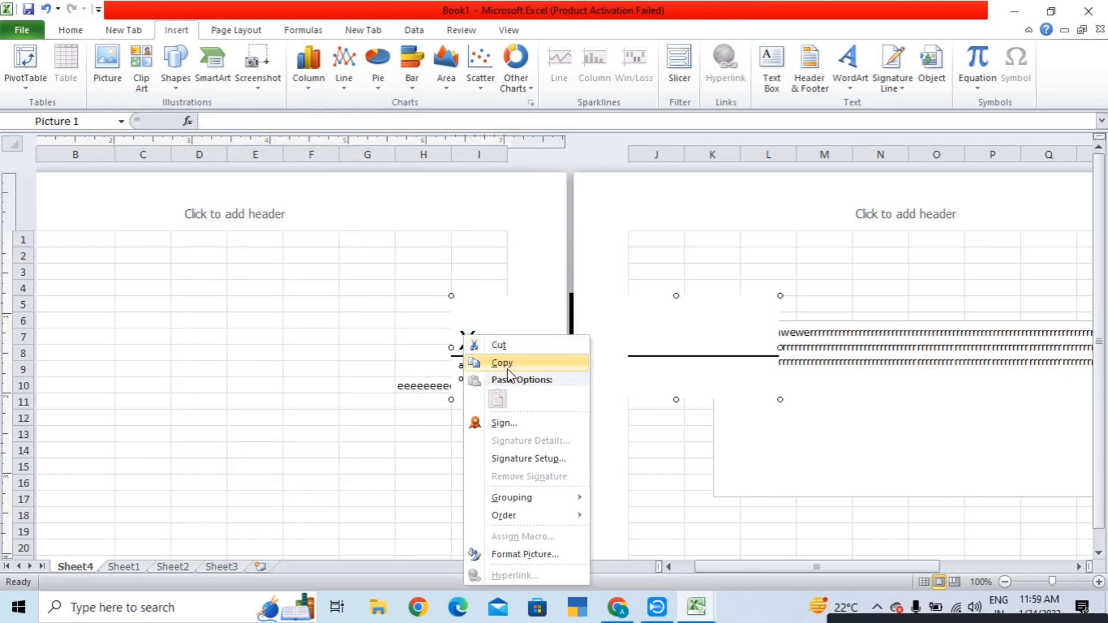
left_click(494, 424)
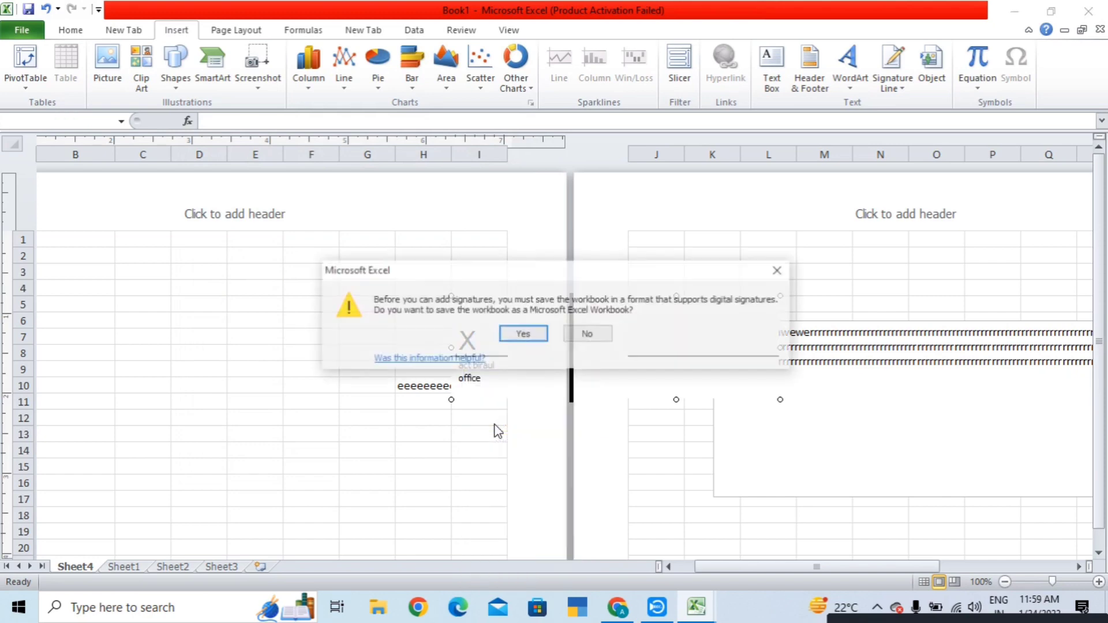
left_click(521, 335)
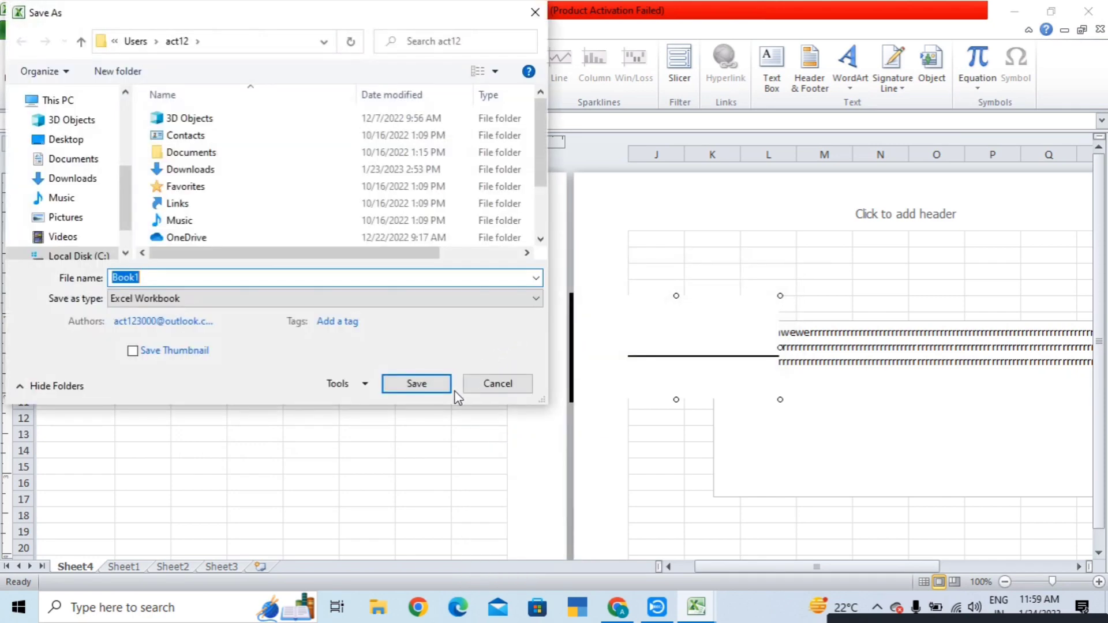
left_click(416, 391)
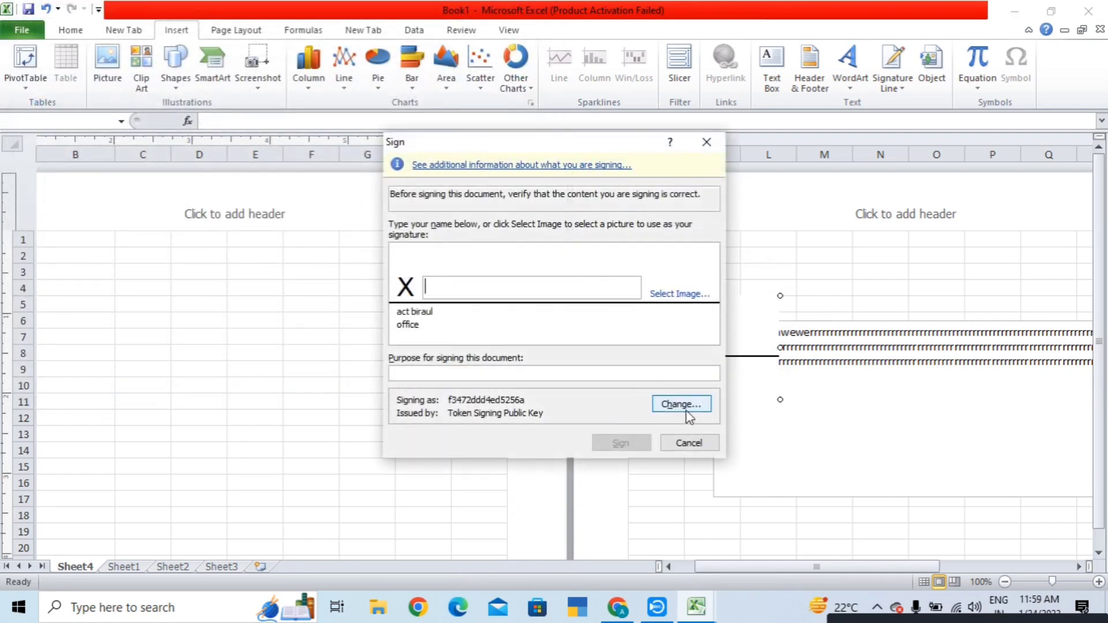
- Sign with the FFF image as the signature, accepting the unverified certificate
left_click(667, 294)
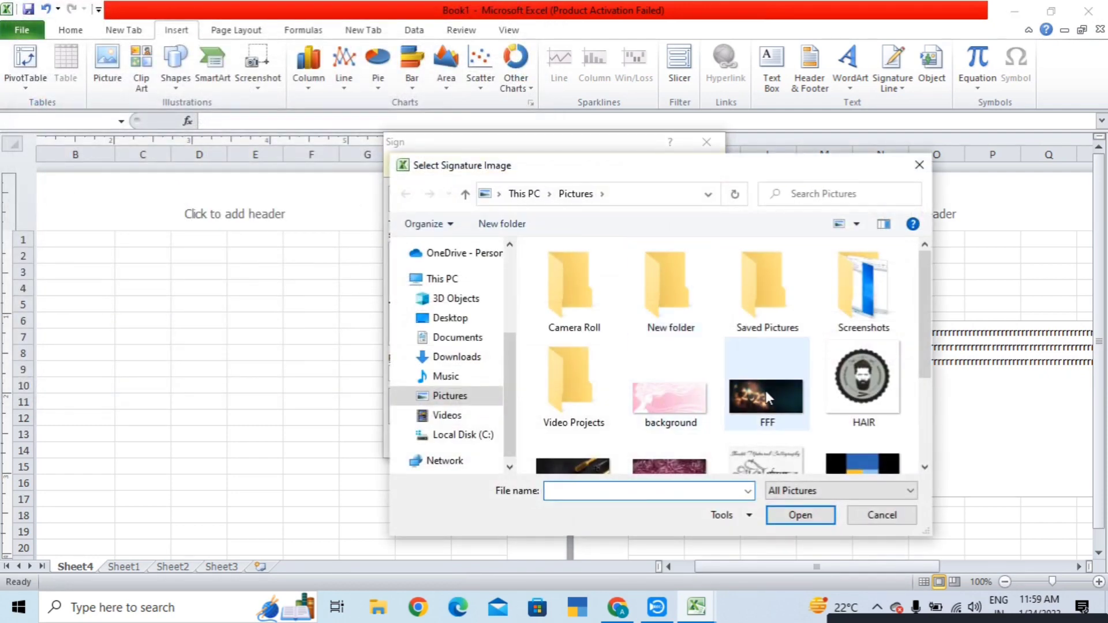
left_click(744, 394)
double_click(744, 394)
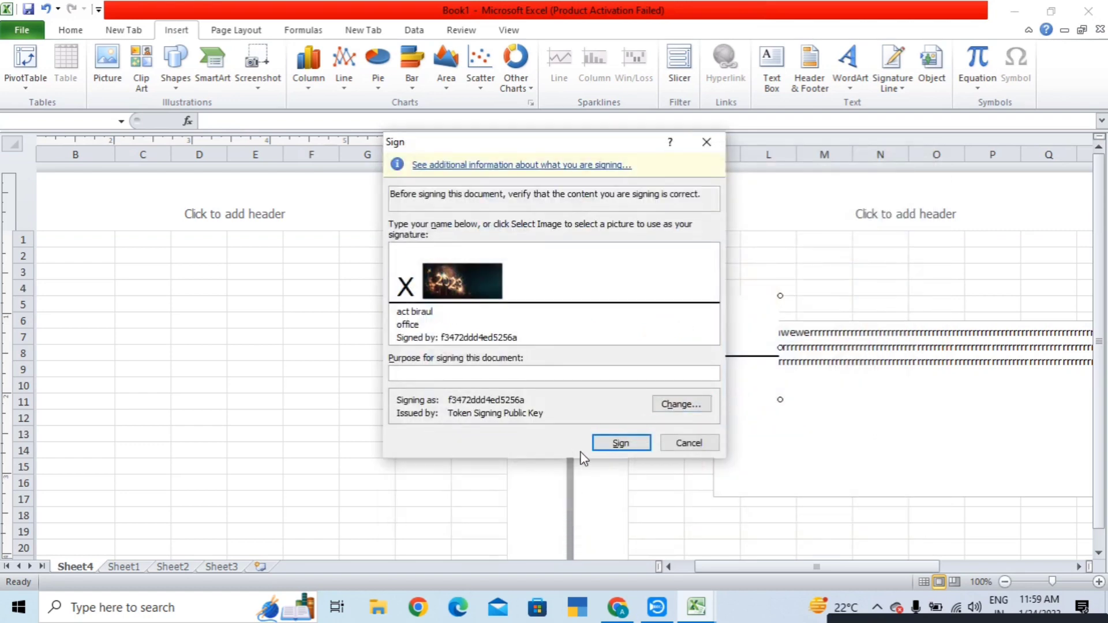
left_click(622, 443)
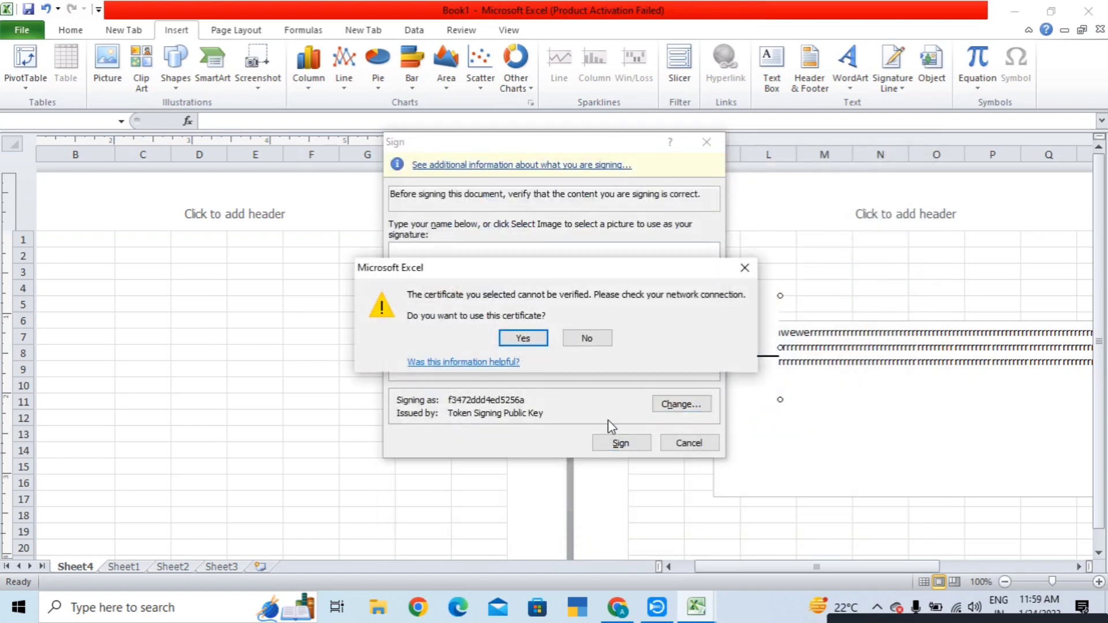
left_click(515, 339)
left_click(537, 353)
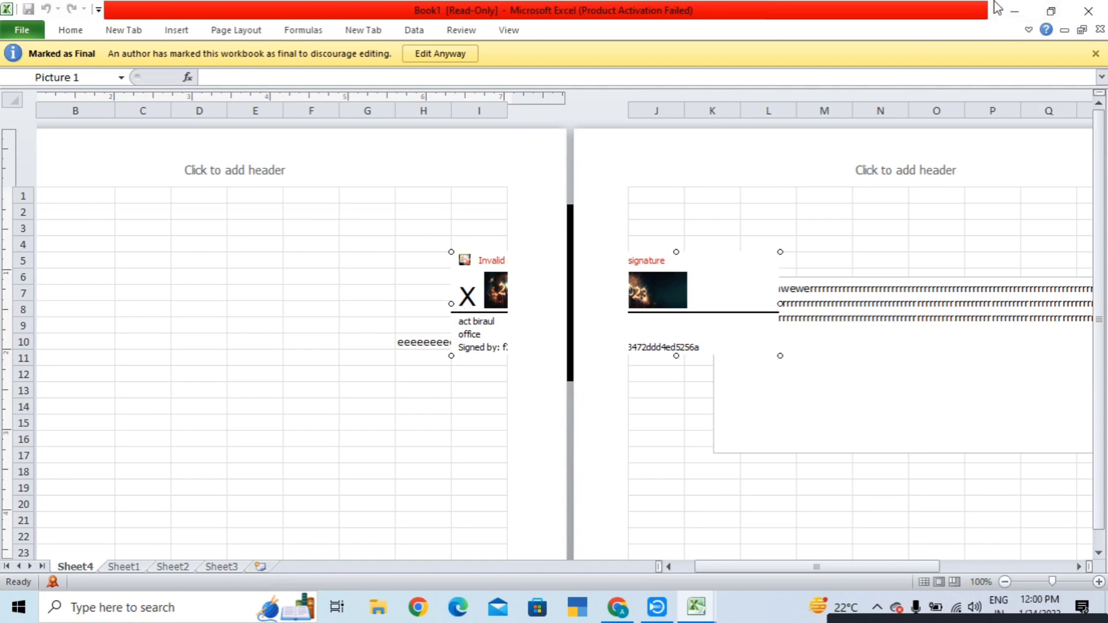
- Close the Marked as Final bar and check the disabled Insert commands before returning to the sheet
left_click(1095, 53)
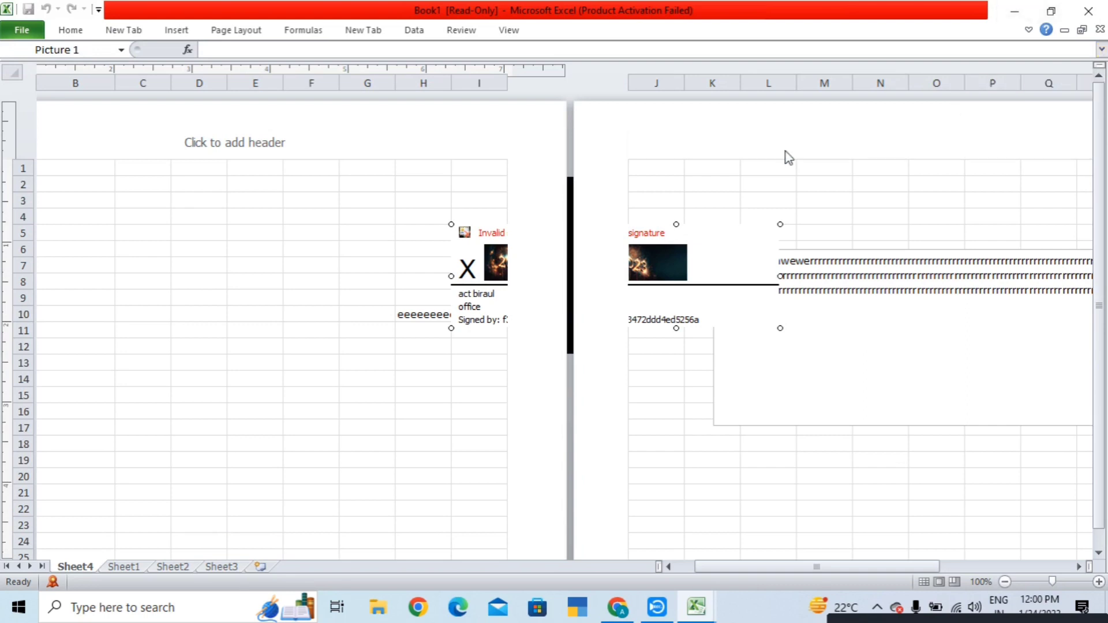
left_click(175, 31)
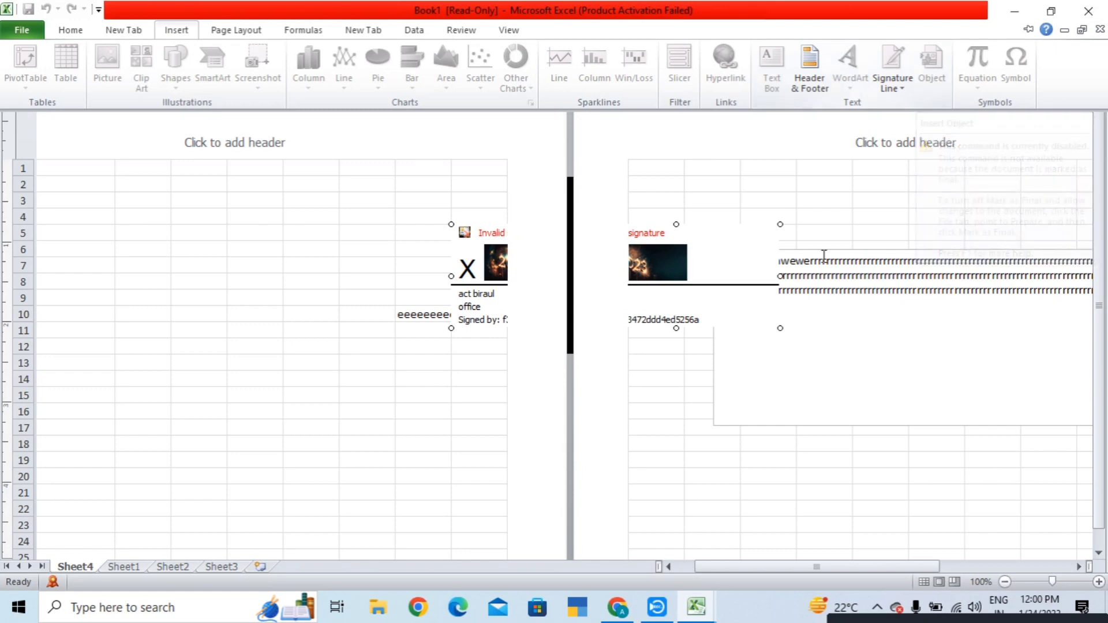
left_click(808, 290)
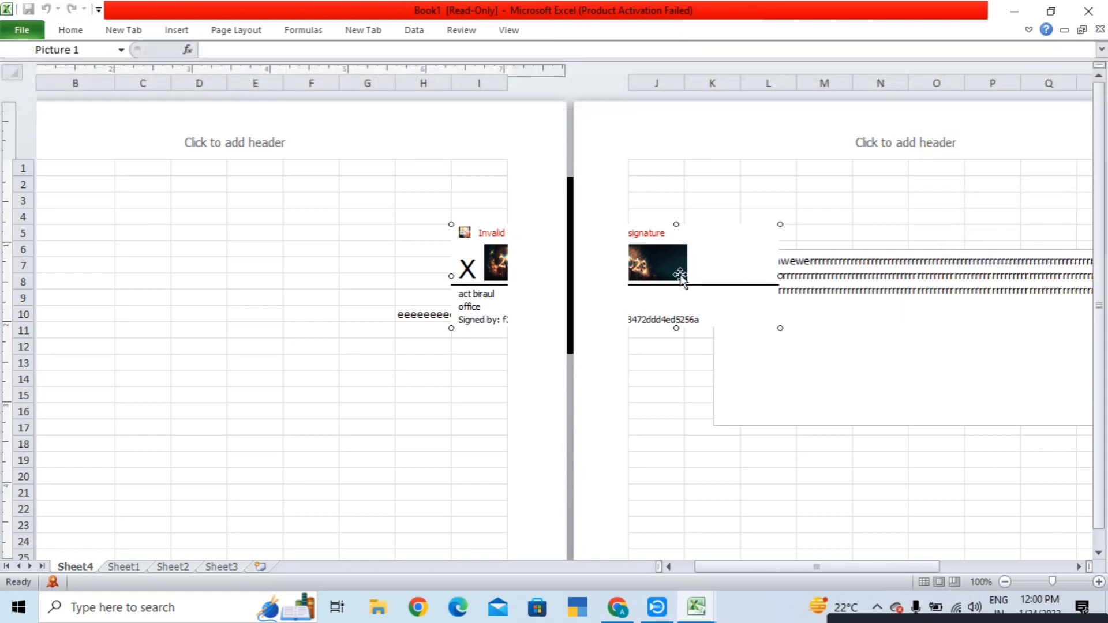
- Select cell H2, then open and dismiss the signature line's action menu twice
left_click(430, 190)
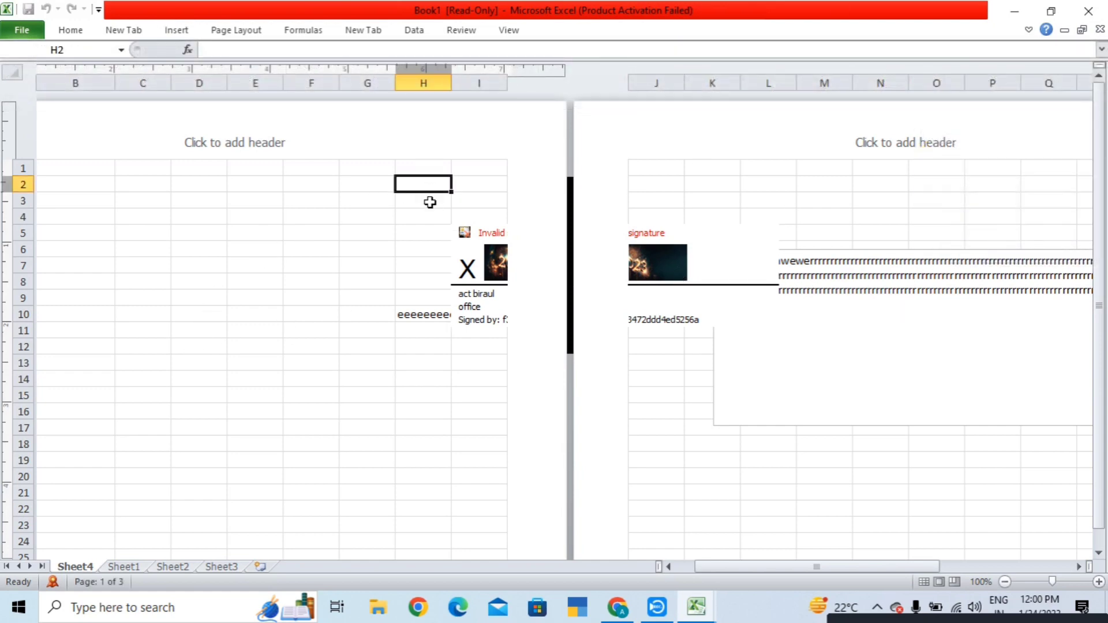
left_click(490, 231)
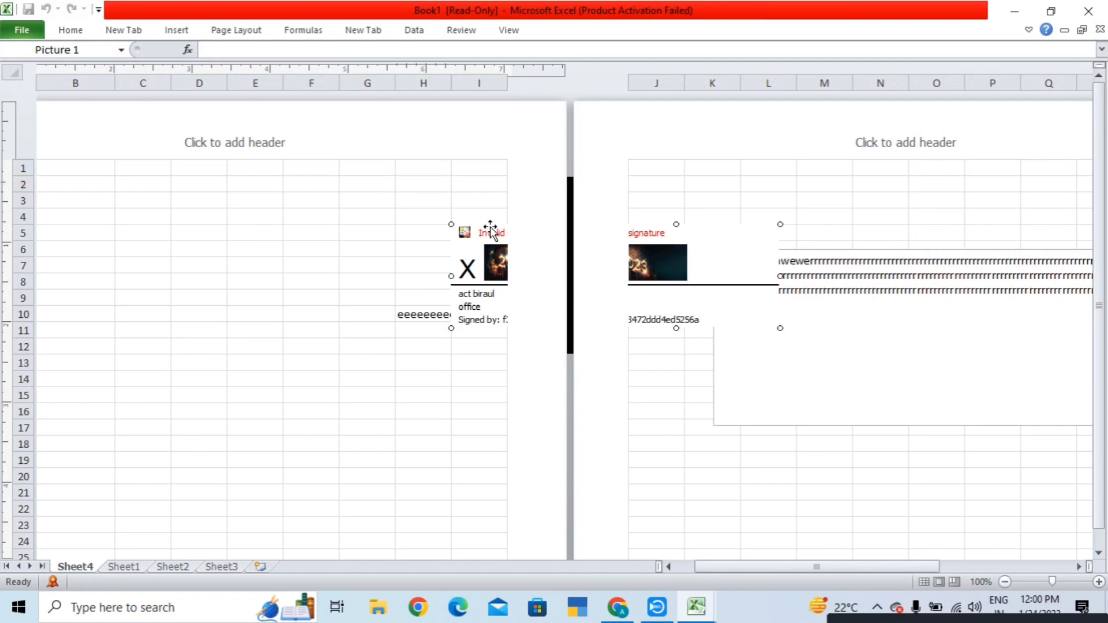
right_click(490, 231)
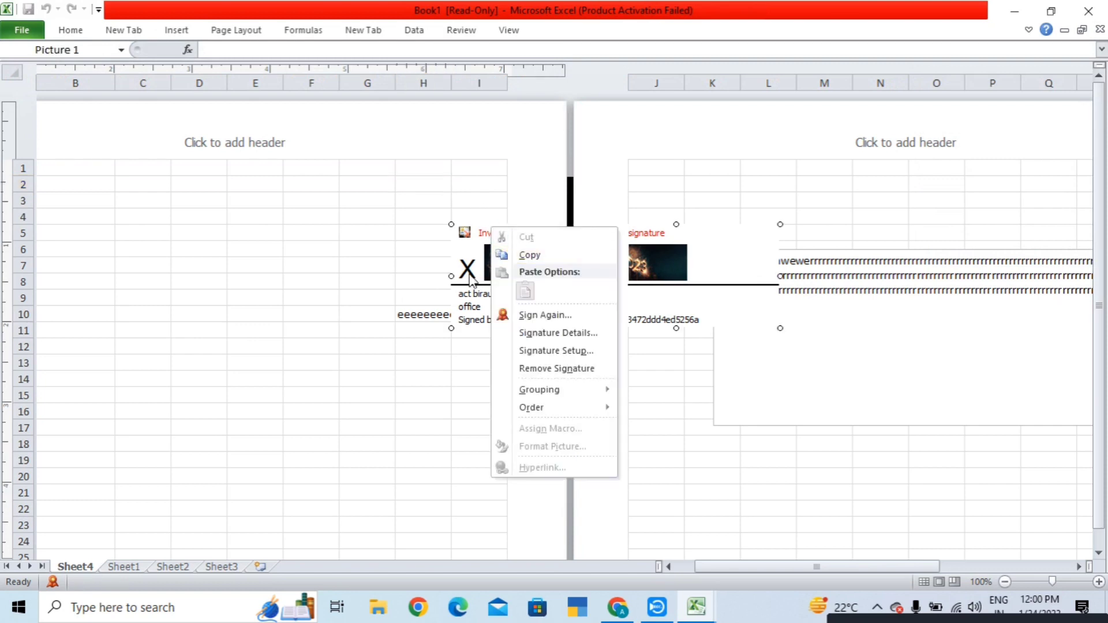
key("Escape")
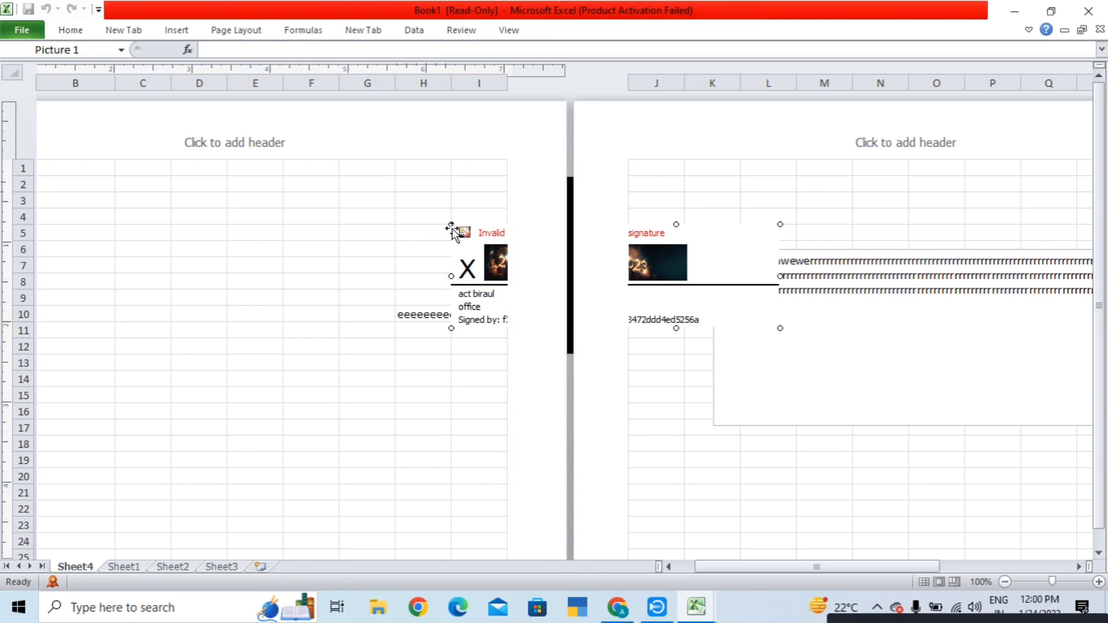
right_click(452, 232)
key("Escape")
- Toggle the New Tab ribbon commands, then show the disabled Insert commands
left_click(116, 30)
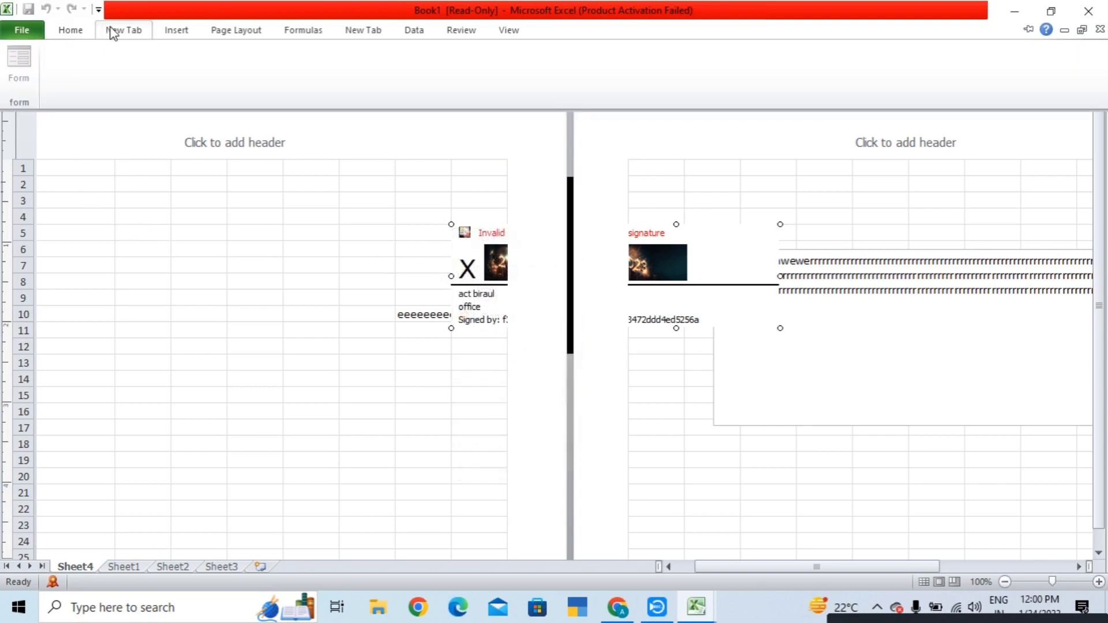
left_click(137, 30)
left_click(170, 30)
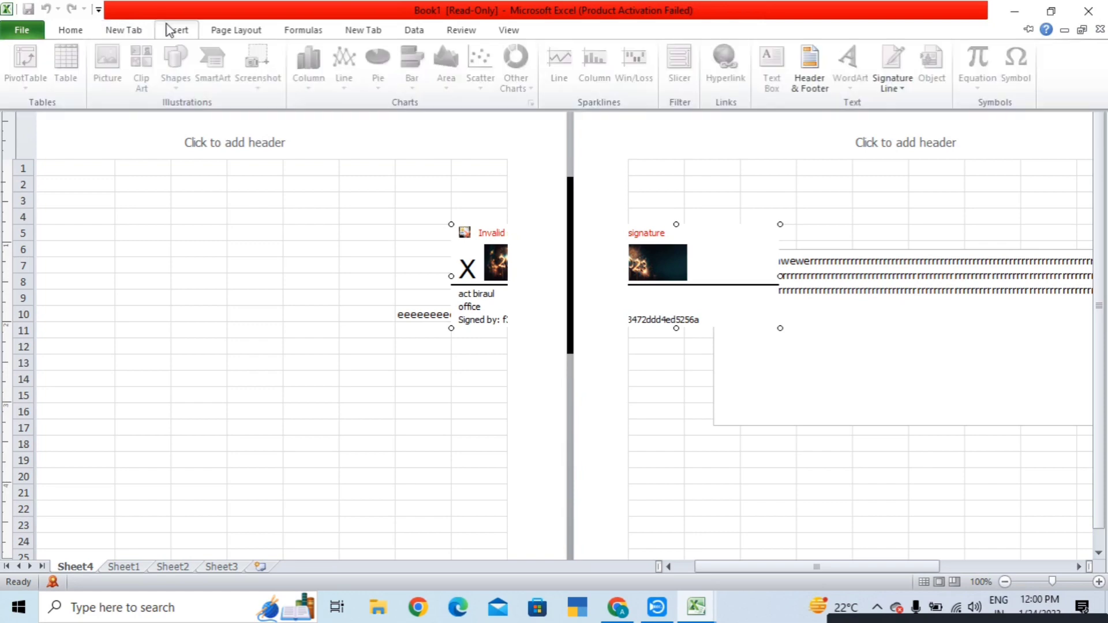